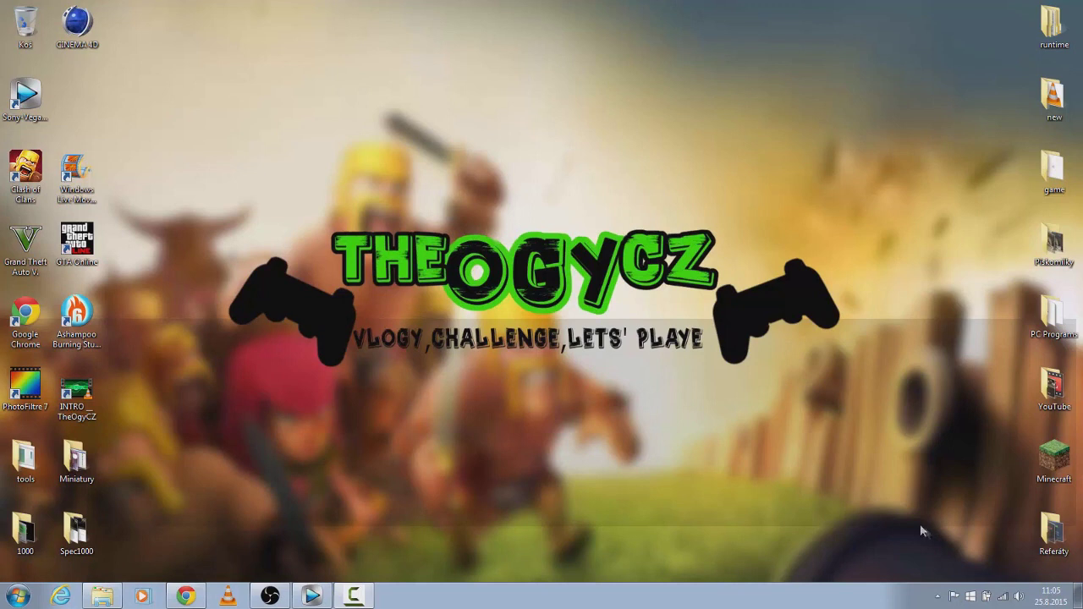
Move the Minecraft desktop icon into the empty spot beside the Sony Vegas shortcut.
{"action": "left_click_drag", "start_coordinate": [1054, 461], "coordinate": [84, 96]}
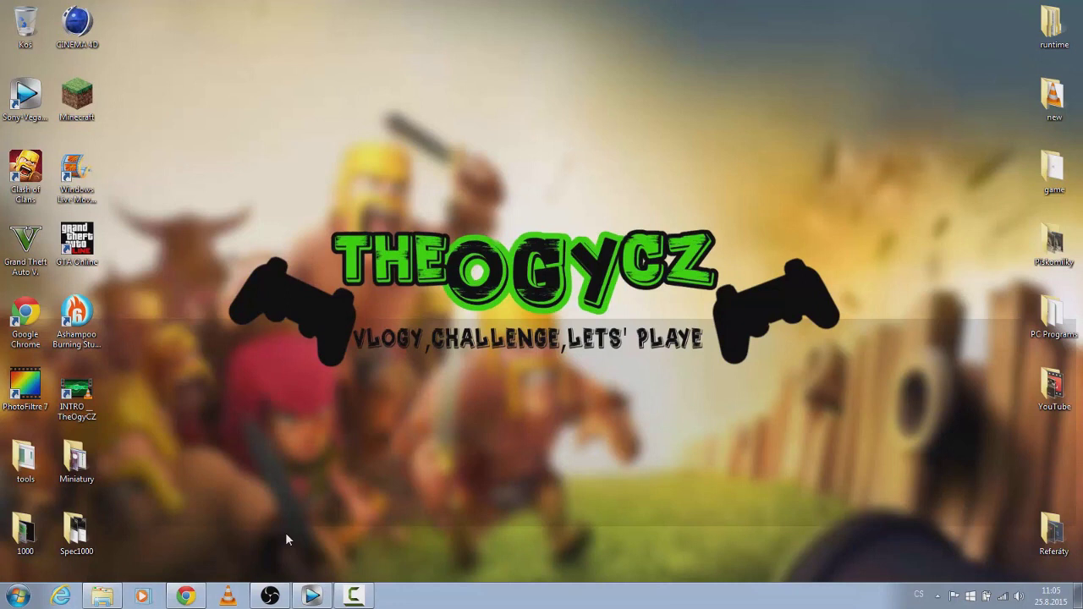
Bring up the Camtasia Recorder controls and the Open Broadcaster Software window.
{"action": "left_click", "coordinate": [354, 597]}
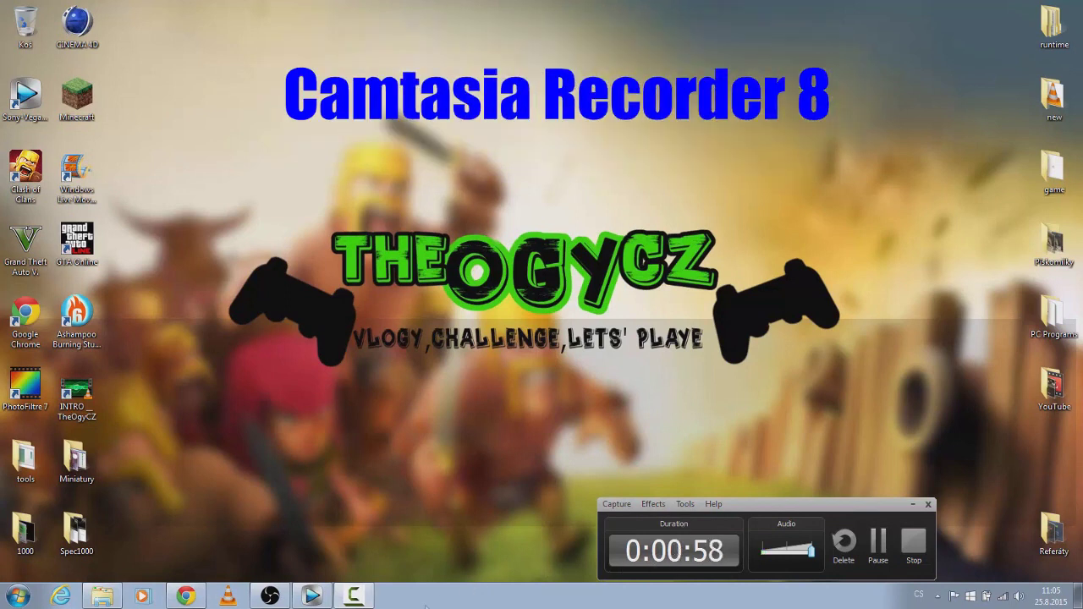
{"action": "left_click", "coordinate": [270, 596]}
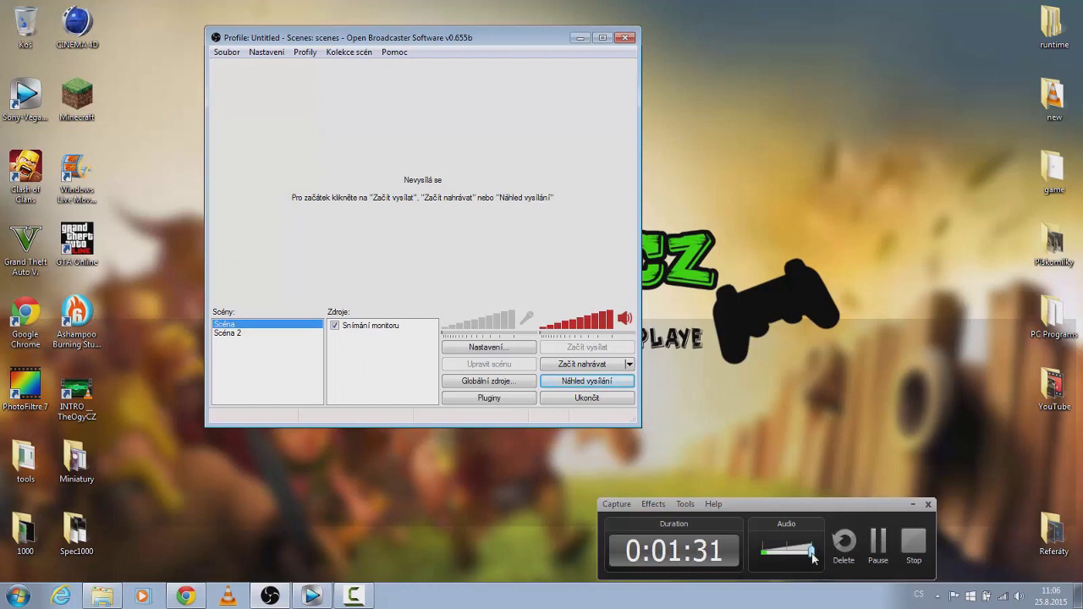
{"action": "mouse_move", "coordinate": [815, 554]}
{"action": "left_mouse_down"}
{"action": "mouse_move", "coordinate": [766, 563]}
{"action": "mouse_move", "coordinate": [812, 563]}
{"action": "left_mouse_up"}
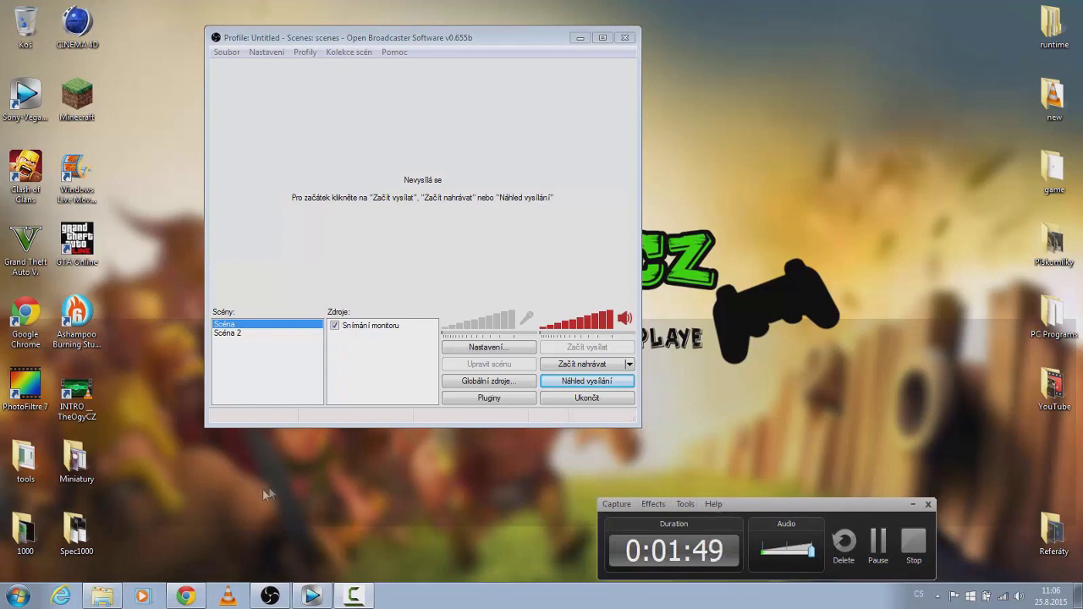
{"action": "left_click", "coordinate": [684, 504]}
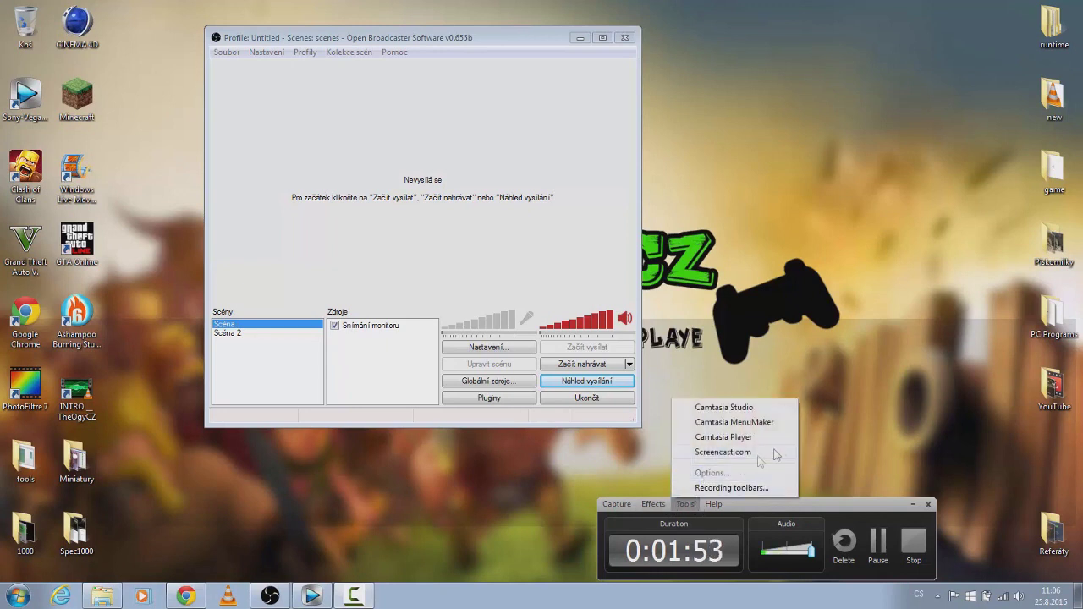
{"action": "left_click", "coordinate": [816, 451]}
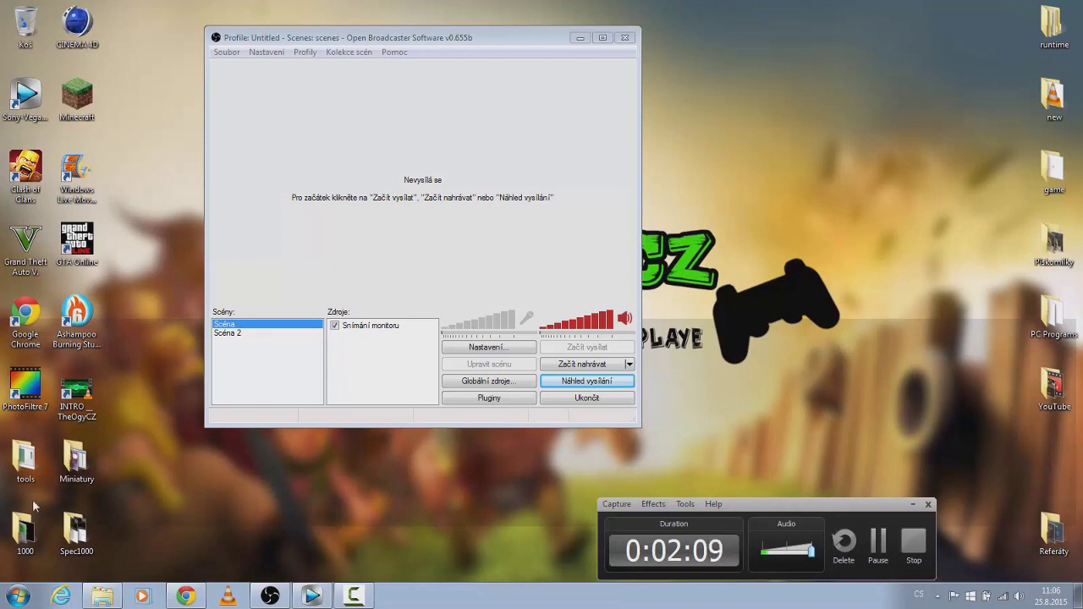
{"action": "left_click", "coordinate": [18, 596]}
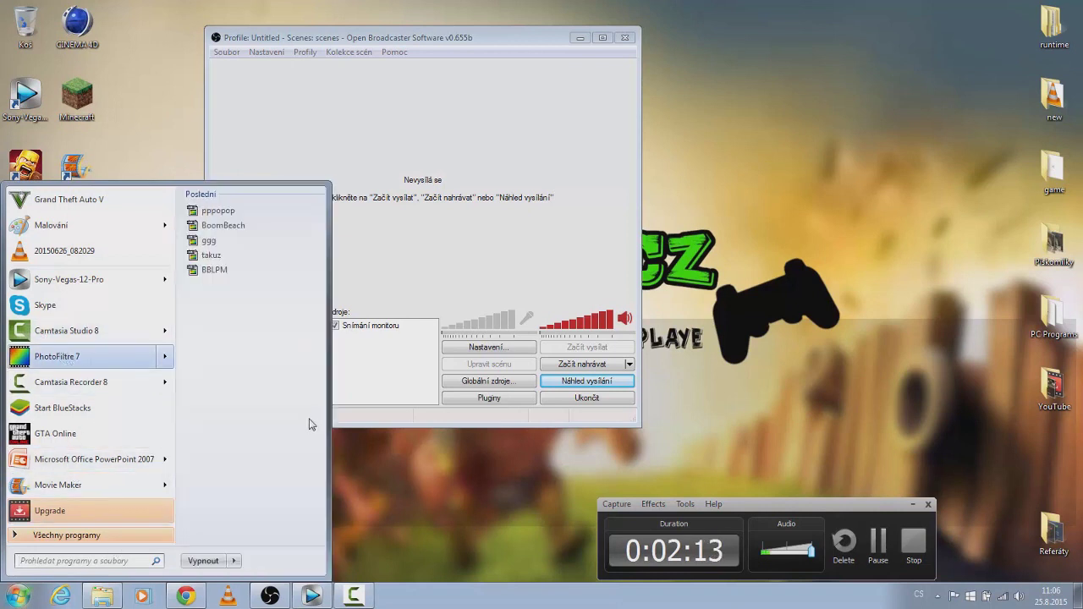
{"action": "left_click", "coordinate": [358, 445]}
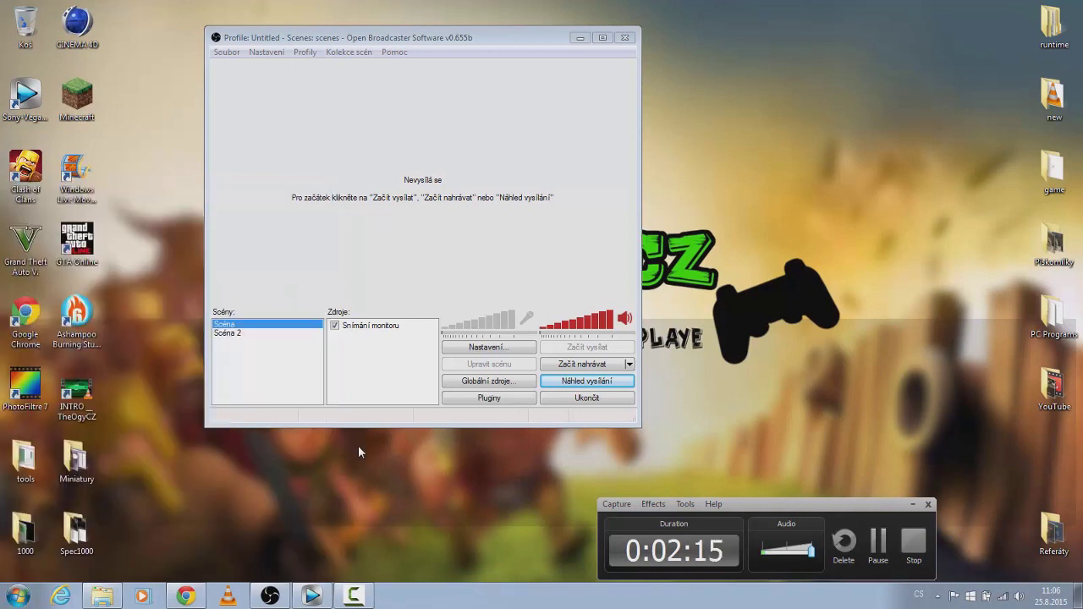
Shift the Open Broadcaster Software window slightly and look through the source types that can be added to Scéna.
{"action": "left_click_drag", "start_coordinate": [511, 45], "coordinate": [519, 71]}
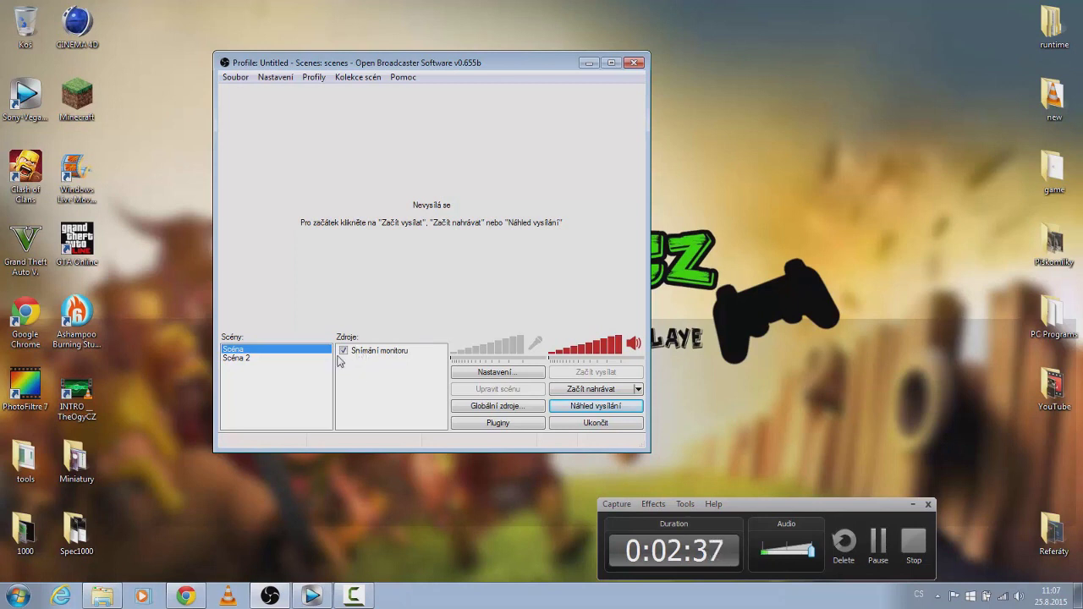
{"action": "right_click", "coordinate": [357, 374]}
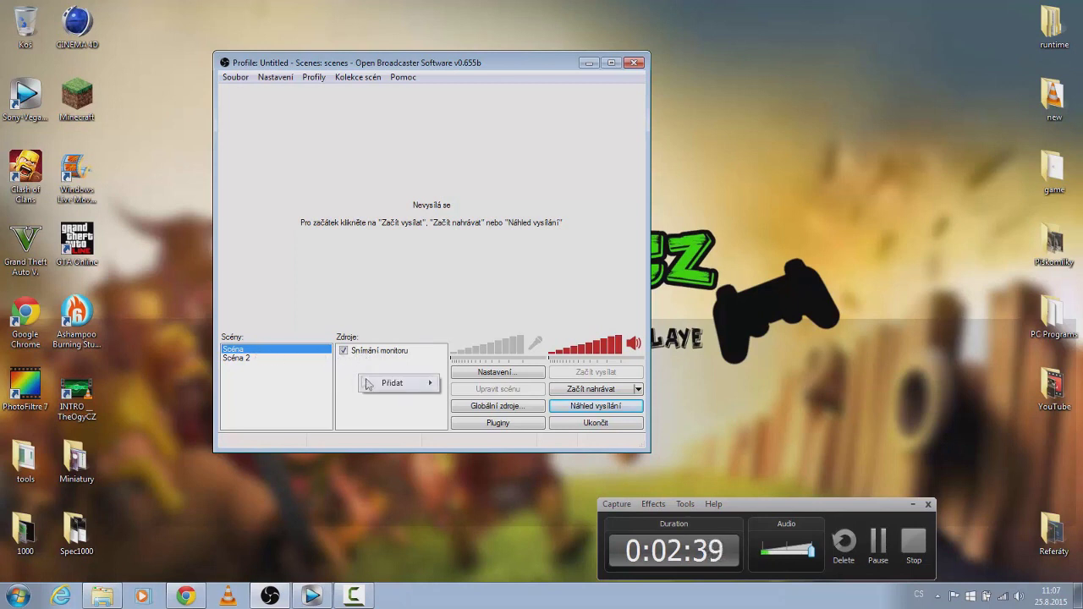
{"action": "mouse_move", "coordinate": [389, 387]}
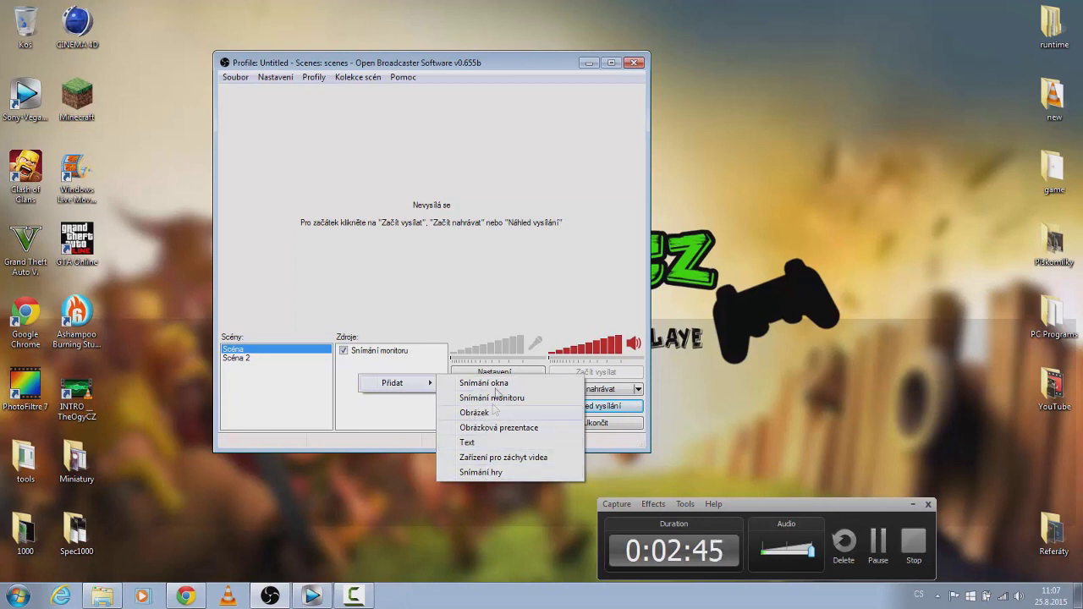
{"action": "left_click", "coordinate": [449, 307]}
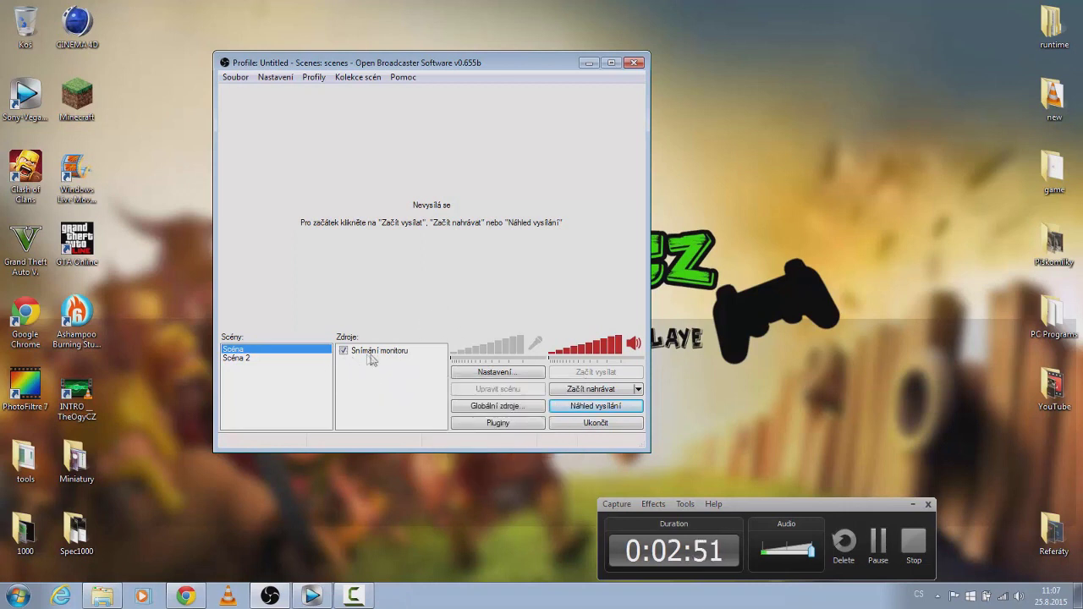
Start the broadcast preview of the monitor capture source, check the picture and stop the preview.
{"action": "left_click", "coordinate": [564, 410]}
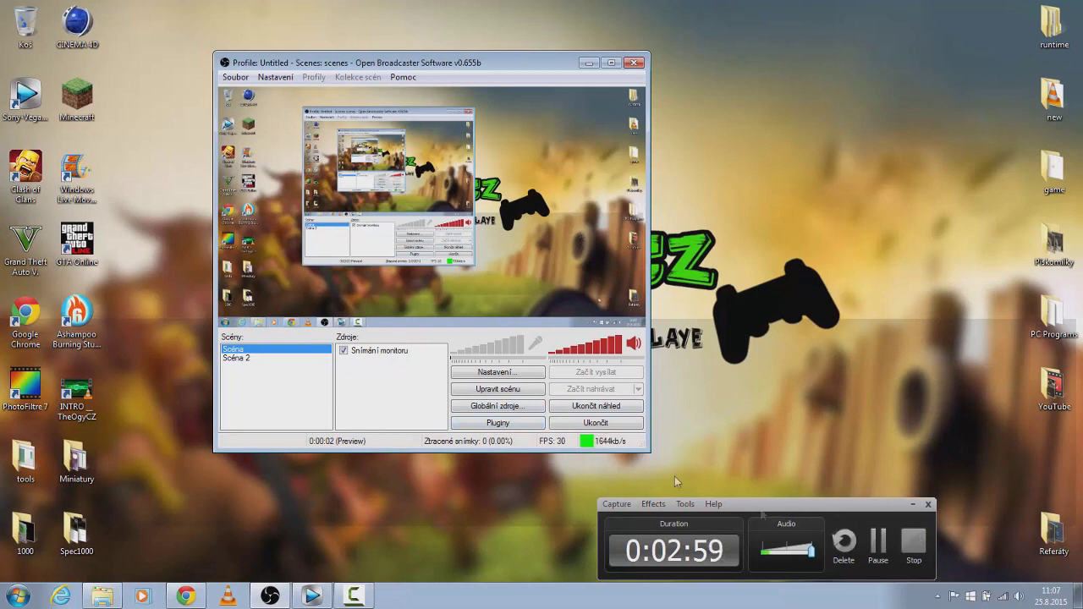
{"action": "left_click", "coordinate": [563, 407]}
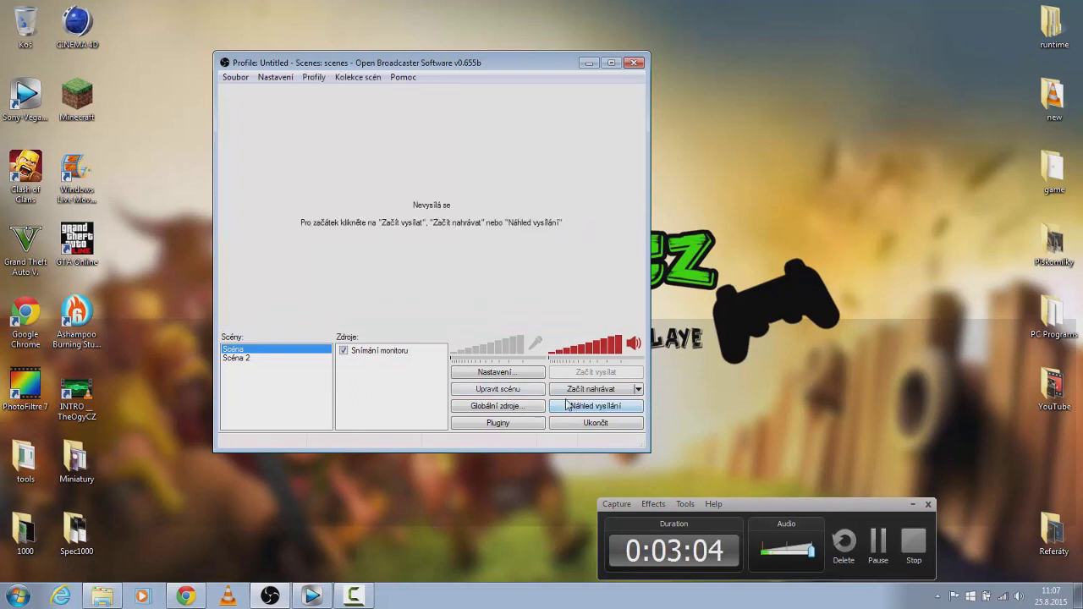
Look through the general, encoding, broadcast and video pages of the Open Broadcaster Software settings.
{"action": "left_click", "coordinate": [279, 77]}
{"action": "left_click", "coordinate": [292, 93]}
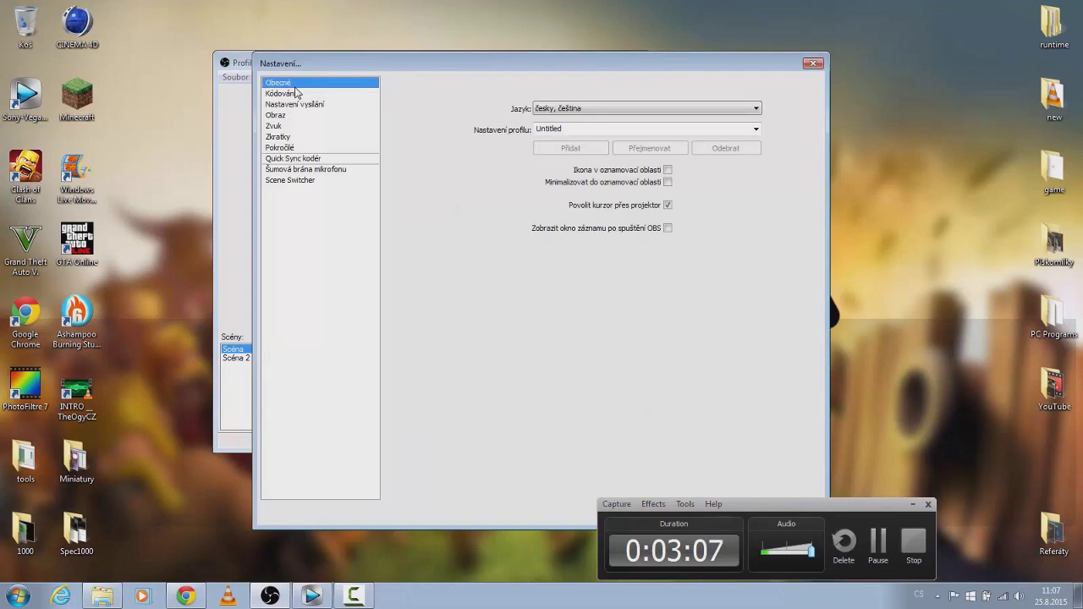
{"action": "left_click", "coordinate": [294, 94]}
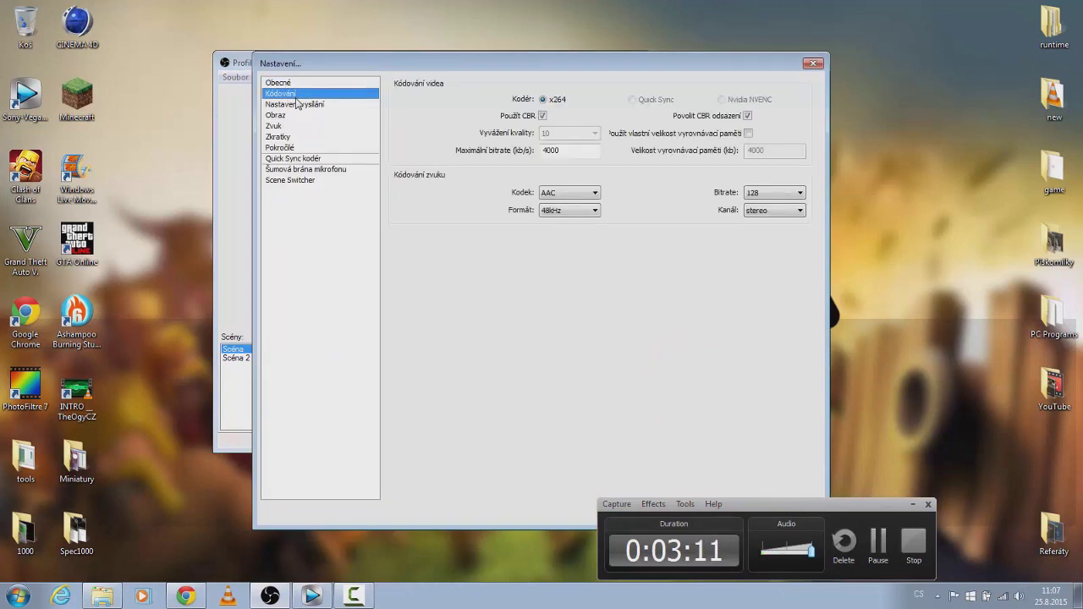
{"action": "left_click", "coordinate": [301, 105]}
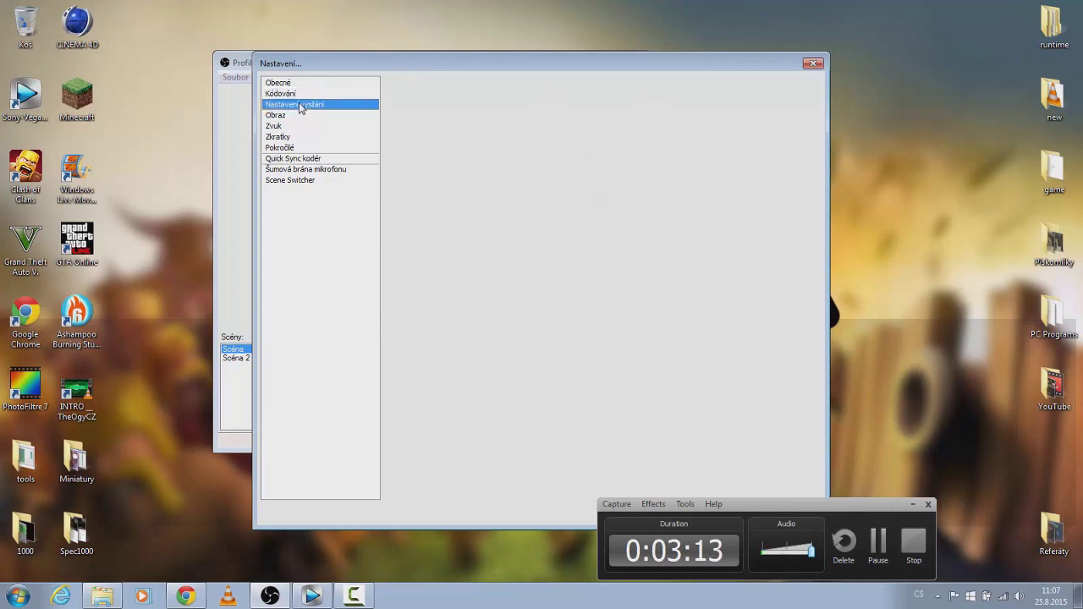
{"action": "left_click", "coordinate": [302, 116]}
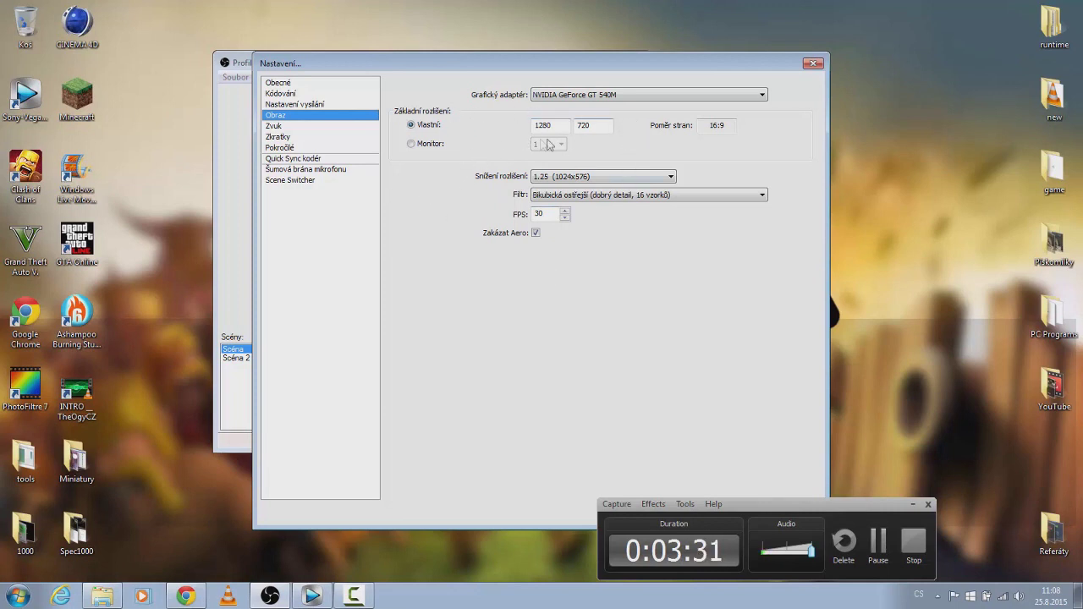
Set the microphone device to Mikrofon (Samson C01U) in the audio settings, keeping the default playback device, and apply the change.
{"action": "left_click", "coordinate": [284, 127]}
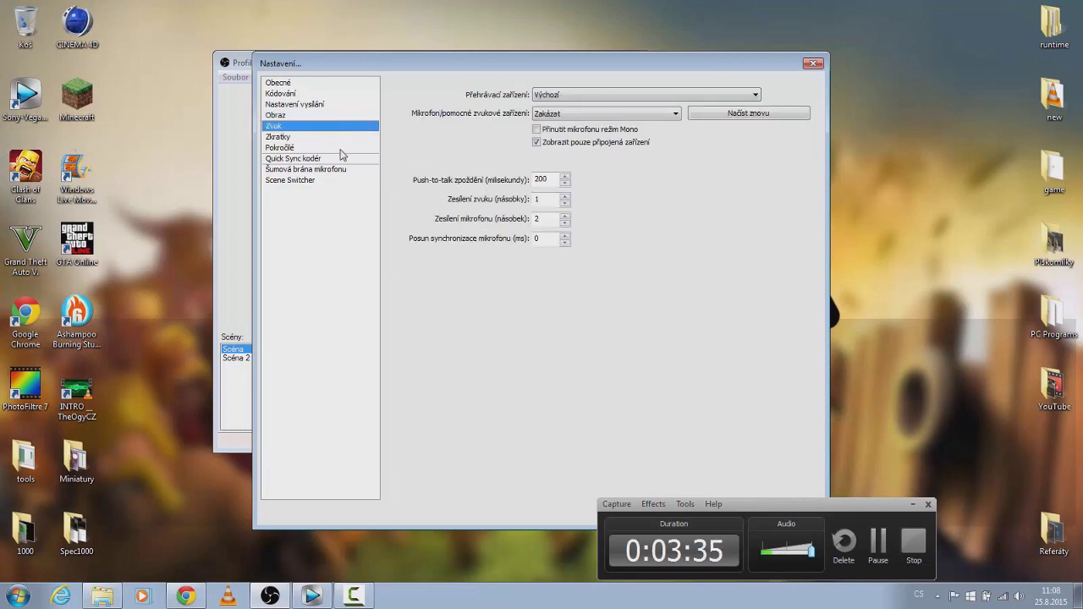
{"action": "left_click", "coordinate": [630, 99]}
{"action": "left_click", "coordinate": [626, 100]}
{"action": "left_click", "coordinate": [597, 113]}
{"action": "left_click", "coordinate": [582, 144]}
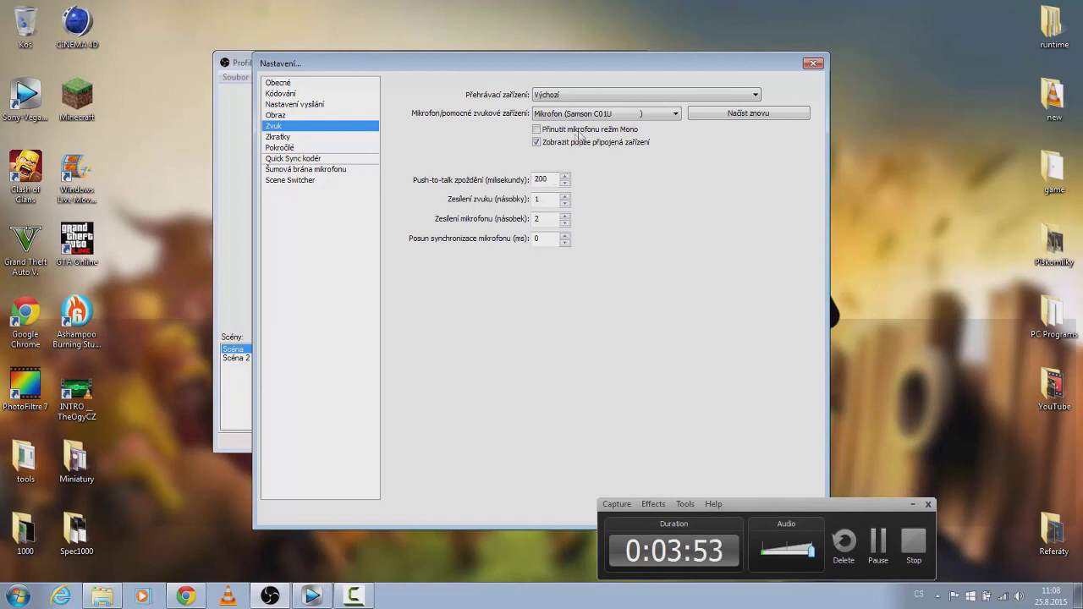
{"action": "left_click", "coordinate": [291, 137]}
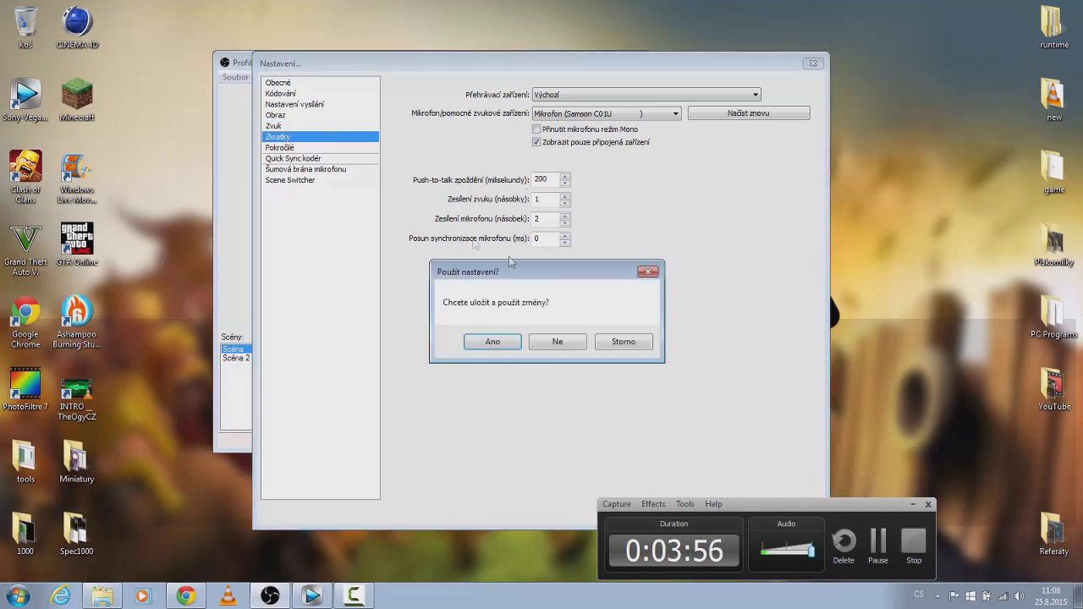
{"action": "left_click", "coordinate": [557, 342]}
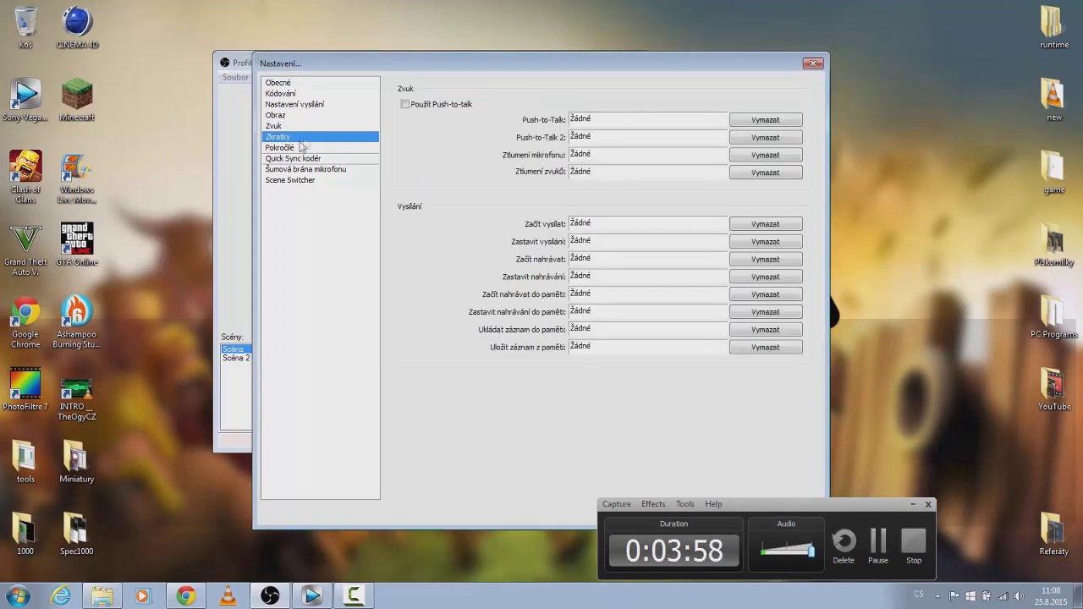
Look over the advanced and Scene Switcher settings, and close the settings window.
{"action": "left_click", "coordinate": [295, 148]}
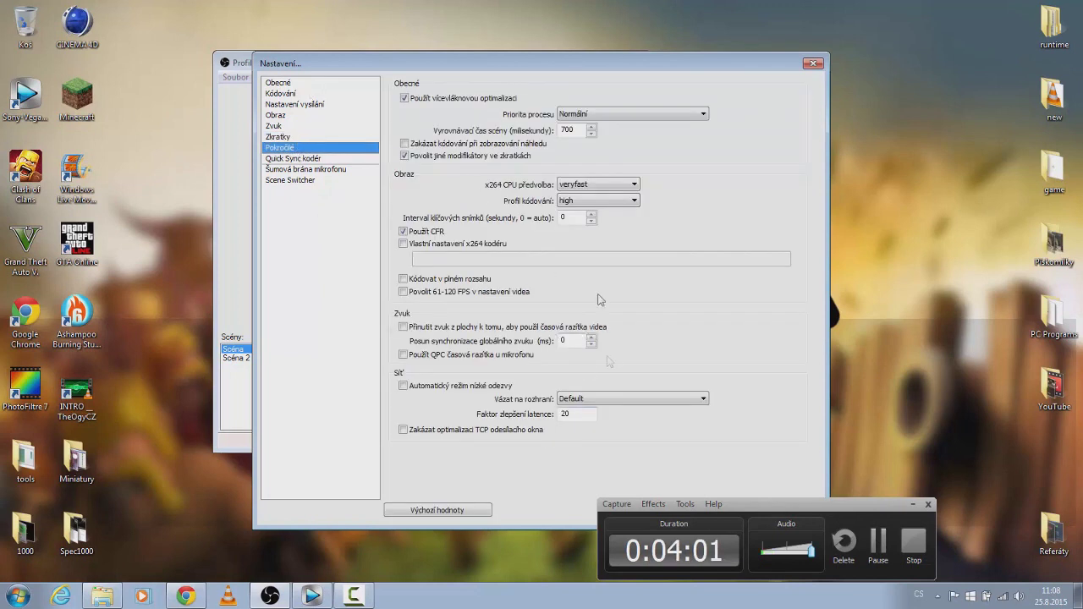
{"action": "left_click", "coordinate": [289, 181]}
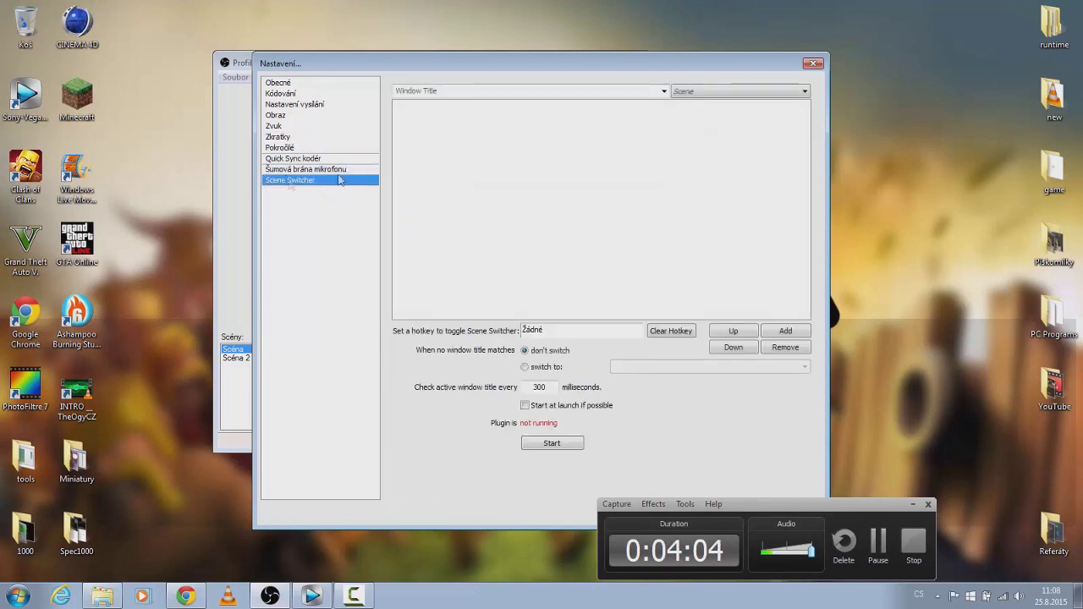
{"action": "left_click", "coordinate": [812, 61]}
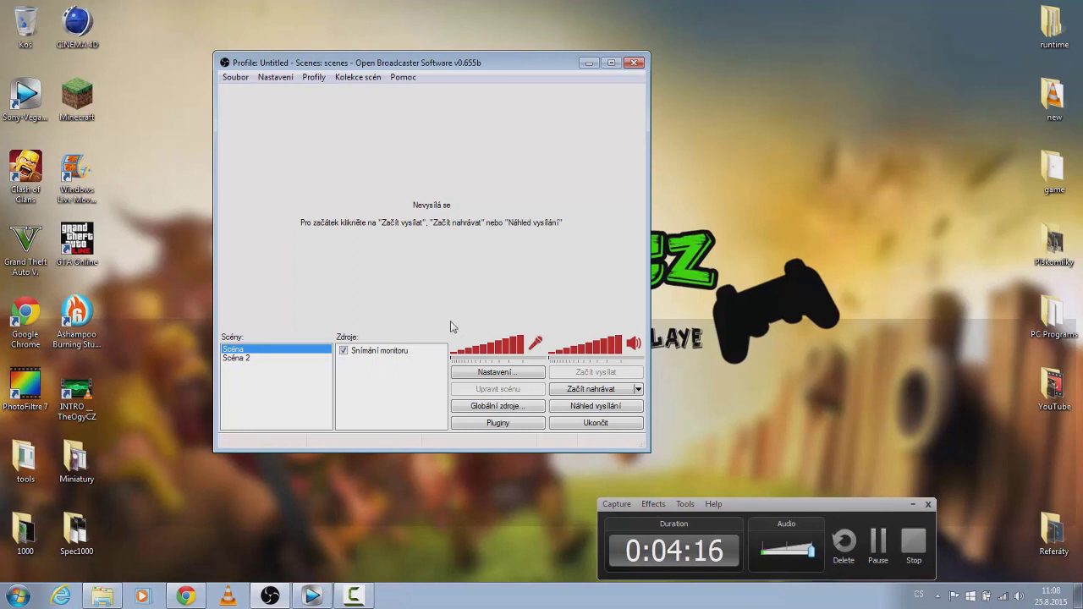
Minimize the Camtasia Recorder and Open Broadcaster Software windows to clear the desktop.
{"action": "left_click", "coordinate": [341, 601]}
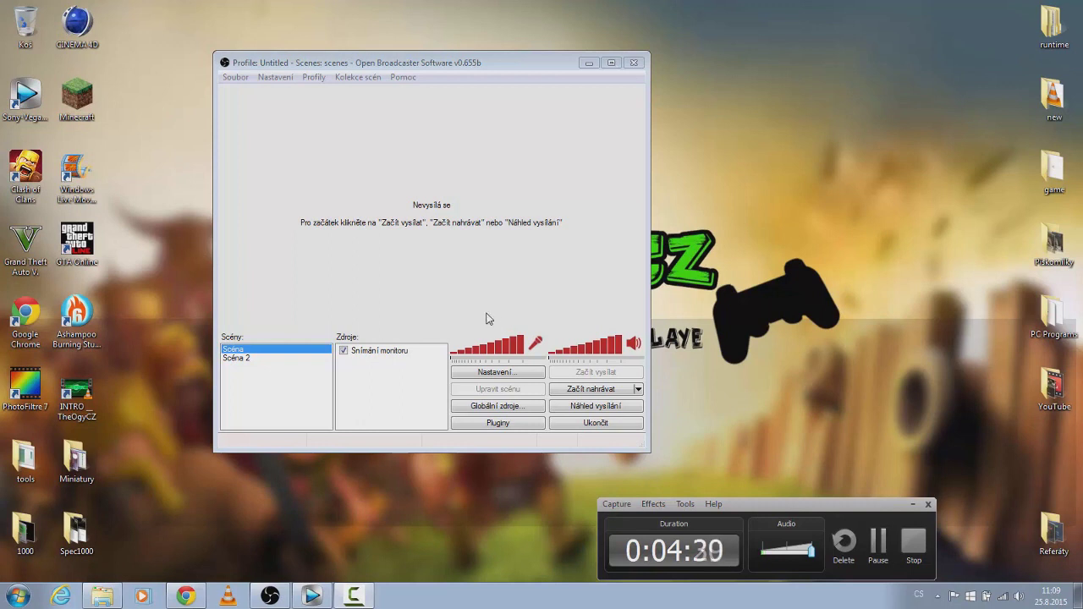
{"action": "left_click", "coordinate": [524, 98]}
{"action": "left_click", "coordinate": [589, 63]}
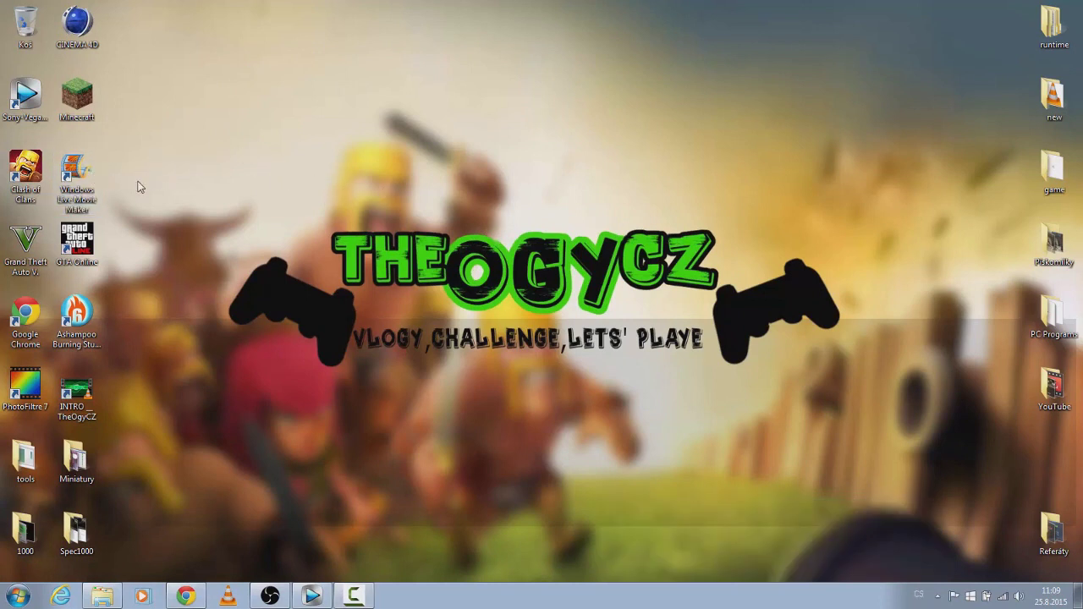
Launch Windows Live Movie Maker from the desktop and maximize its window.
{"action": "left_click", "coordinate": [76, 172]}
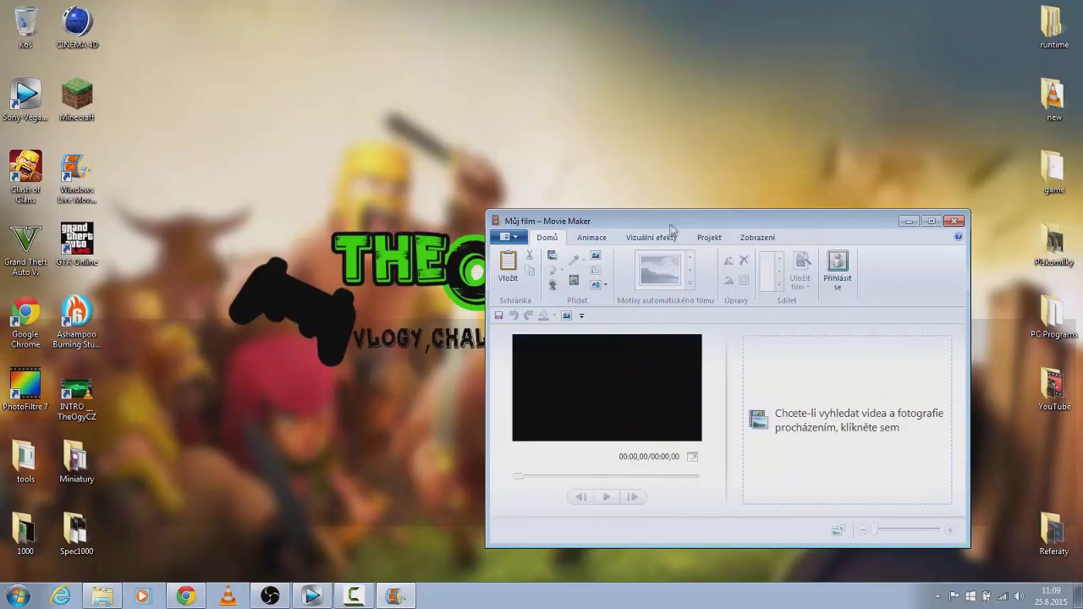
{"action": "left_click_drag", "start_coordinate": [663, 223], "coordinate": [318, 101]}
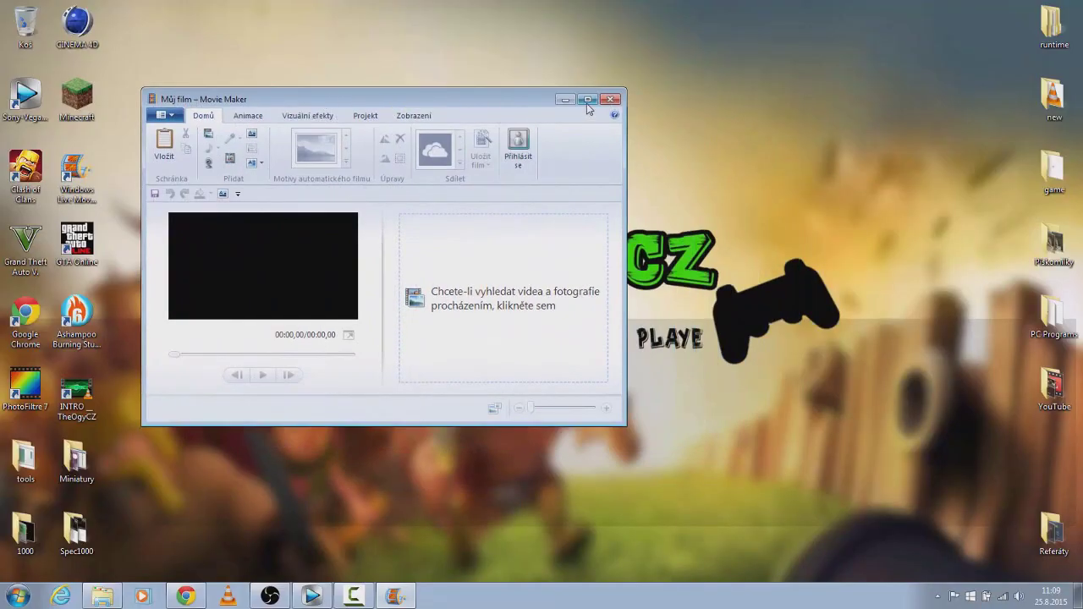
{"action": "left_click", "coordinate": [587, 99]}
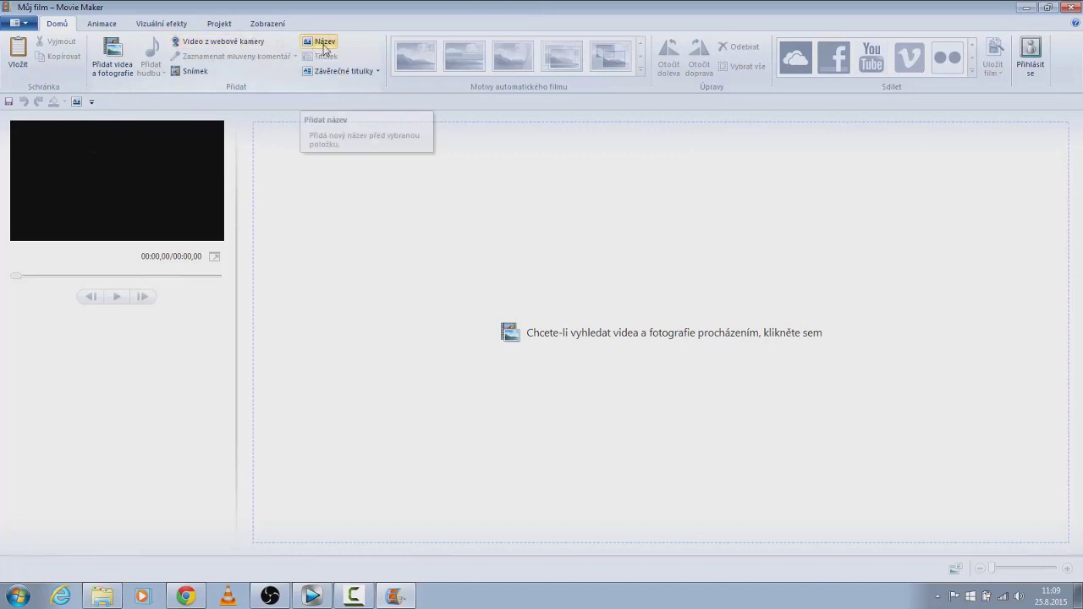
Look through Movie Maker's animation, visual effects, project and view tools, ending on the home tools.
{"action": "left_click", "coordinate": [101, 24]}
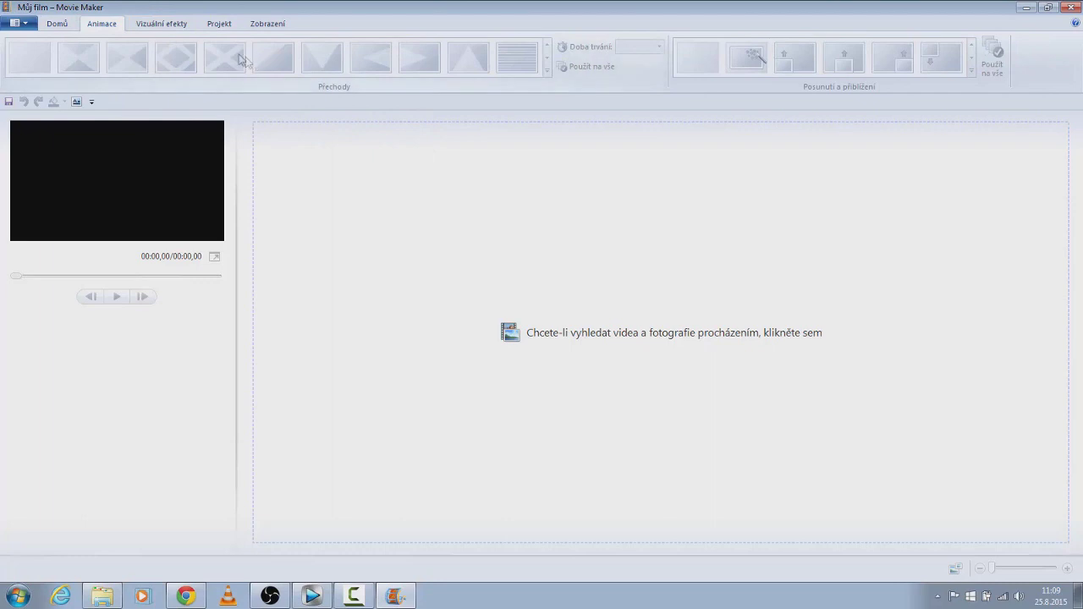
{"action": "left_click", "coordinate": [169, 25]}
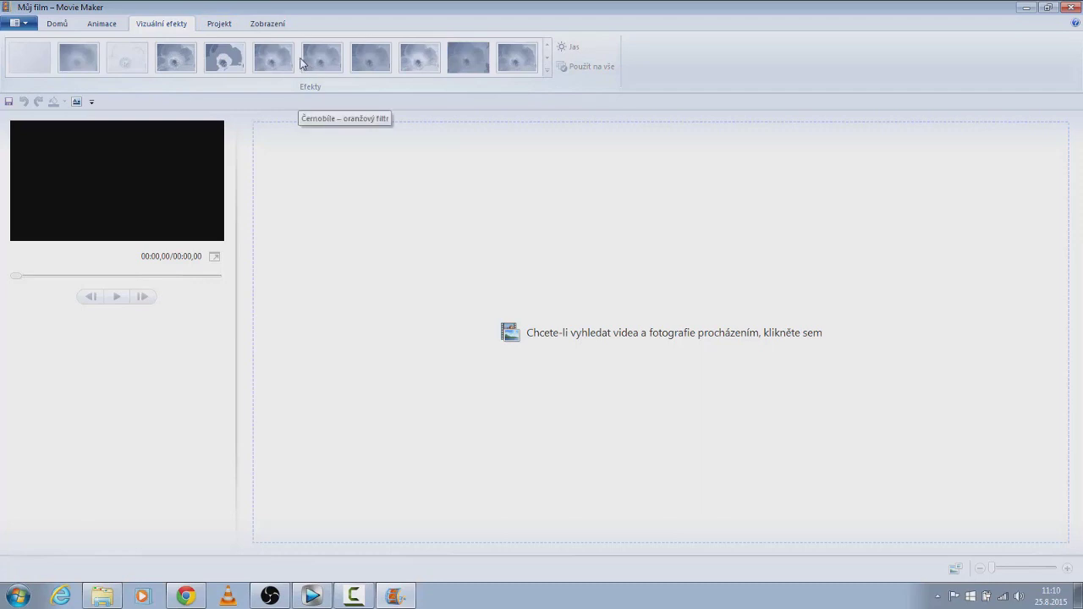
{"action": "left_click", "coordinate": [235, 27]}
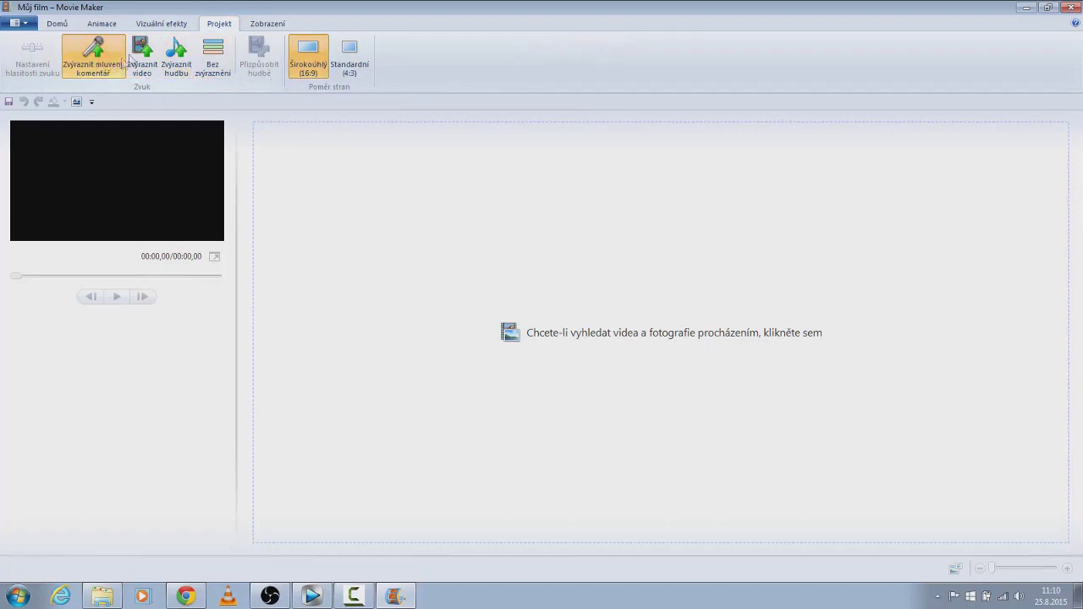
{"action": "left_click", "coordinate": [275, 23]}
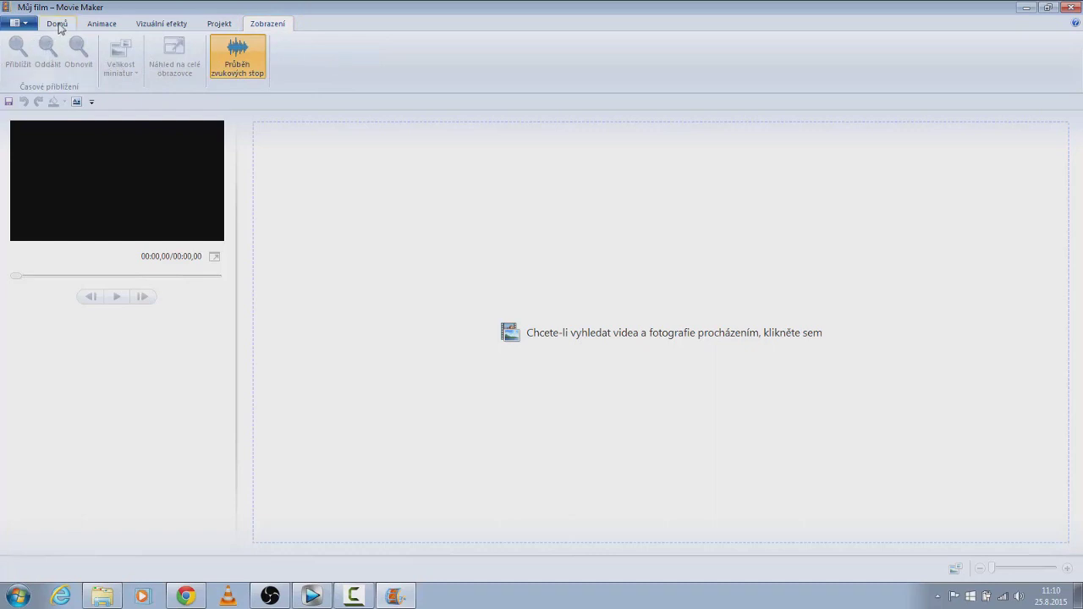
{"action": "left_click", "coordinate": [58, 24]}
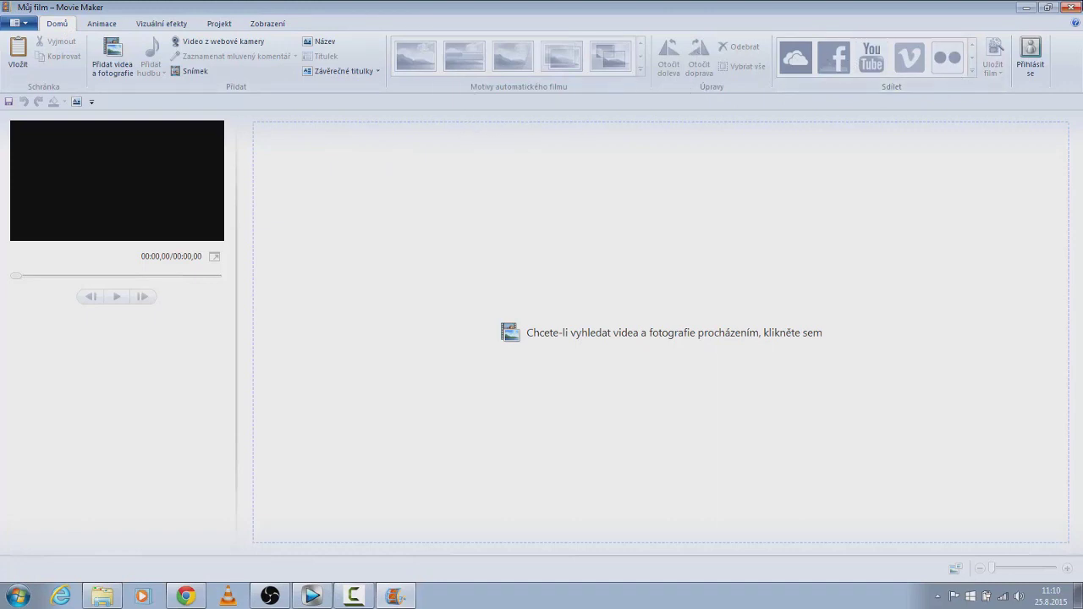
Close Windows Live Movie Maker and launch Camtasia Studio 8.
{"action": "left_click", "coordinate": [1071, 7]}
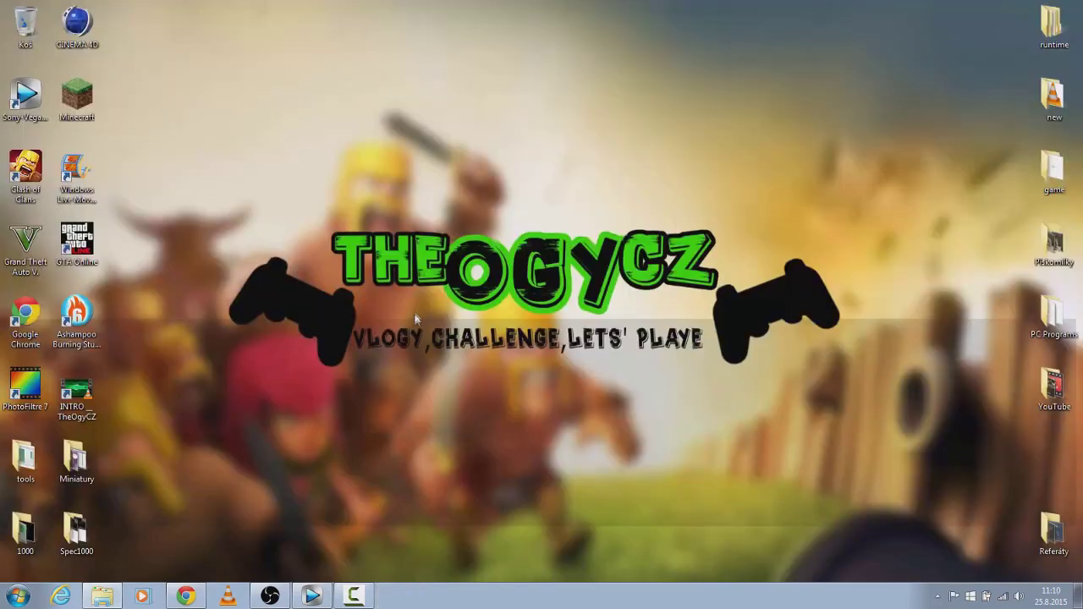
{"action": "left_click", "coordinate": [17, 596]}
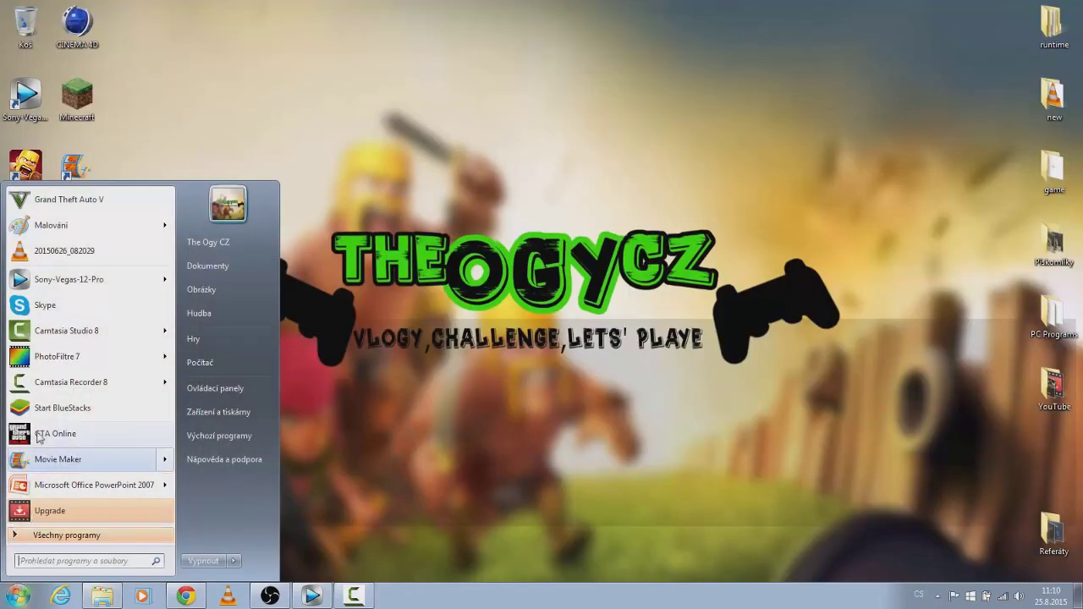
{"action": "left_click", "coordinate": [66, 337]}
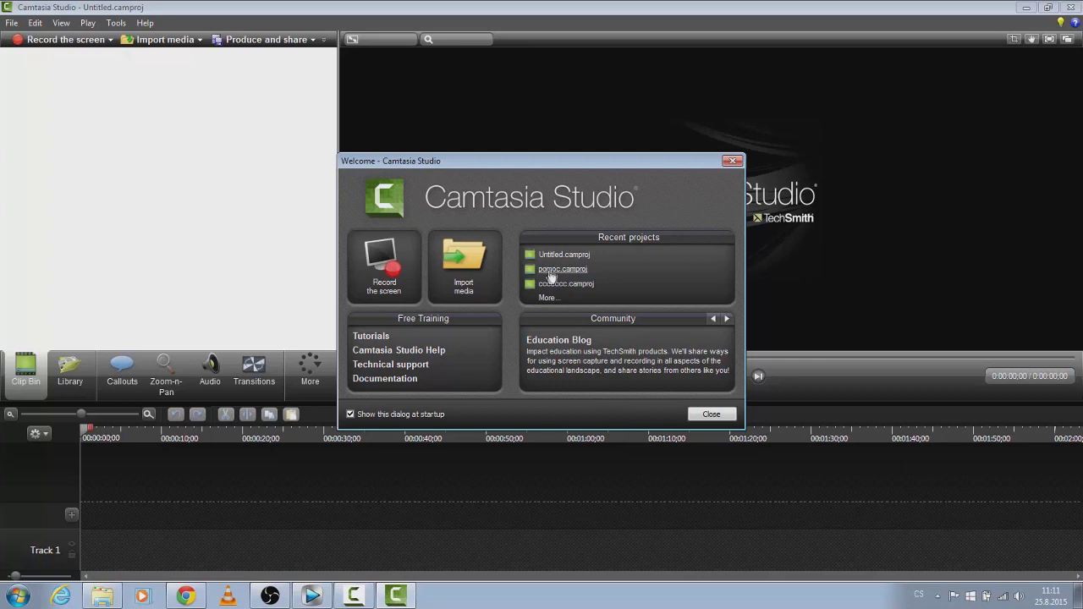
Open the dialog for more recent projects, cancel it, and look over the project file commands.
{"action": "left_click", "coordinate": [554, 302]}
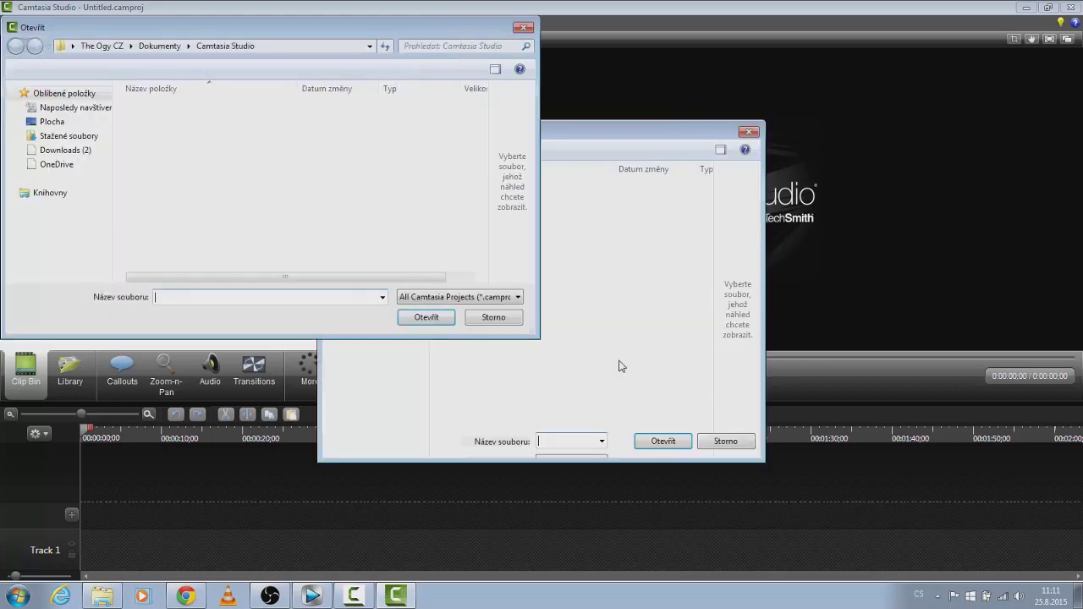
{"action": "left_click", "coordinate": [525, 27]}
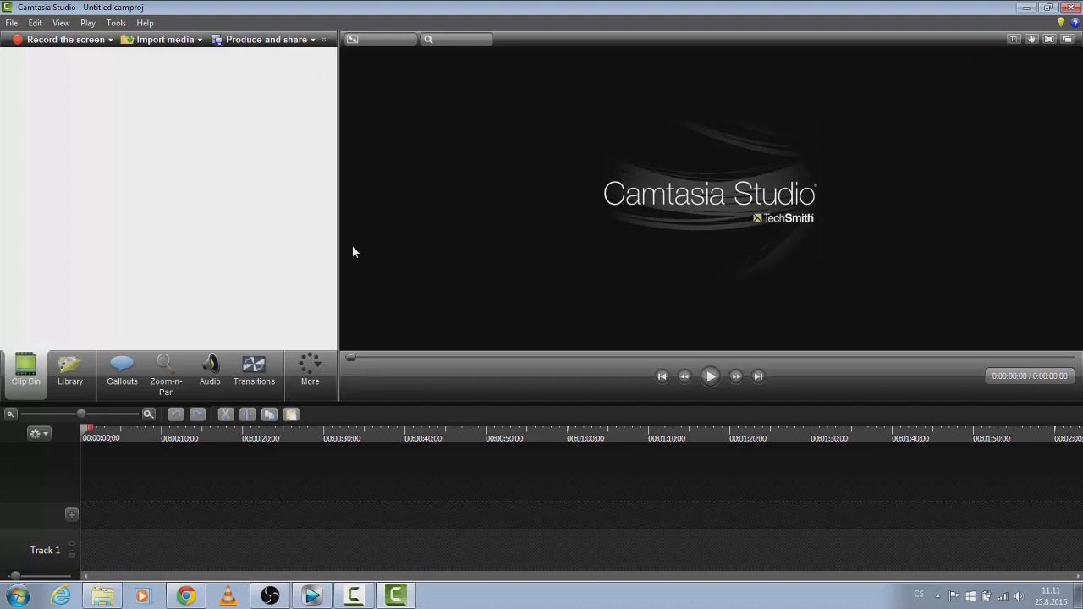
{"action": "left_click", "coordinate": [11, 22]}
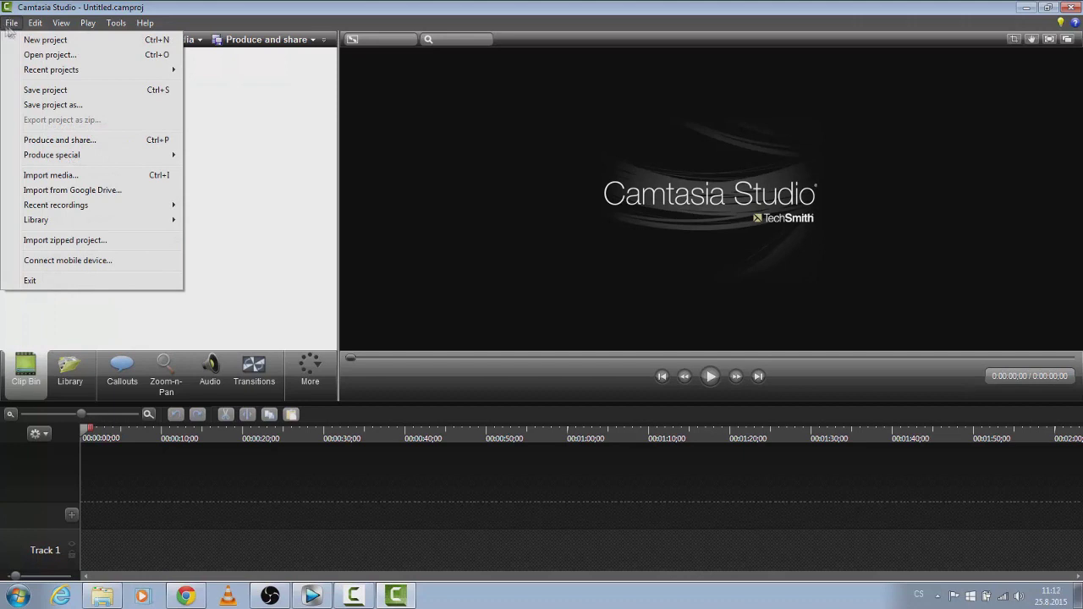
{"action": "left_click", "coordinate": [268, 51]}
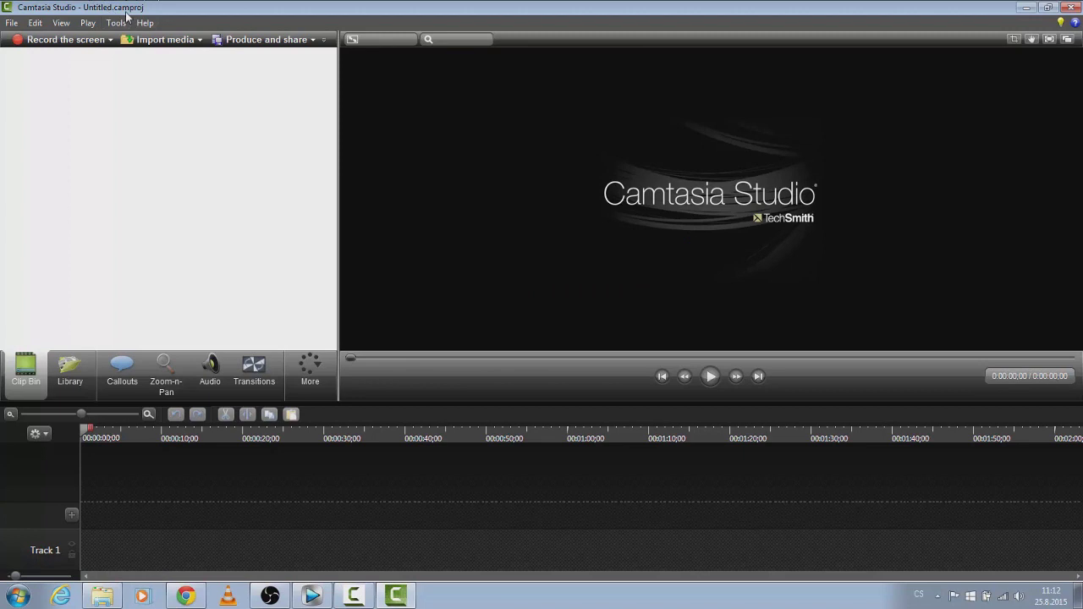
{"action": "left_click", "coordinate": [12, 23]}
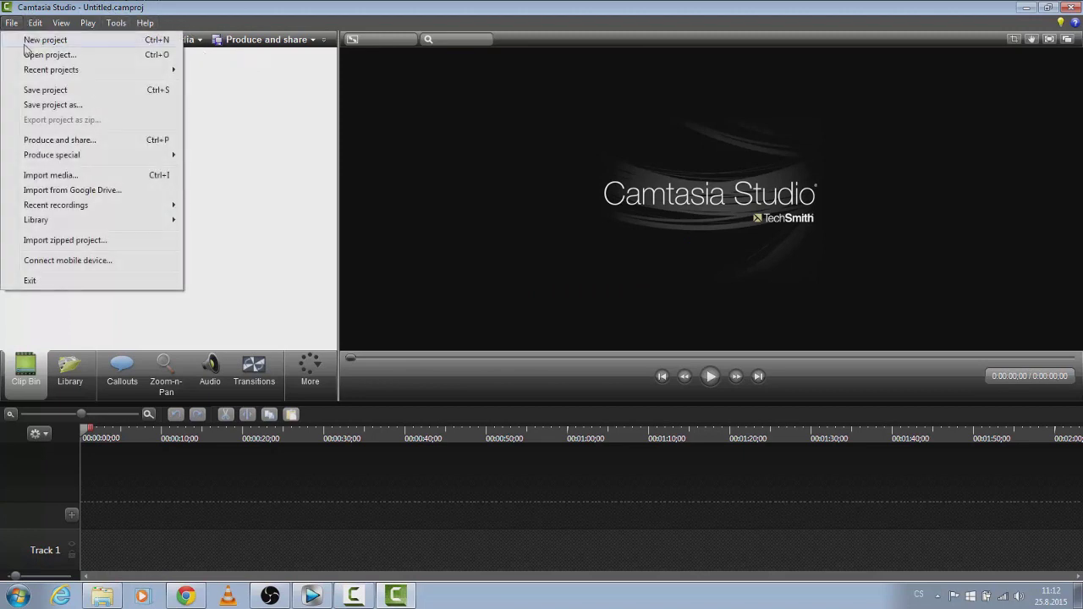
{"action": "left_click", "coordinate": [69, 105]}
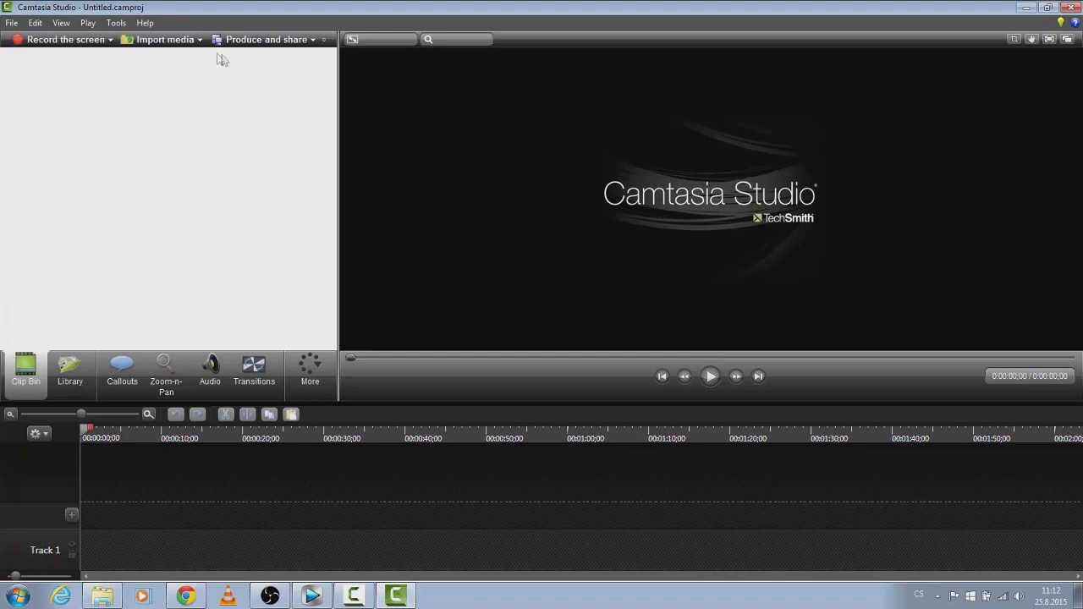
Try to produce and share the empty project, and close Camtasia Studio.
{"action": "left_click", "coordinate": [263, 41]}
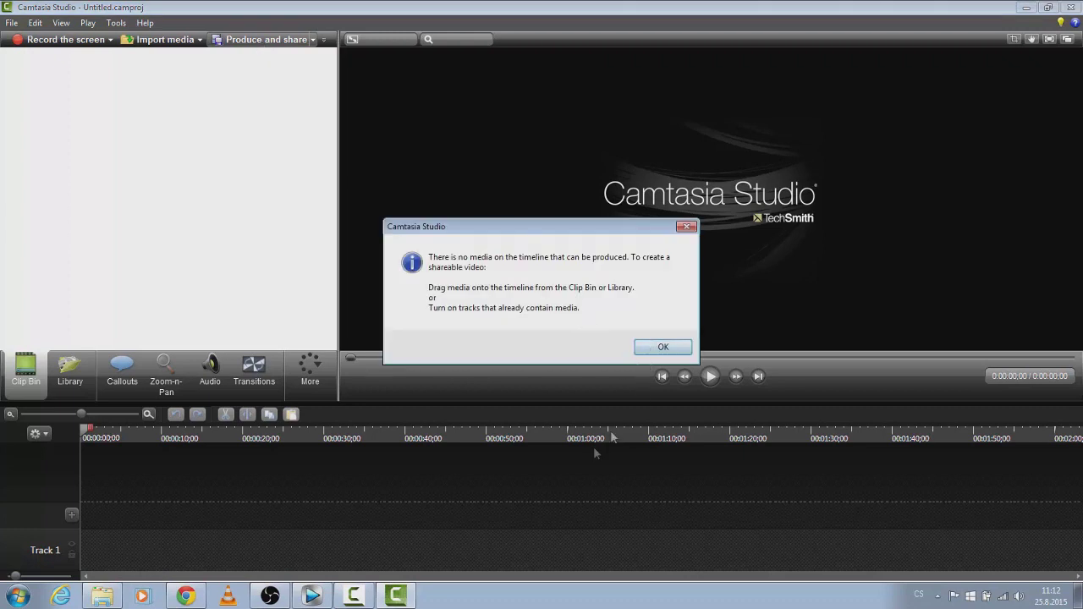
{"action": "left_click", "coordinate": [663, 347]}
{"action": "left_click", "coordinate": [1070, 8]}
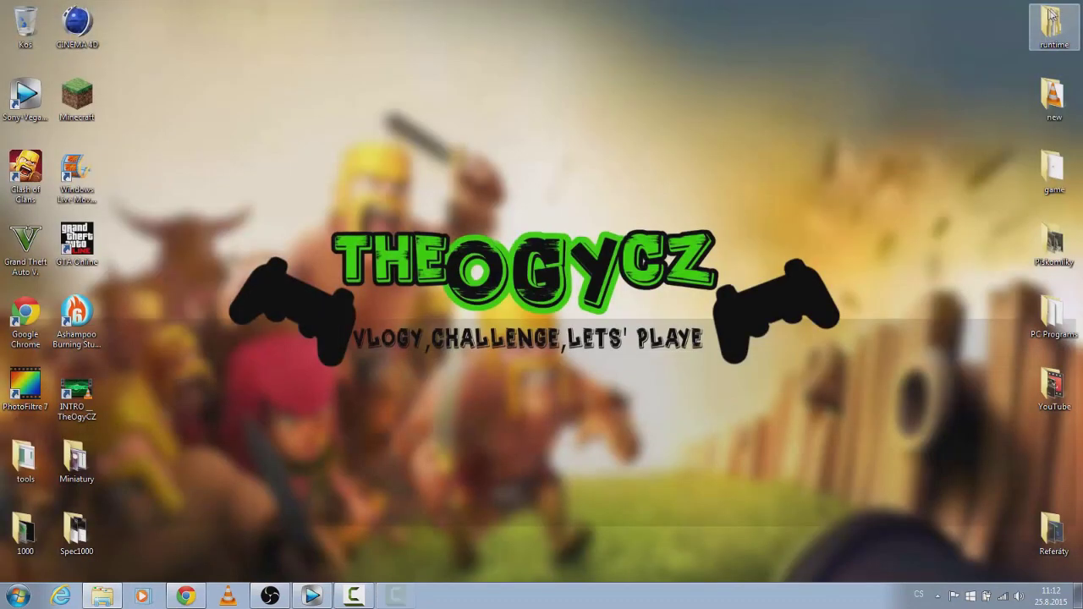
Relaunch Camtasia Studio 8 and dismiss its welcome dialog.
{"action": "left_click", "coordinate": [17, 596]}
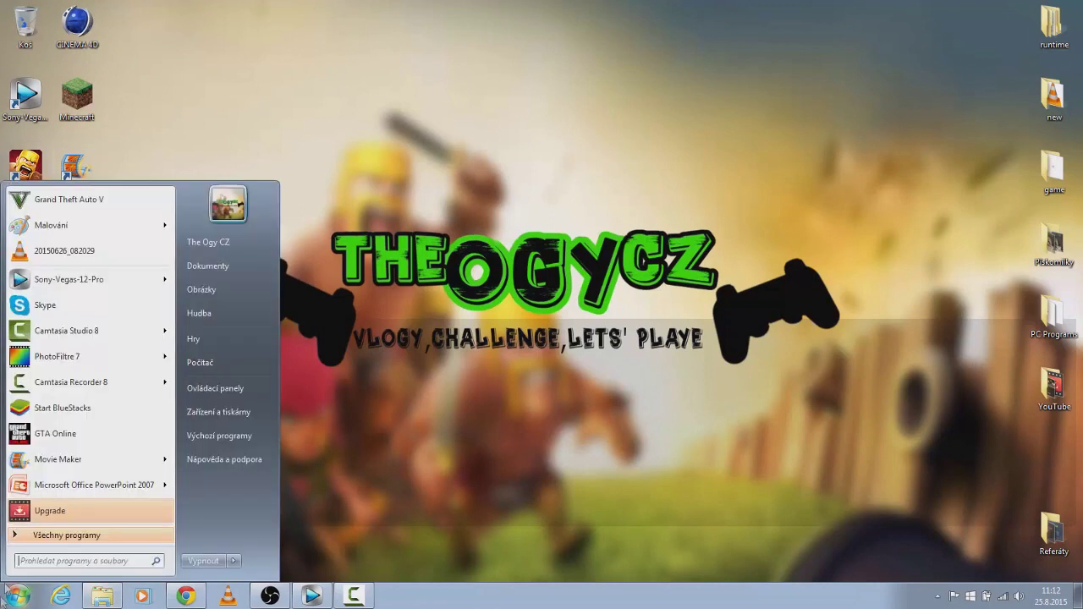
{"action": "left_click", "coordinate": [67, 331]}
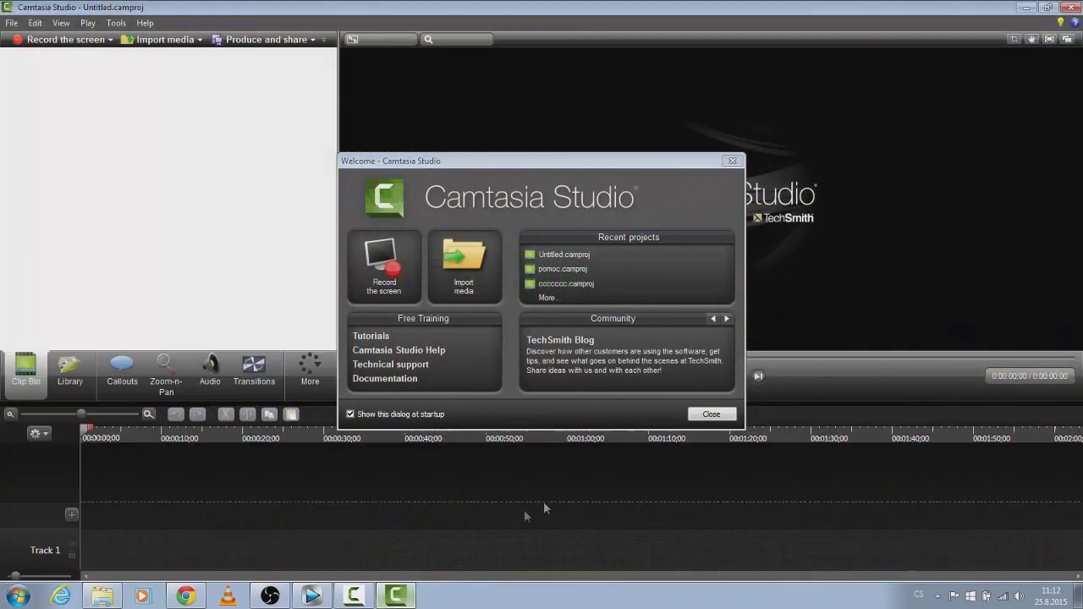
{"action": "left_click", "coordinate": [709, 414]}
Try to add the INTRO video shortcut from the desktop to Track 1, and maximize the Camtasia Studio window again.
{"action": "left_click", "coordinate": [1047, 7]}
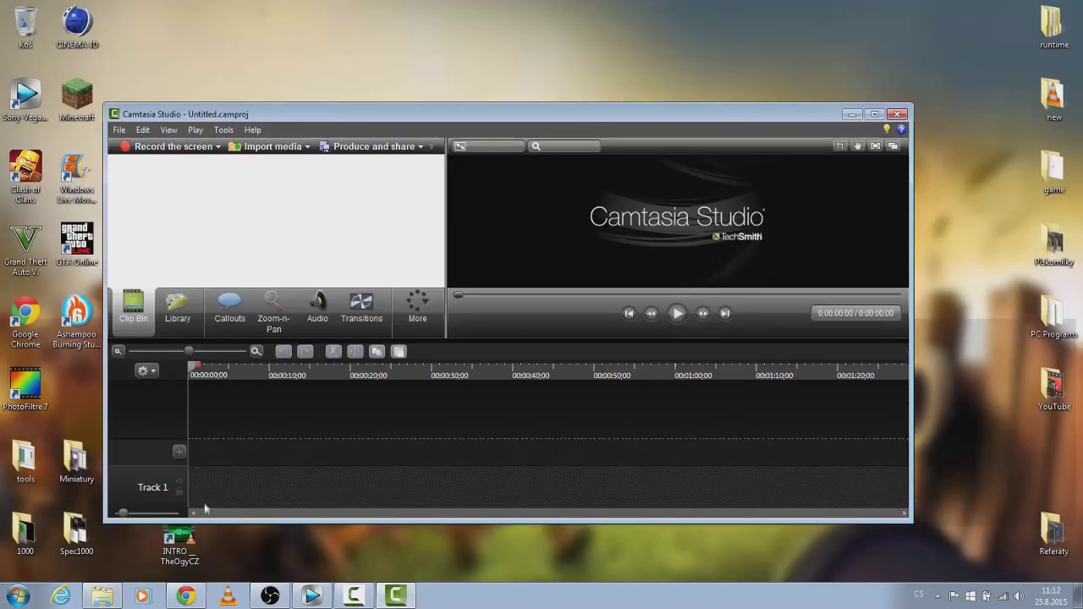
{"action": "left_click_drag", "start_coordinate": [503, 115], "coordinate": [533, 87]}
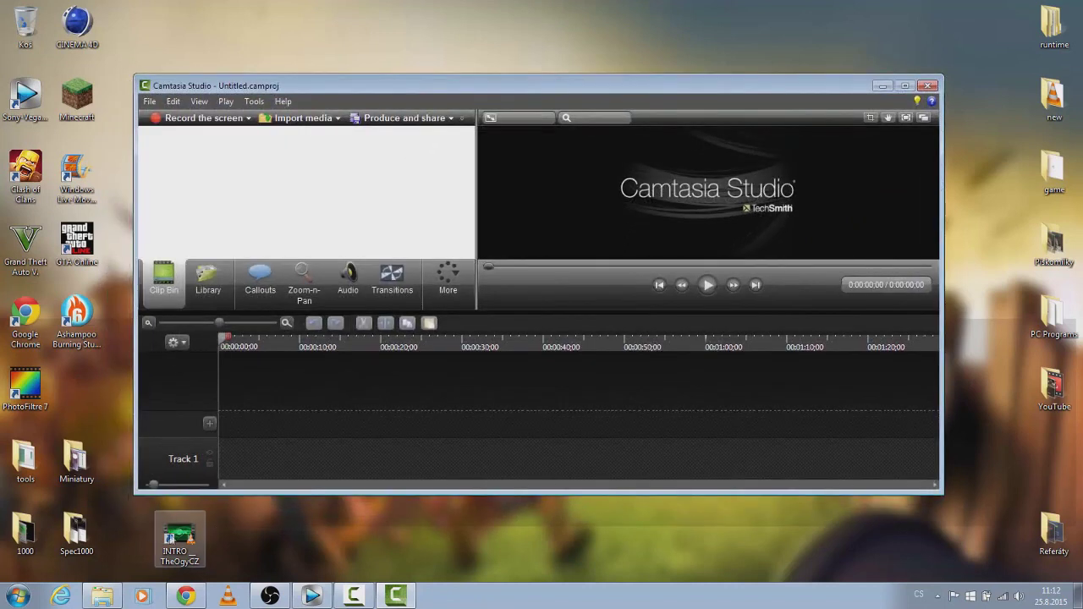
{"action": "left_click_drag", "start_coordinate": [180, 535], "coordinate": [289, 441]}
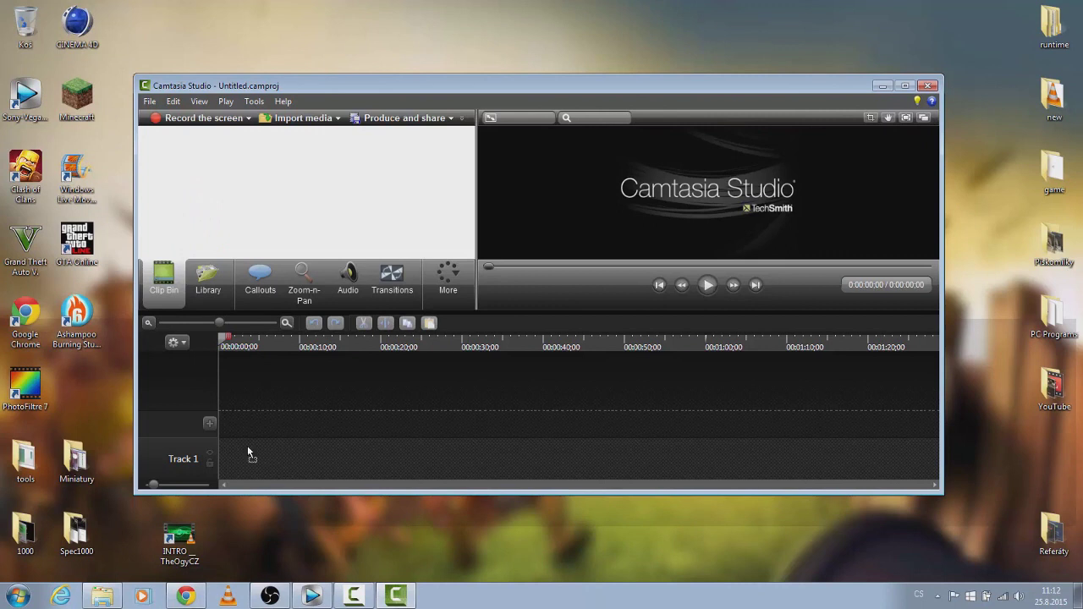
{"action": "left_click", "coordinate": [903, 87]}
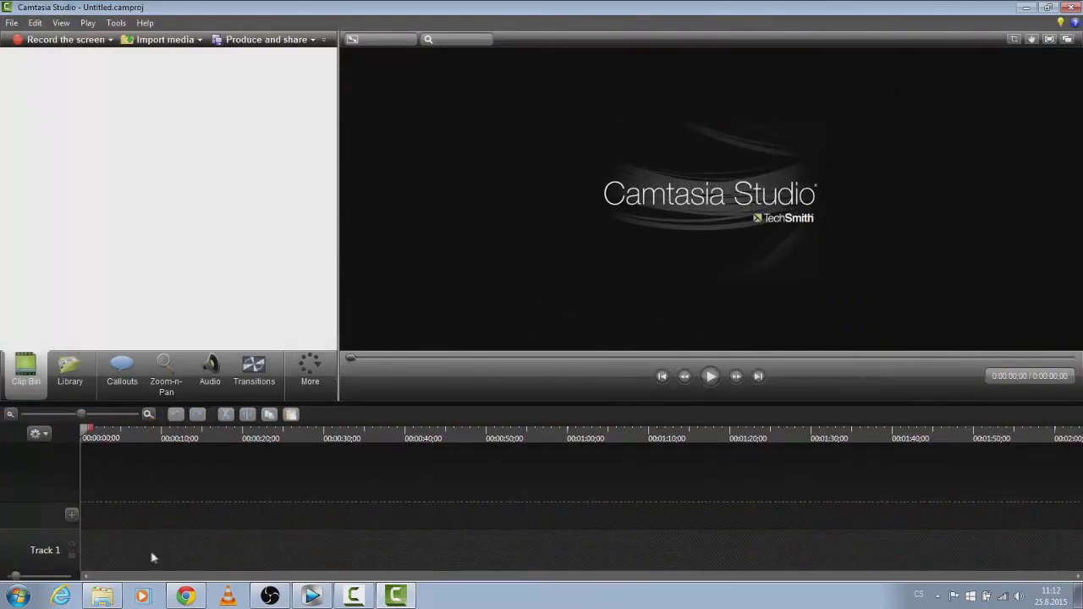
{"action": "left_click", "coordinate": [1048, 7]}
{"action": "left_click_drag", "start_coordinate": [179, 554], "coordinate": [336, 480]}
{"action": "left_click_drag", "start_coordinate": [291, 347], "coordinate": [364, 199]}
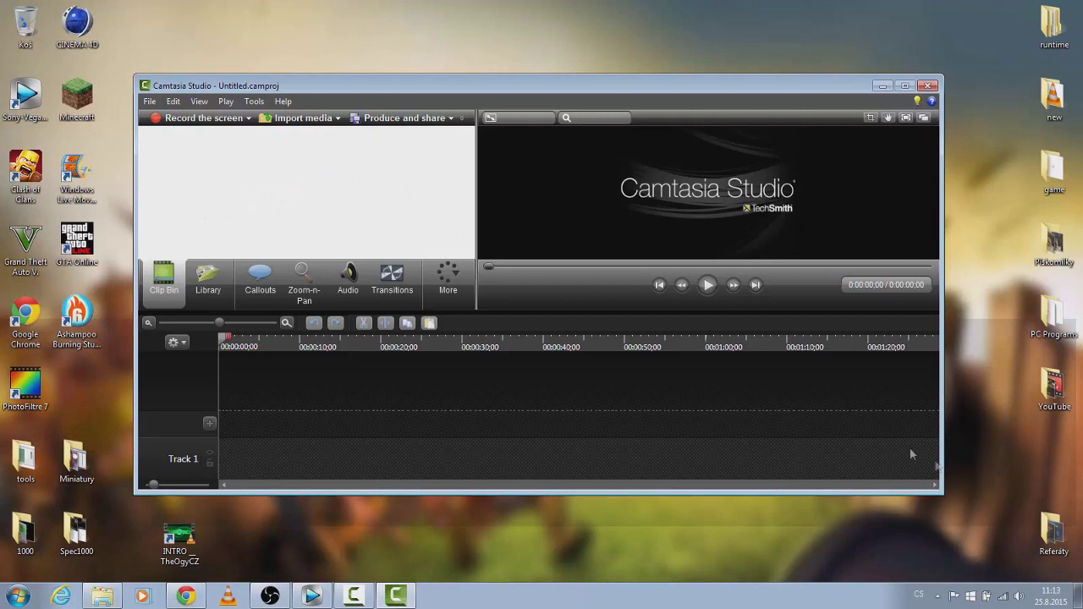
{"action": "left_click", "coordinate": [905, 85]}
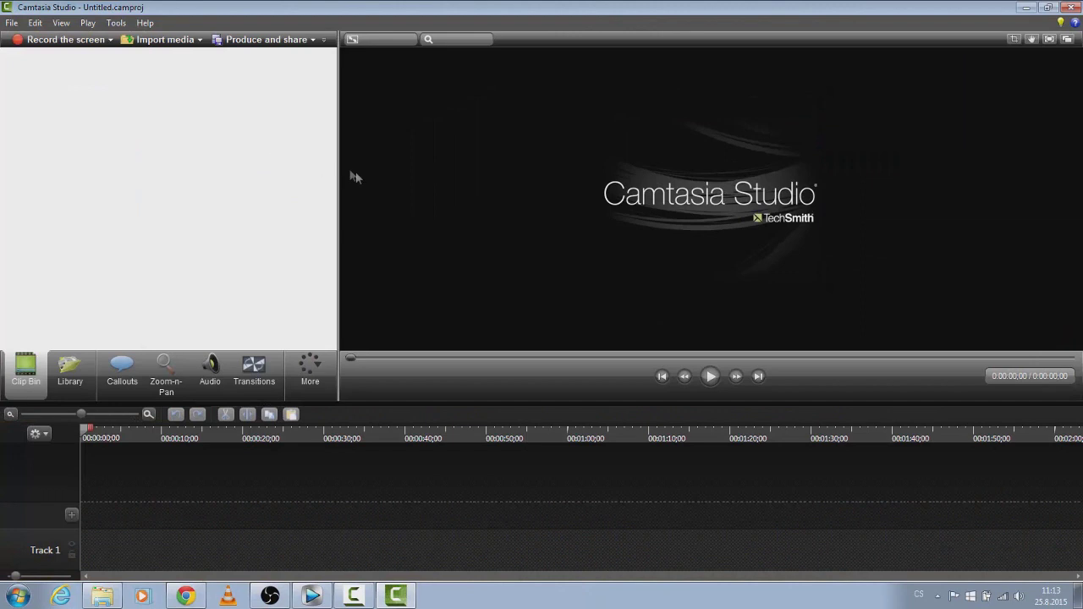
Look through the media library and the full gallery of callout shapes.
{"action": "left_click", "coordinate": [60, 377]}
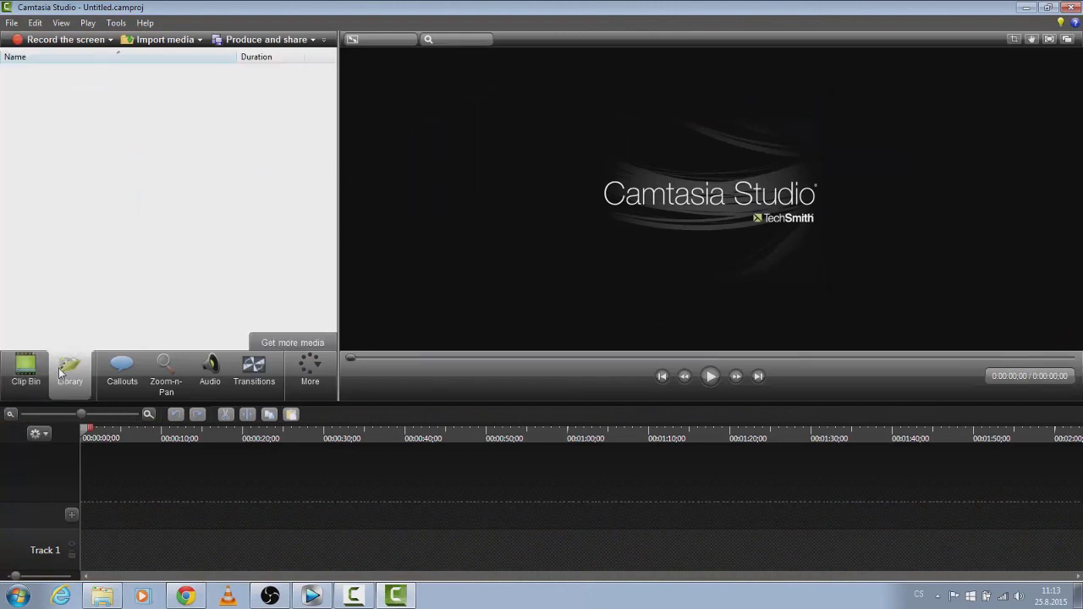
{"action": "left_click", "coordinate": [124, 369]}
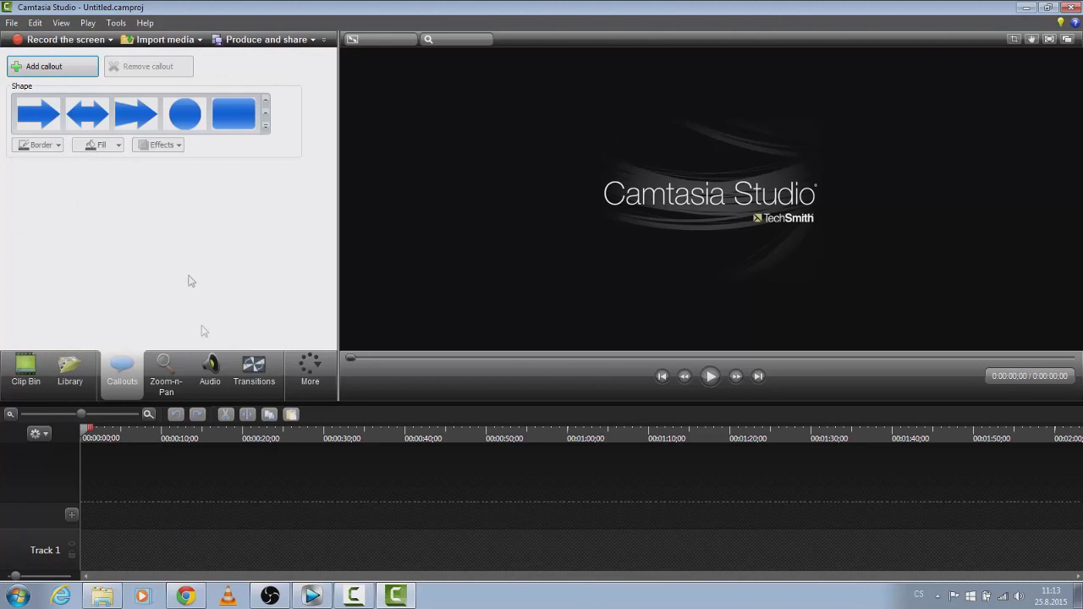
{"action": "left_click", "coordinate": [264, 127]}
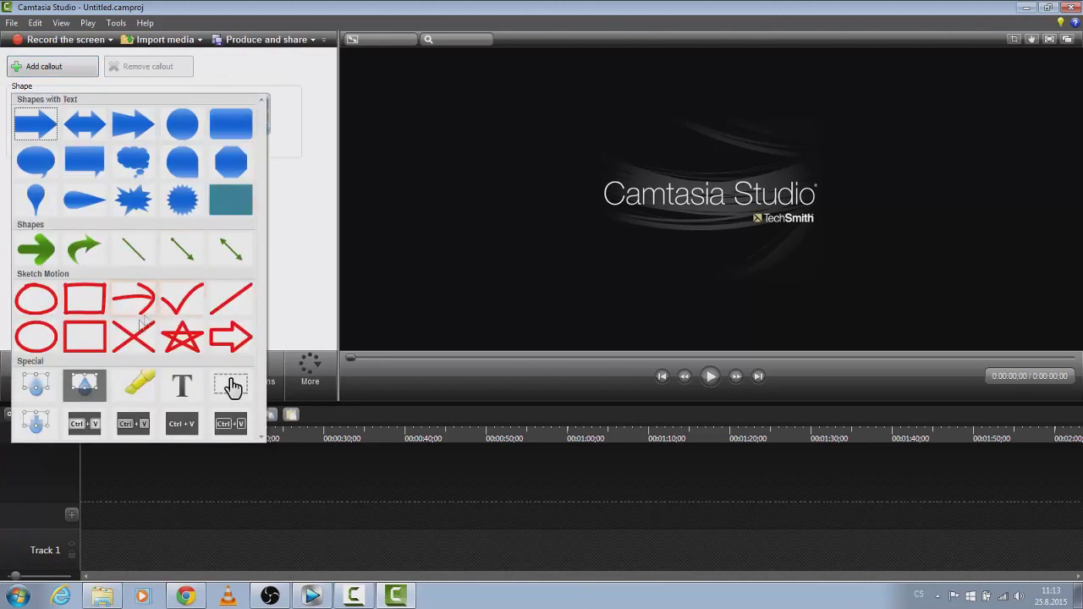
{"action": "left_click", "coordinate": [353, 220]}
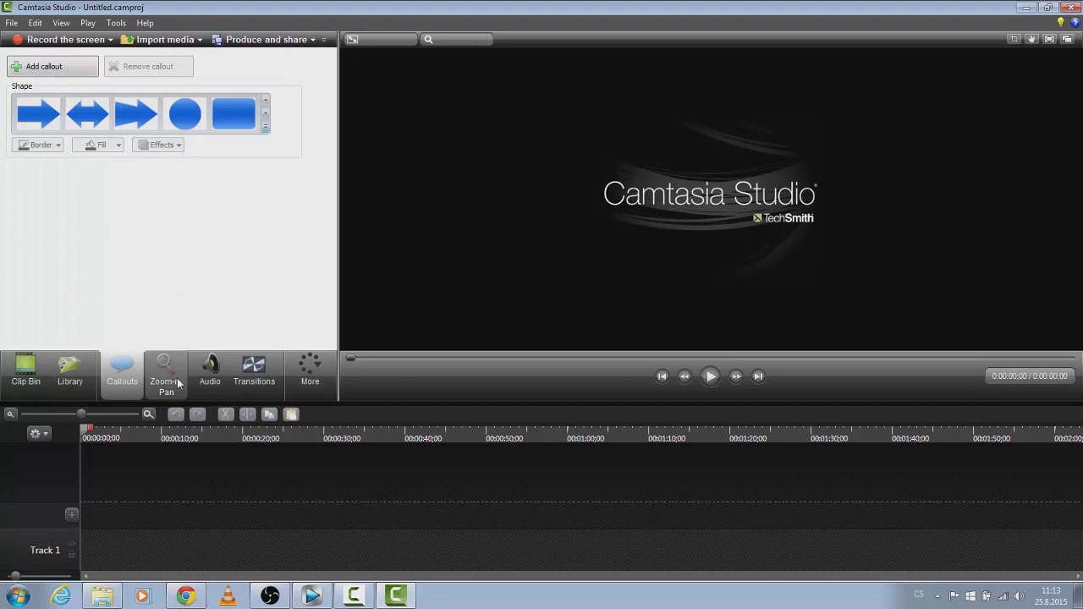
Look through the Zoom-n-Pan, audio, transition and additional tools, ending on the Clip Bin.
{"action": "left_click", "coordinate": [175, 381]}
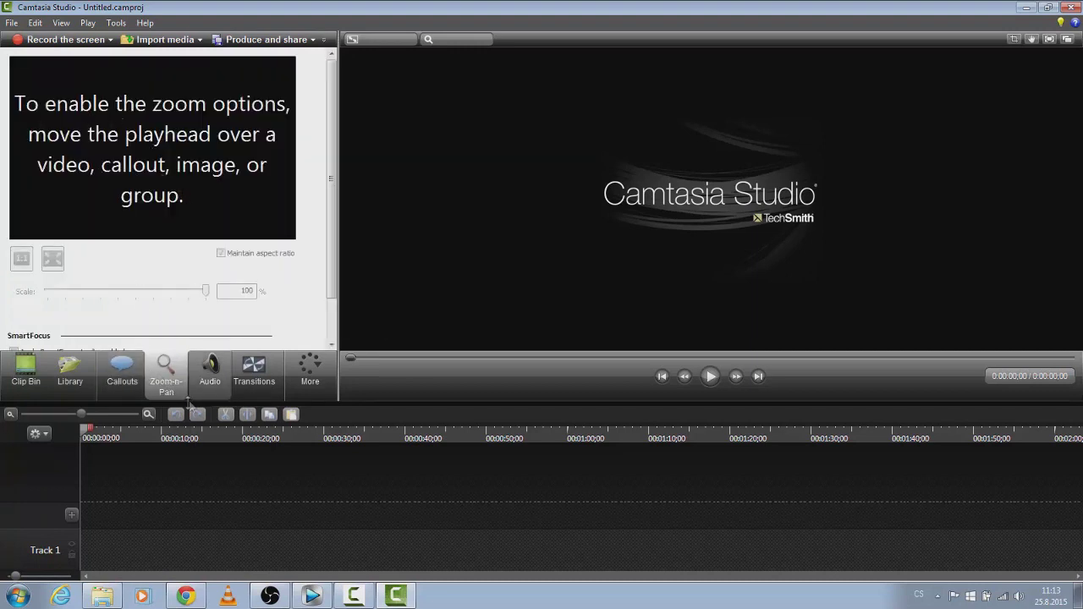
{"action": "left_click", "coordinate": [209, 375]}
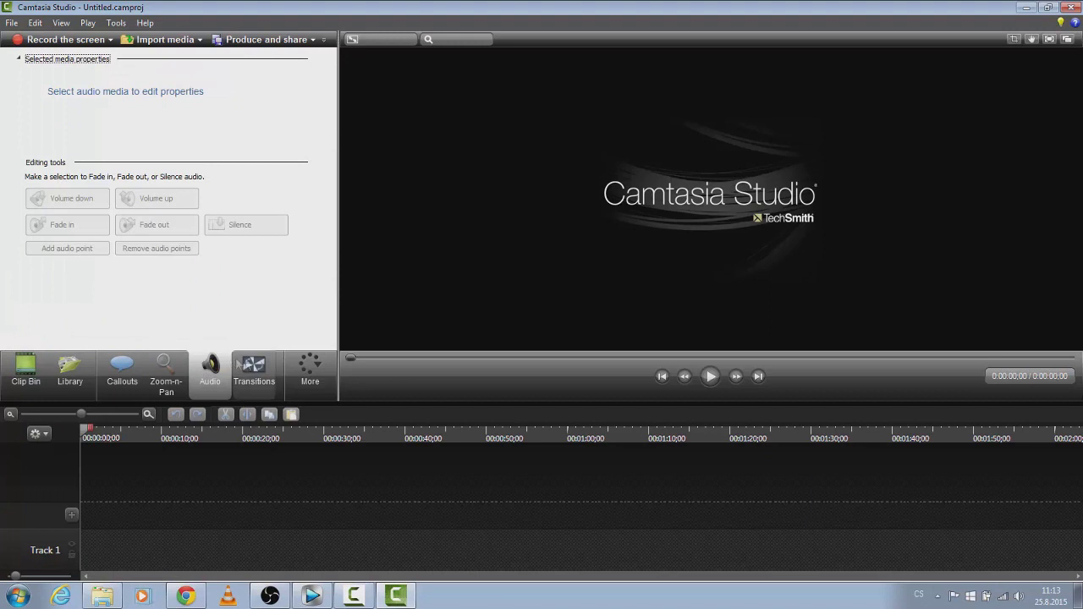
{"action": "left_click", "coordinate": [251, 366]}
{"action": "left_click_drag", "start_coordinate": [331, 106], "coordinate": [322, 268]}
{"action": "scroll", "coordinate": [321, 269], "scroll_direction": "down", "scroll_amount": 1}
{"action": "scroll", "coordinate": [271, 162], "scroll_direction": "up", "scroll_amount": 15}
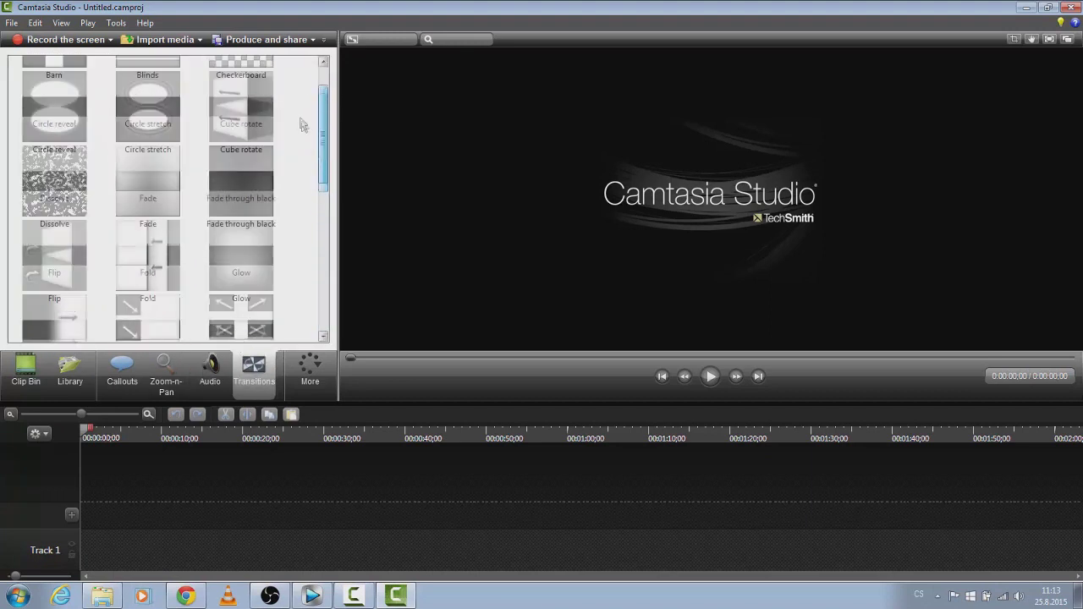
{"action": "left_click", "coordinate": [308, 366]}
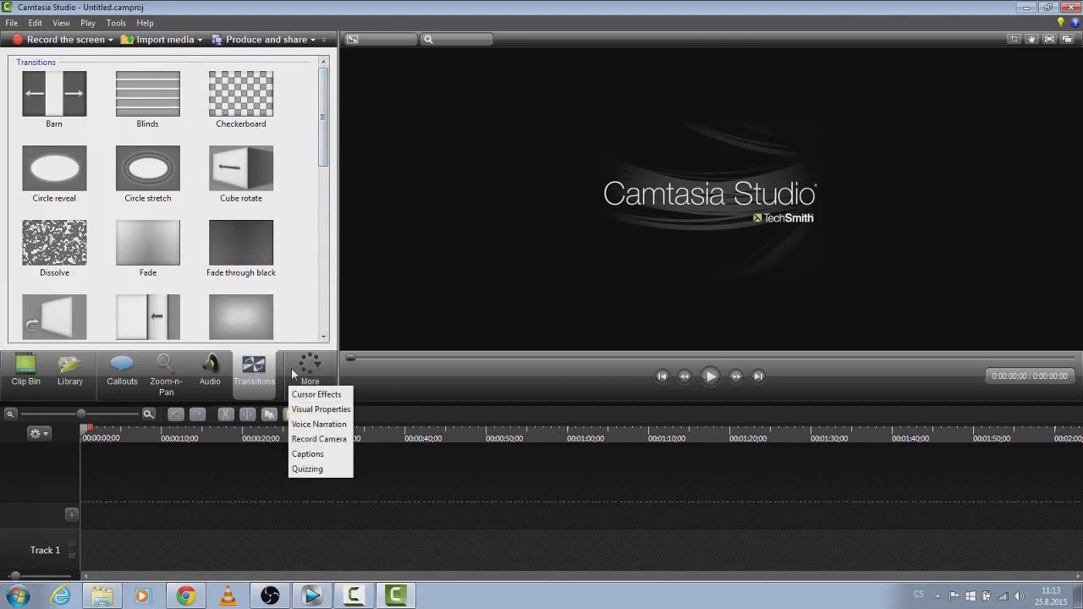
{"action": "left_click", "coordinate": [26, 381]}
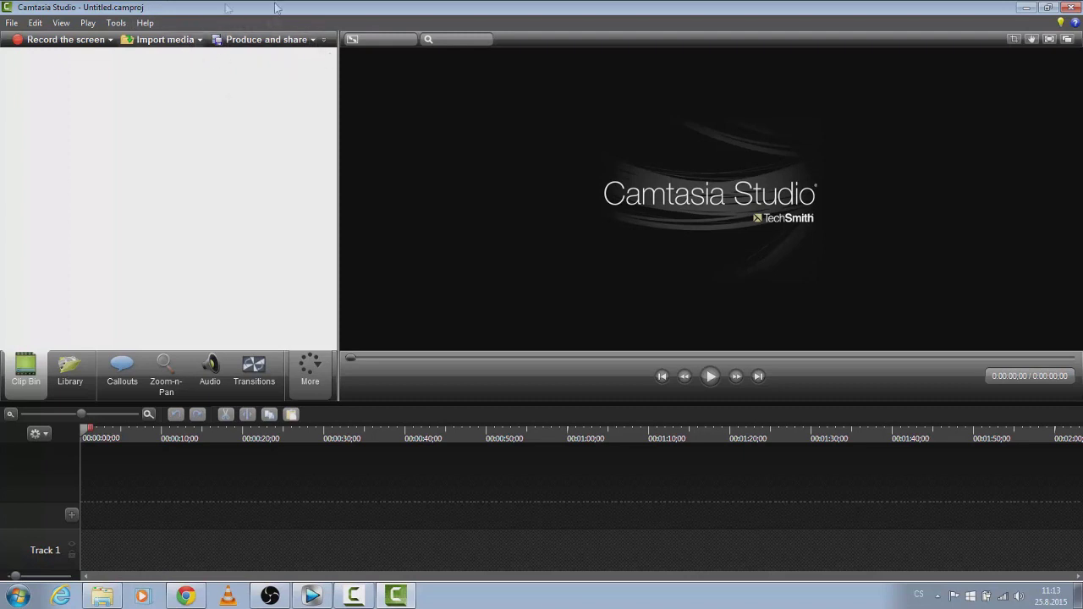
Close Camtasia Studio and switch to the open Vegas Pro 12.0 project.
{"action": "left_click", "coordinate": [1071, 7]}
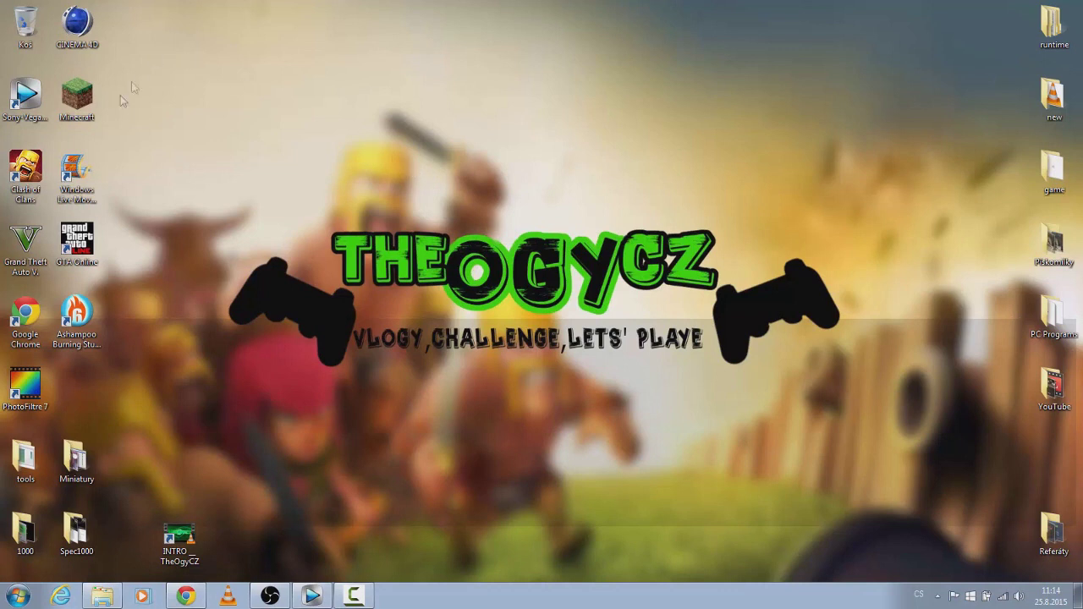
{"action": "left_click", "coordinate": [34, 99]}
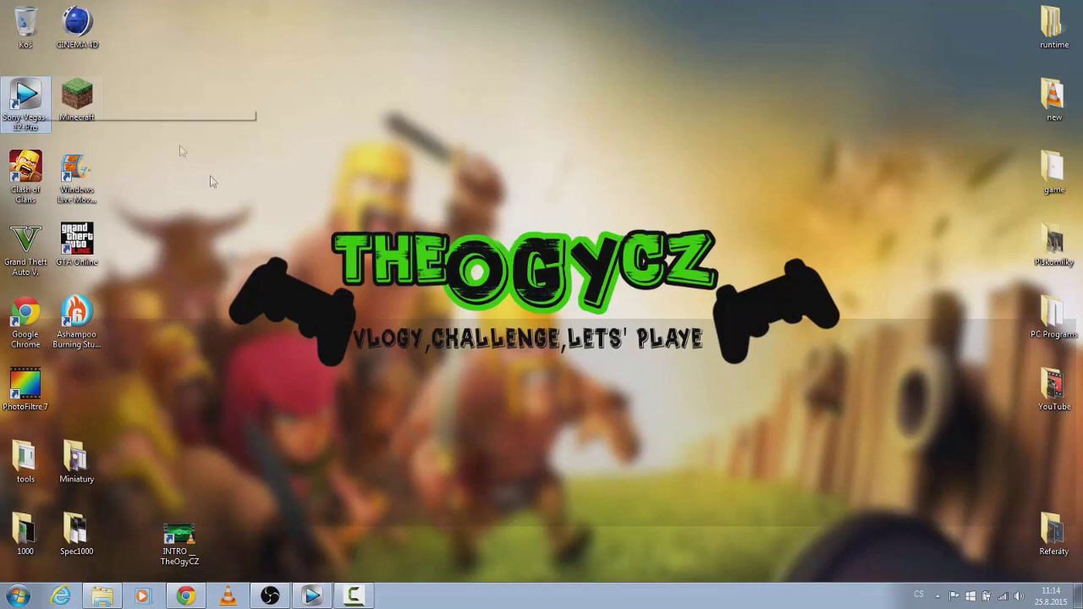
{"action": "left_click", "coordinate": [312, 597]}
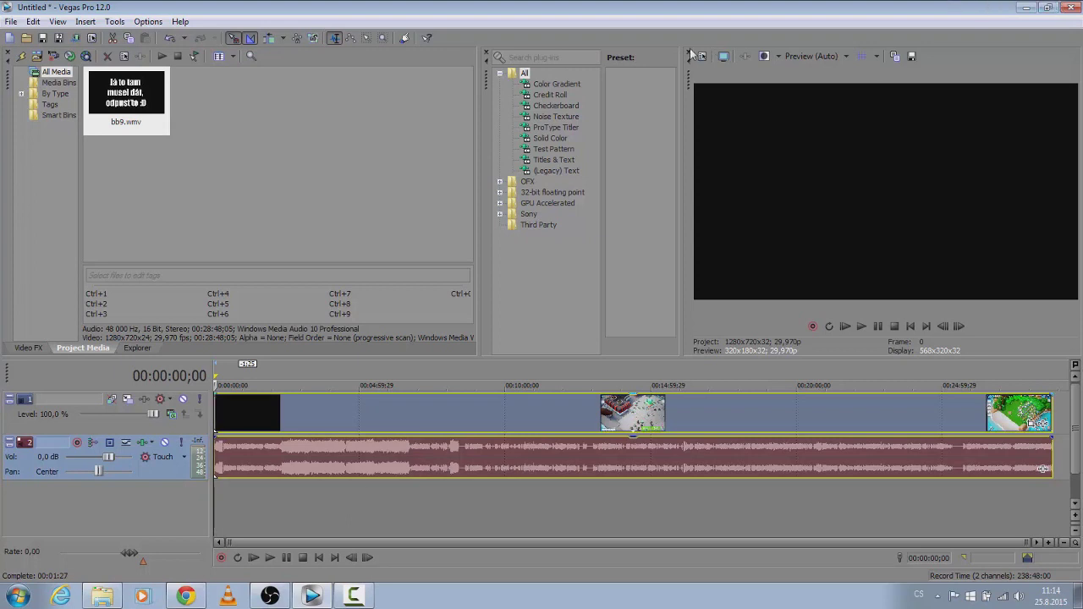
{"action": "left_click", "coordinate": [1048, 7]}
{"action": "left_click_drag", "start_coordinate": [724, 15], "coordinate": [584, 0]}
{"action": "left_click", "coordinate": [1048, 7]}
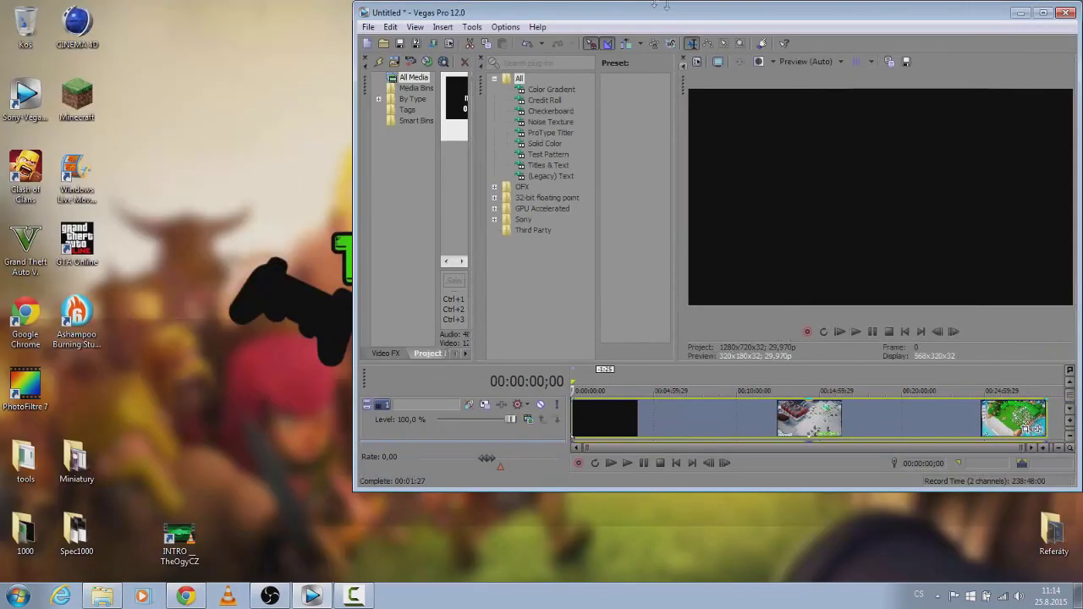
{"action": "left_click_drag", "start_coordinate": [725, 15], "coordinate": [601, 0]}
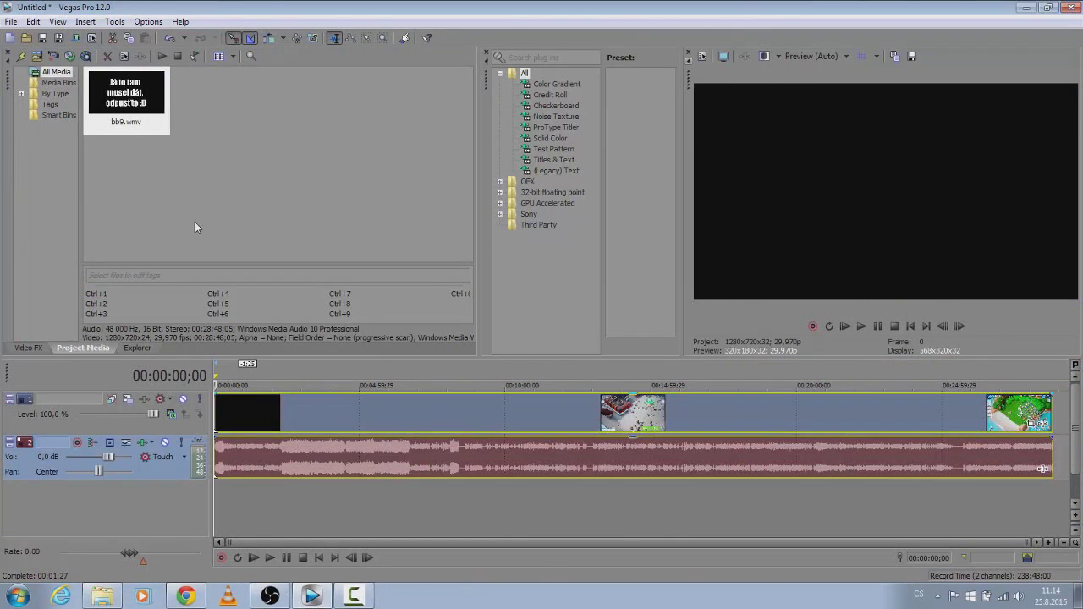
Import the INTRO video from the desktop into the project media.
{"action": "left_click", "coordinate": [11, 21]}
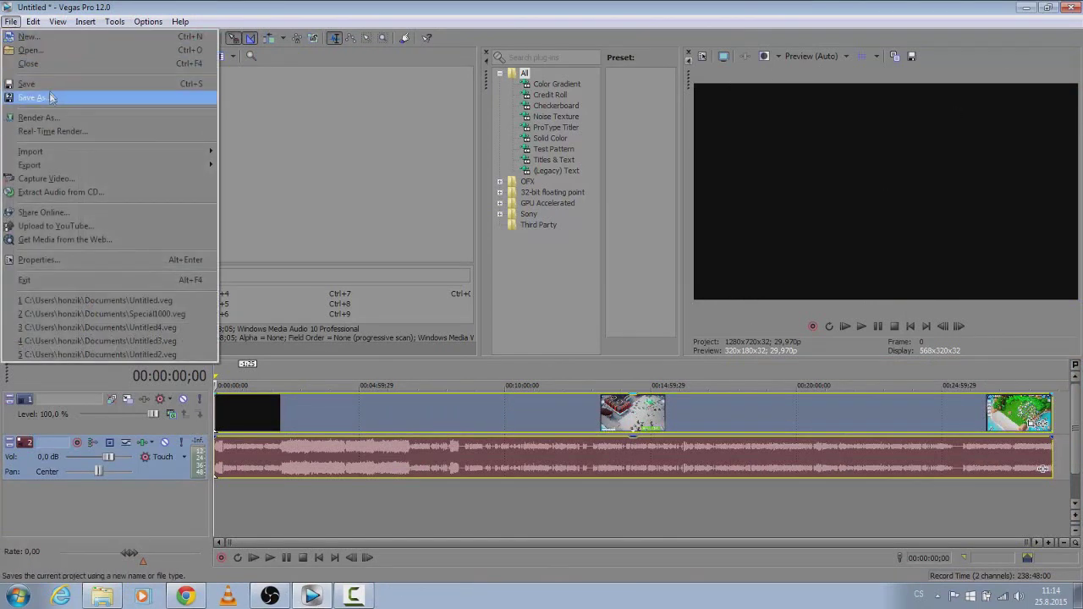
{"action": "mouse_move", "coordinate": [103, 154]}
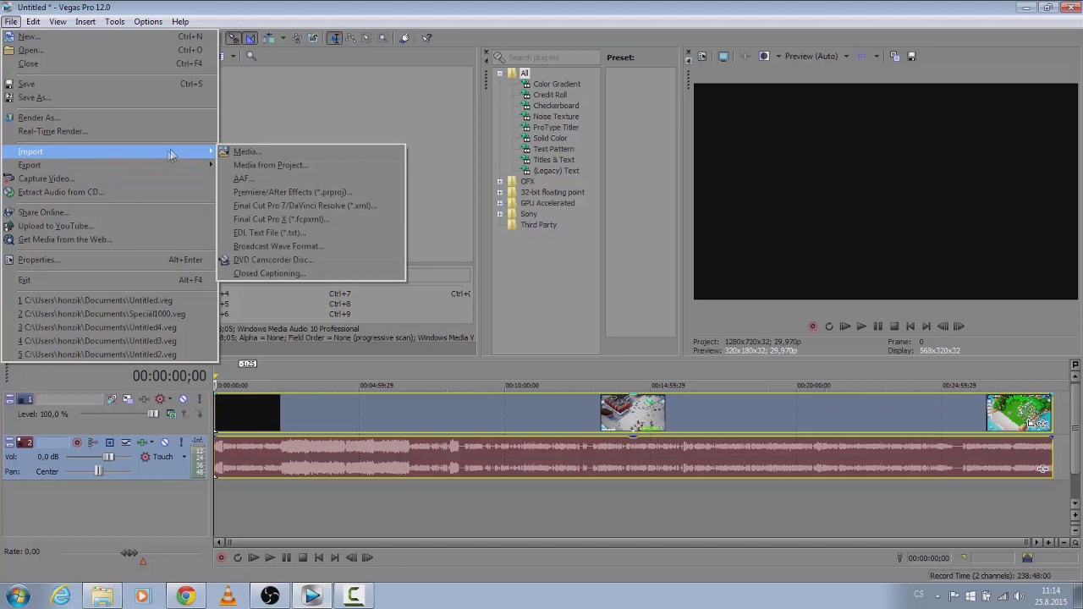
{"action": "left_click", "coordinate": [229, 154]}
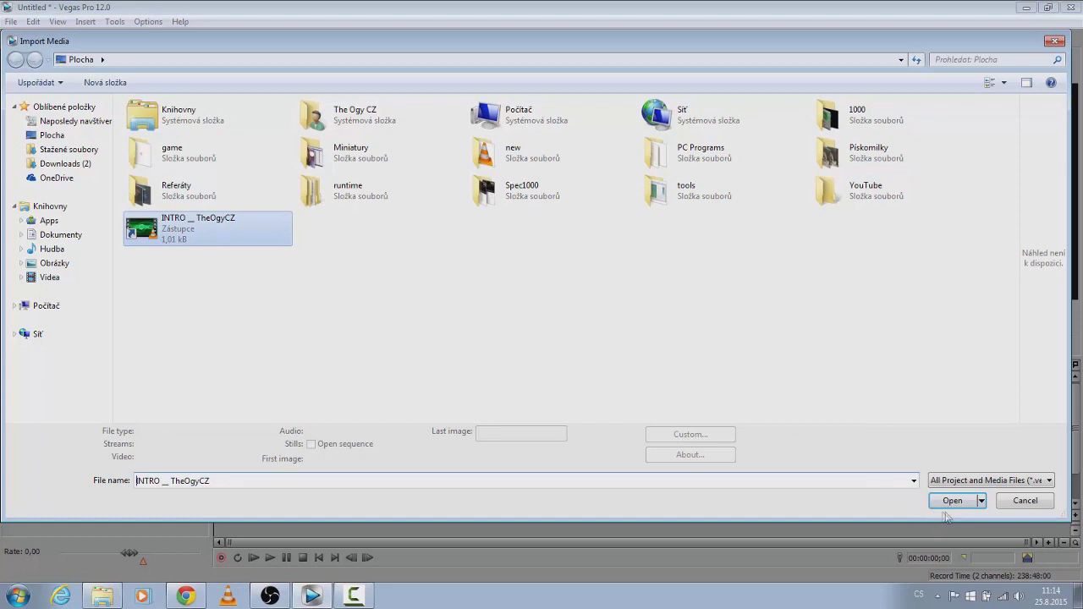
{"action": "left_click", "coordinate": [952, 500]}
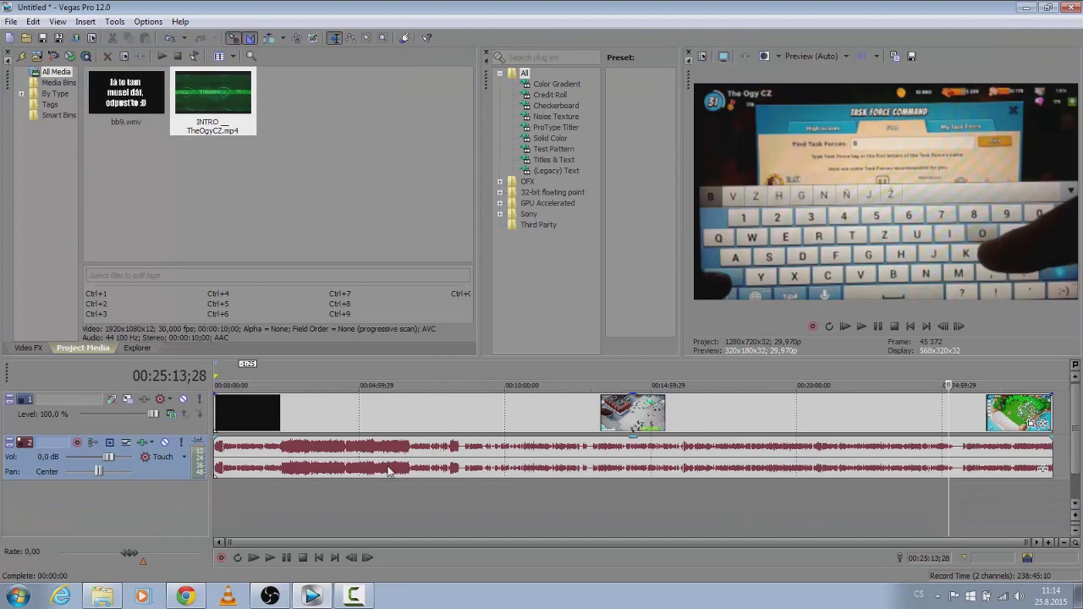
Move the bb9.wmv clip about 4 minutes later on the timeline and place the INTRO video at the start.
{"action": "left_click_drag", "start_coordinate": [298, 454], "coordinate": [416, 459]}
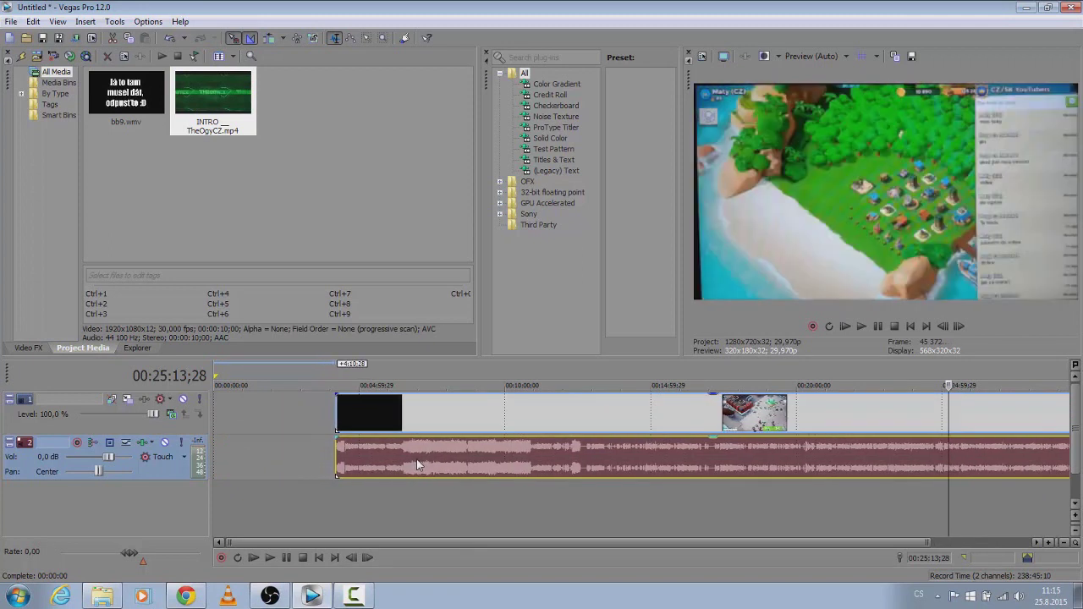
{"action": "left_click_drag", "start_coordinate": [224, 112], "coordinate": [233, 302]}
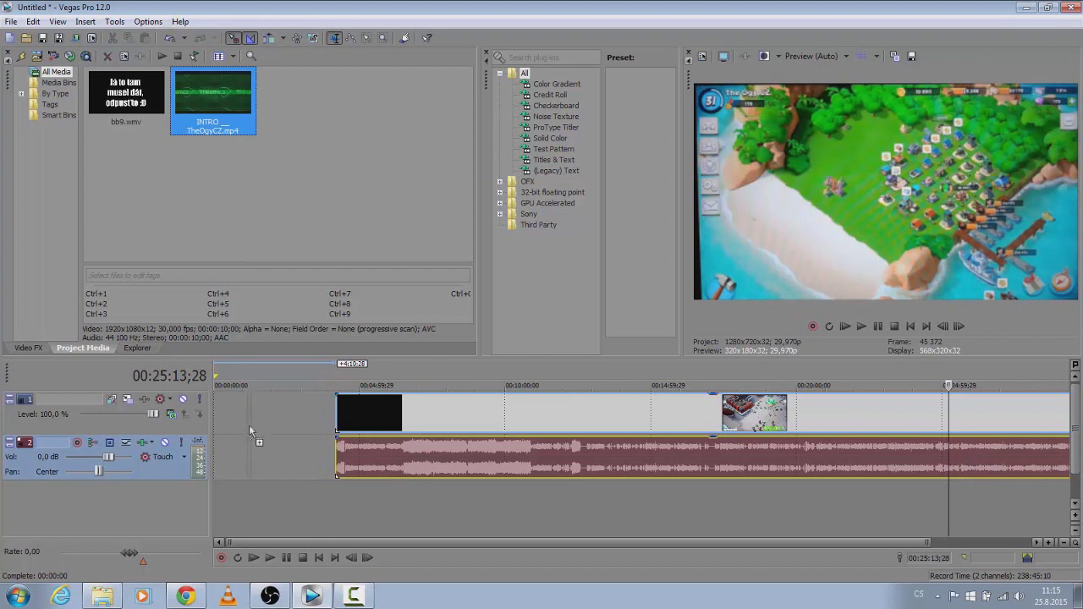
{"action": "left_click_drag", "start_coordinate": [228, 443], "coordinate": [302, 469]}
Move the bb9.wmv clip back so it begins directly at the end of the intro clip.
{"action": "left_click_drag", "start_coordinate": [614, 543], "coordinate": [274, 494]}
{"action": "scroll", "coordinate": [274, 491], "scroll_direction": "up", "scroll_amount": 3}
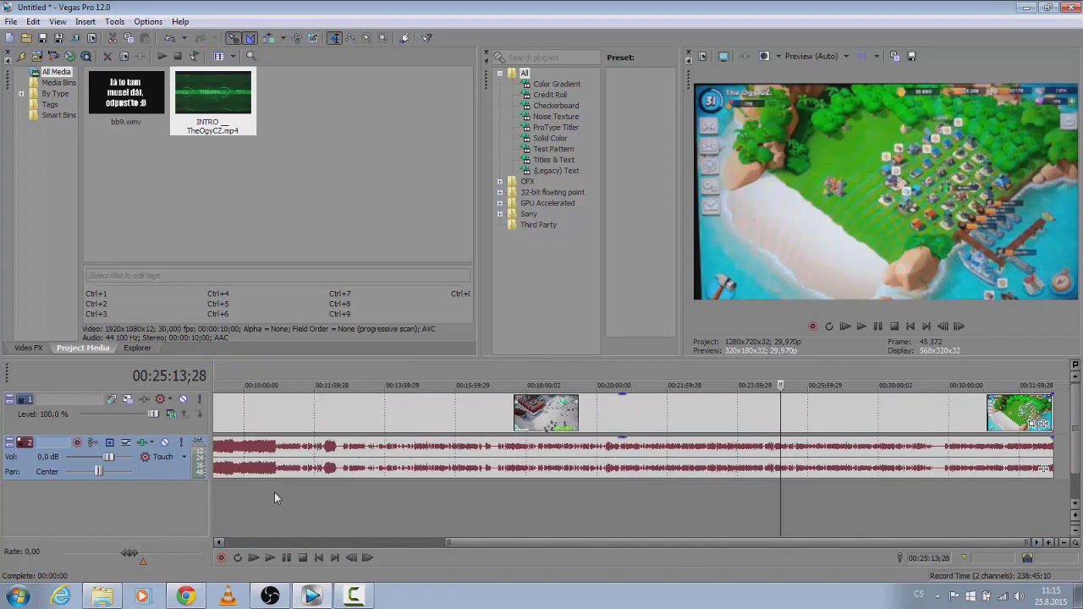
{"action": "left_click_drag", "start_coordinate": [748, 545], "coordinate": [195, 508]}
{"action": "left_click_drag", "start_coordinate": [734, 461], "coordinate": [338, 444]}
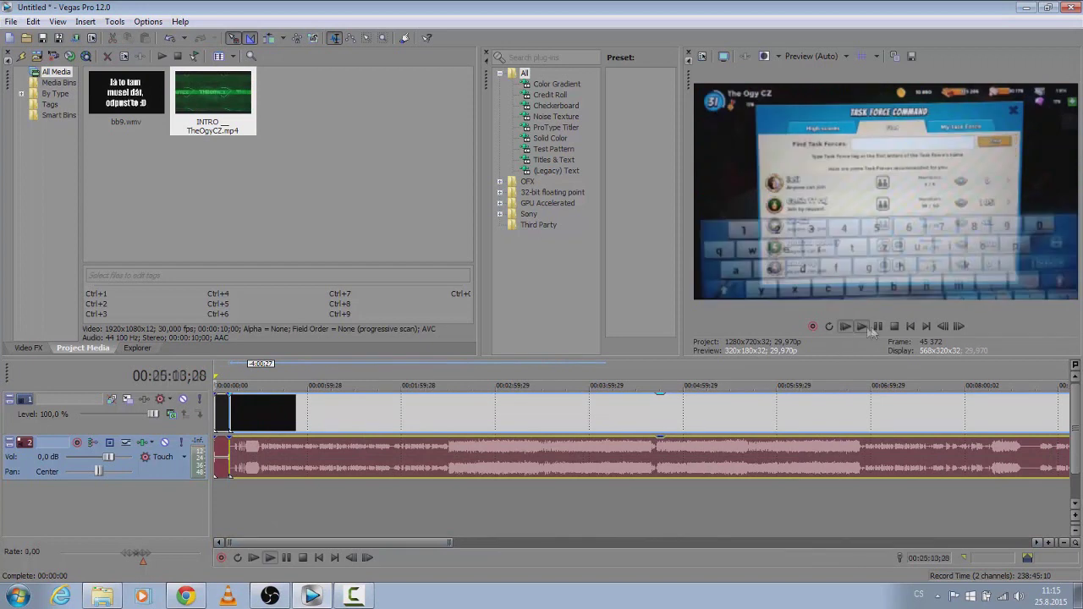
Play the timeline from the intro into the bb9.wmv clip to check the cut, and pause at about 19 seconds.
{"action": "left_click", "coordinate": [863, 327]}
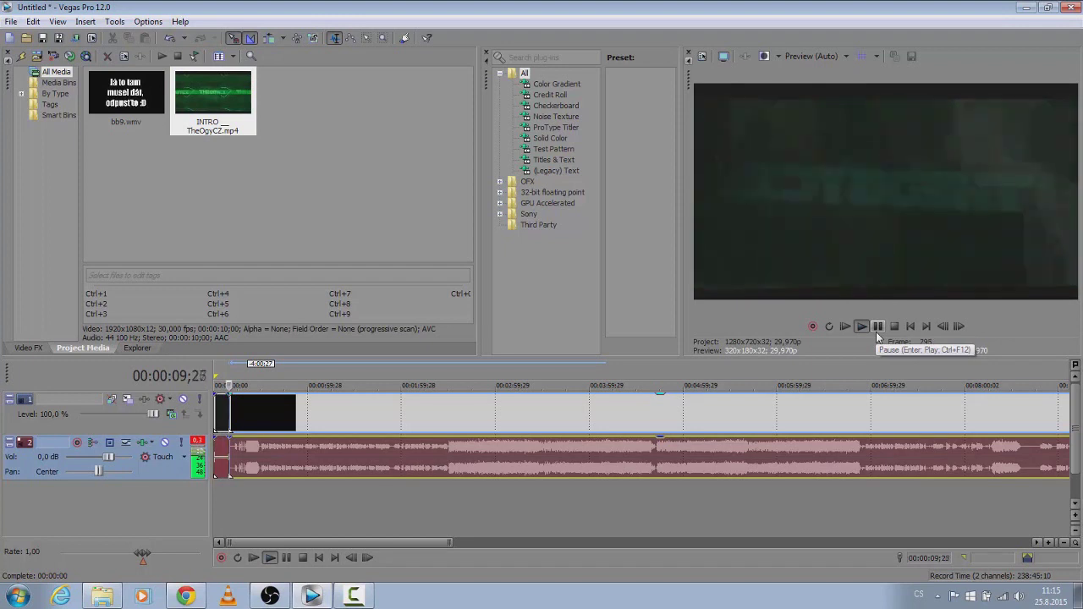
{"action": "left_click", "coordinate": [877, 333]}
{"action": "left_click", "coordinate": [877, 329]}
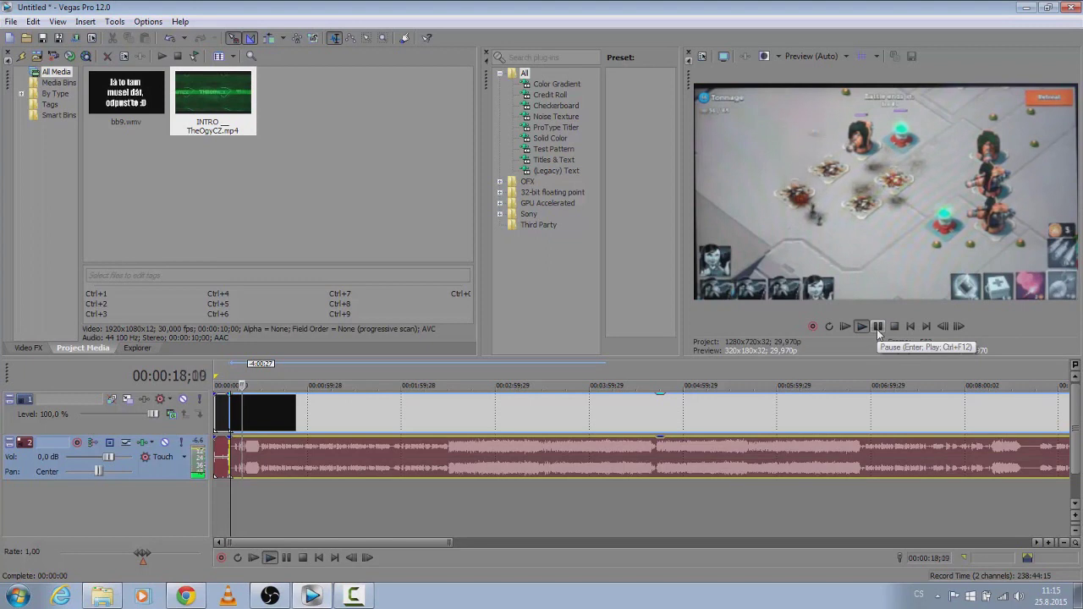
{"action": "left_click", "coordinate": [878, 327]}
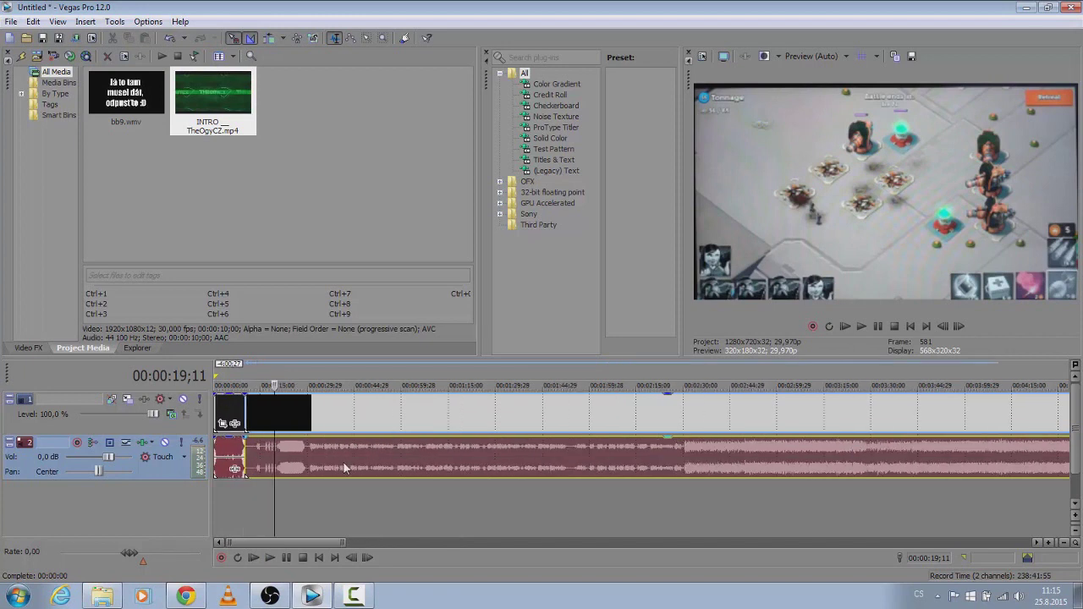
Overlap the start of the bb9.wmv clip with the intro's end for a crossfade of about 2;19, and preview it.
{"action": "scroll", "coordinate": [345, 468], "scroll_direction": "up", "scroll_amount": 5}
{"action": "scroll", "coordinate": [338, 467], "scroll_direction": "down", "scroll_amount": 1}
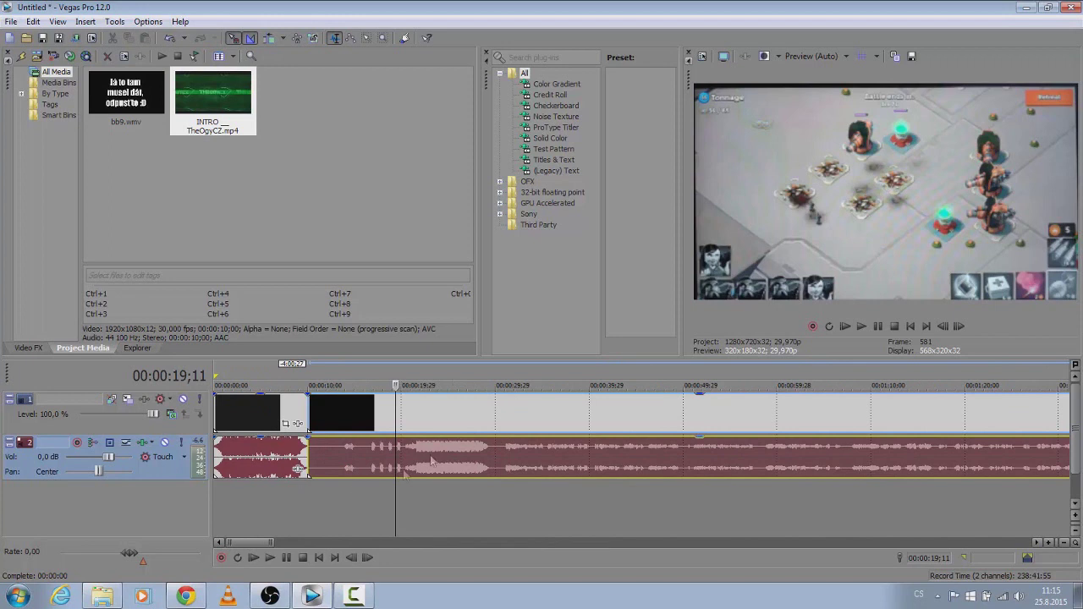
{"action": "right_click", "coordinate": [159, 505]}
{"action": "left_click", "coordinate": [282, 488]}
{"action": "mouse_move", "coordinate": [280, 494]}
{"action": "left_mouse_down"}
{"action": "mouse_move", "coordinate": [214, 495]}
{"action": "mouse_move", "coordinate": [326, 494]}
{"action": "mouse_move", "coordinate": [280, 494]}
{"action": "left_mouse_up"}
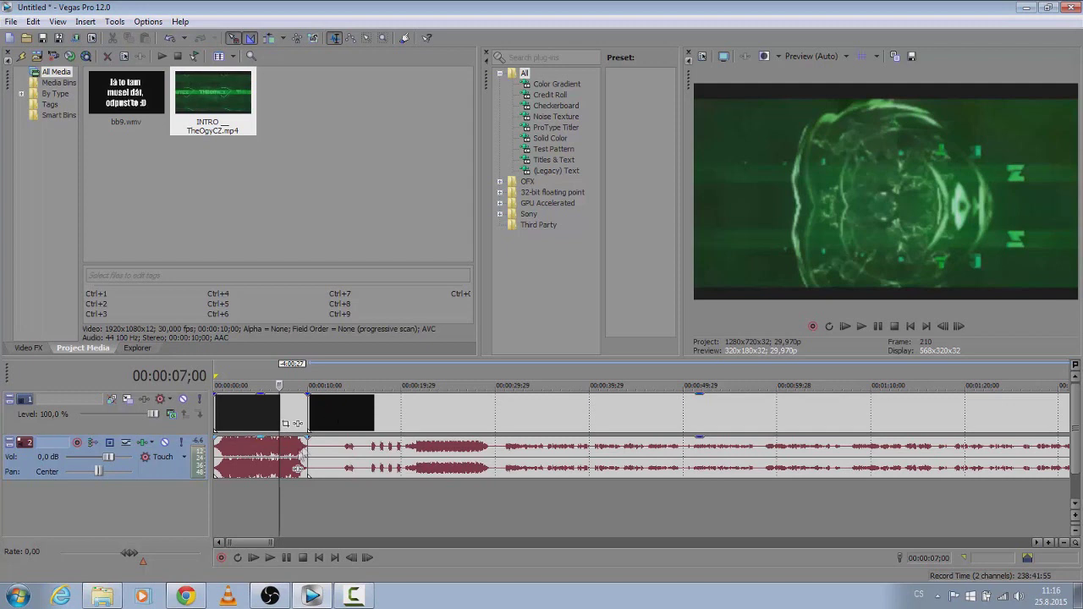
{"action": "key", "text": "space"}
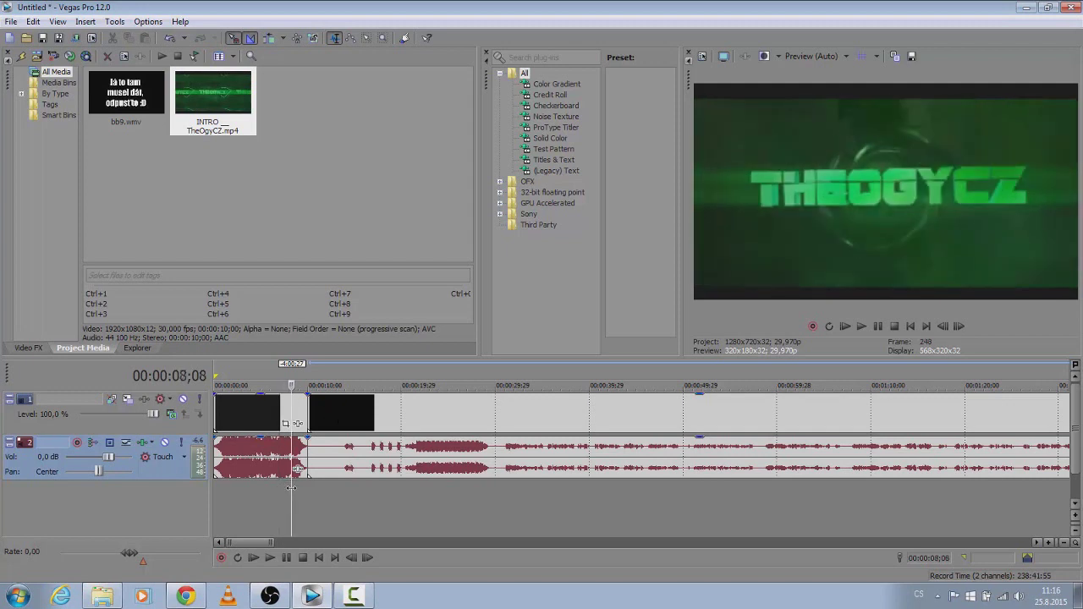
{"action": "left_click_drag", "start_coordinate": [348, 462], "coordinate": [282, 478]}
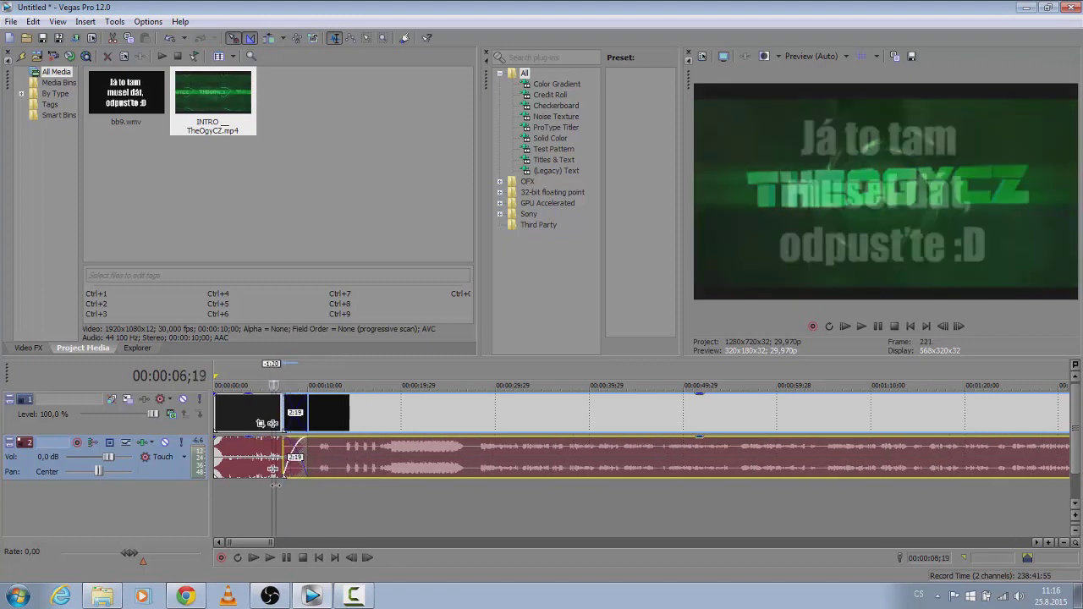
{"action": "left_click", "coordinate": [878, 329]}
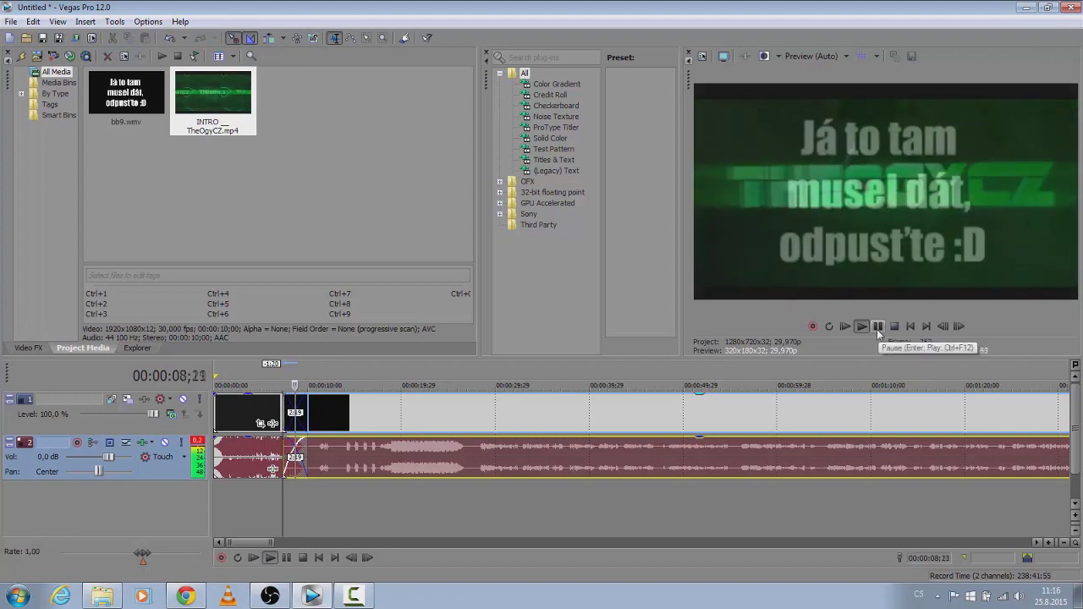
{"action": "left_click", "coordinate": [878, 330]}
Separate the bb9.wmv clip from the intro with a gap of about 0;26 and play across the gap.
{"action": "left_click_drag", "start_coordinate": [430, 440], "coordinate": [383, 451]}
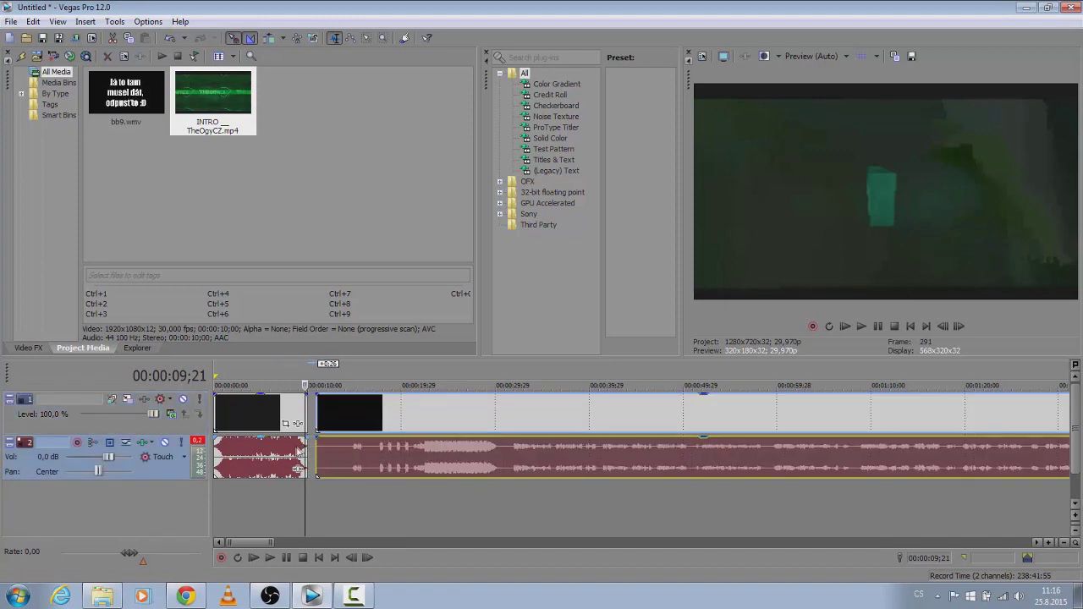
{"action": "left_click_drag", "start_coordinate": [302, 508], "coordinate": [283, 497]}
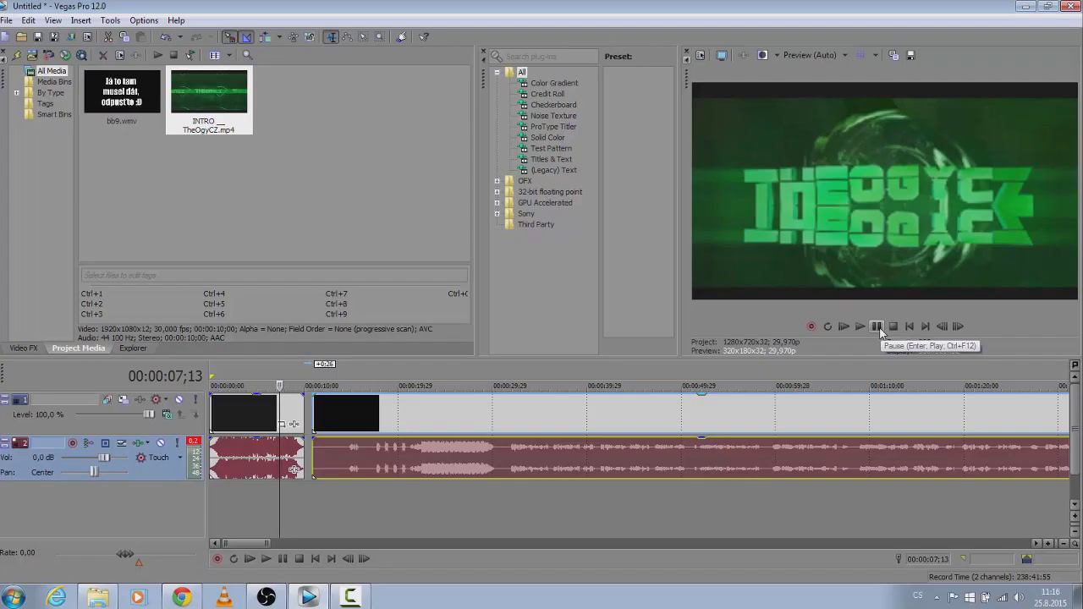
{"action": "left_click", "coordinate": [878, 328]}
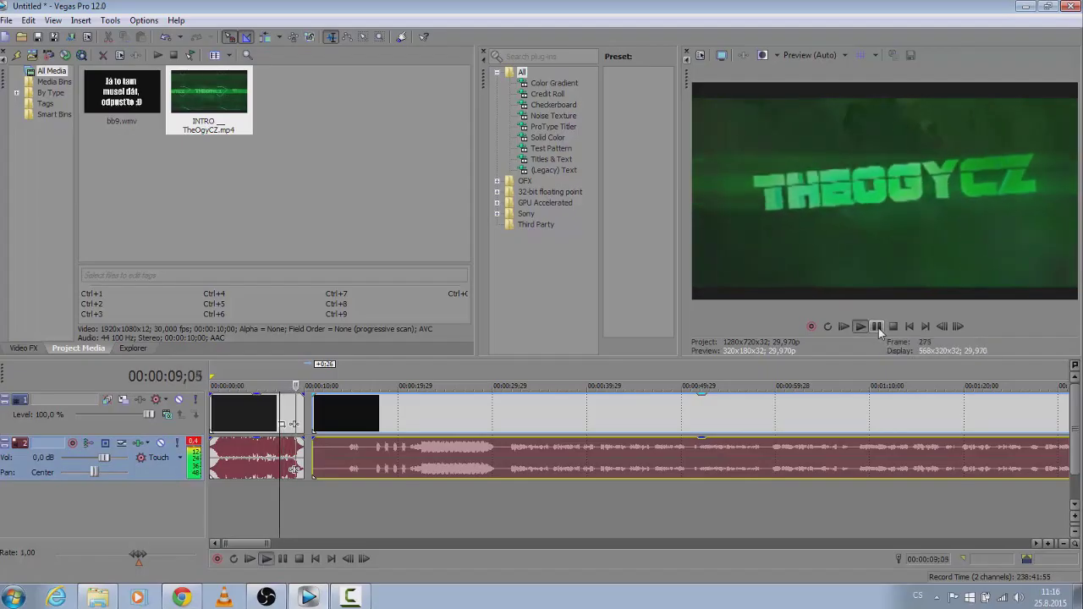
{"action": "left_click", "coordinate": [878, 328]}
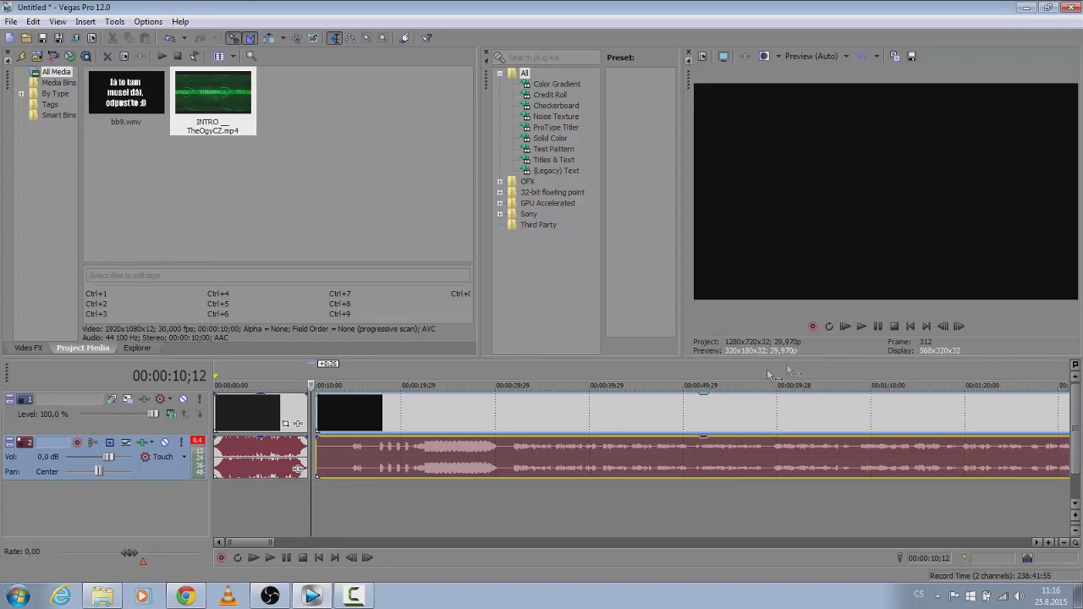
Add a fade-in of about 4;16 to the intro's audio.
{"action": "left_click_drag", "start_coordinate": [310, 486], "coordinate": [214, 473]}
{"action": "key", "text": "space"}
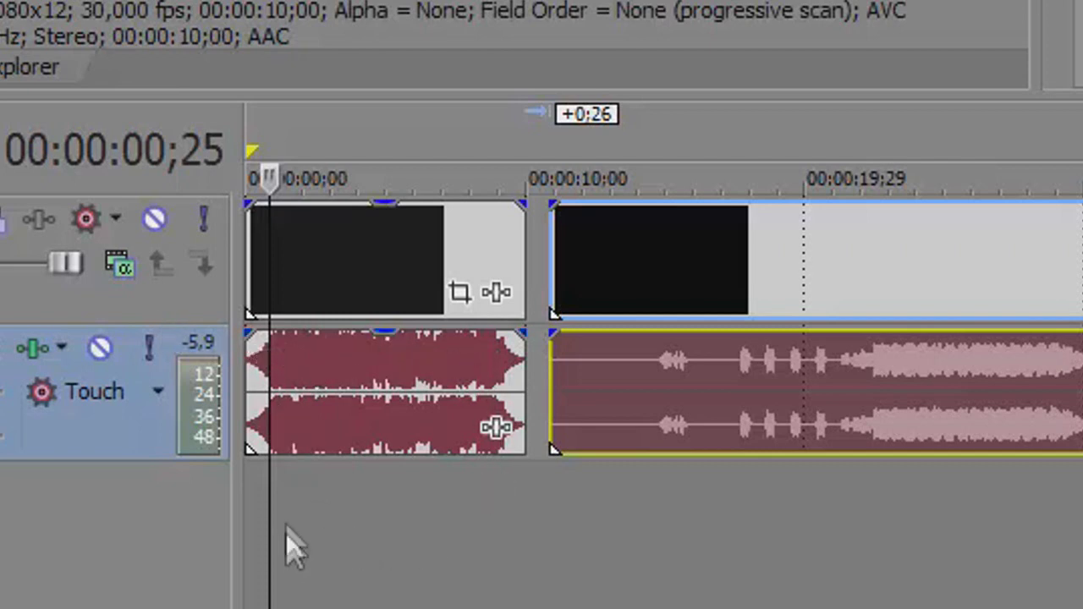
{"action": "left_click_drag", "start_coordinate": [268, 534], "coordinate": [370, 527]}
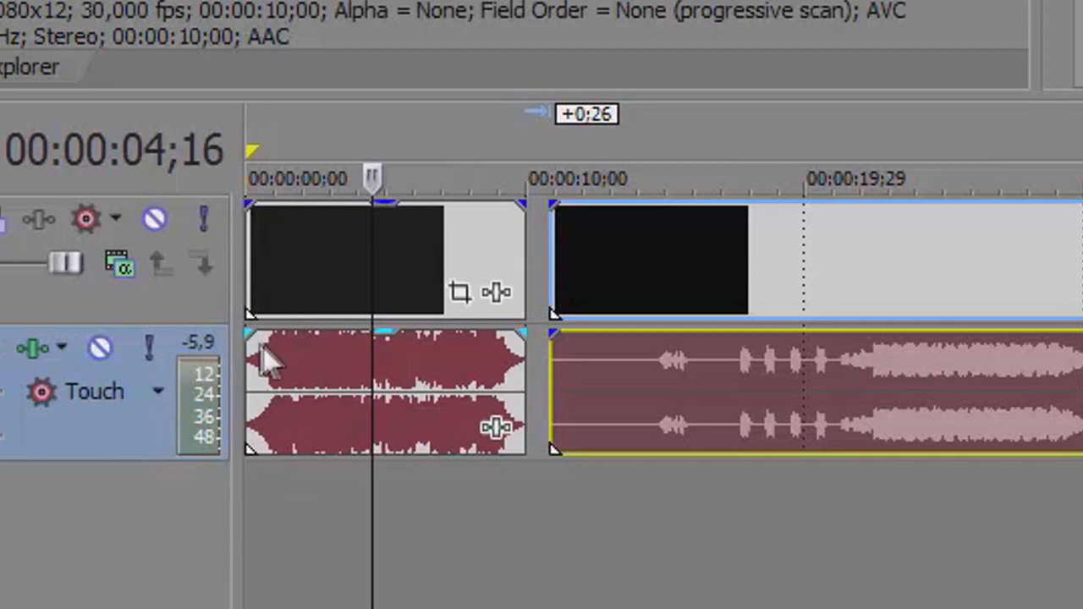
{"action": "left_click_drag", "start_coordinate": [246, 325], "coordinate": [375, 402]}
Play the intro from the beginning to hear the audio fade-in, raising the system volume to 80.
{"action": "left_click_drag", "start_coordinate": [374, 504], "coordinate": [249, 484]}
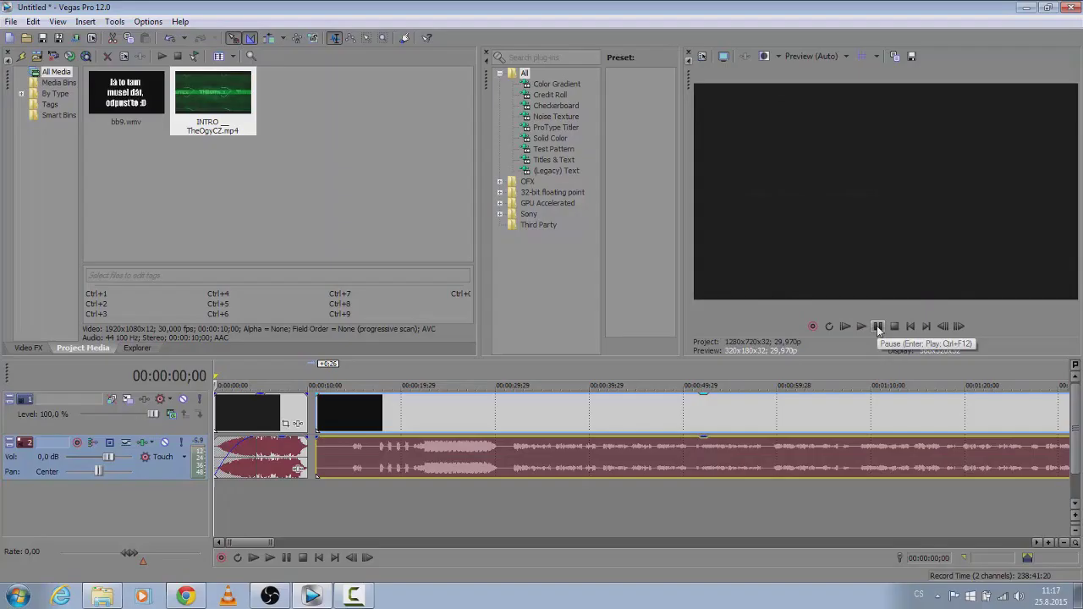
{"action": "left_click", "coordinate": [862, 325]}
{"action": "left_click", "coordinate": [1018, 596]}
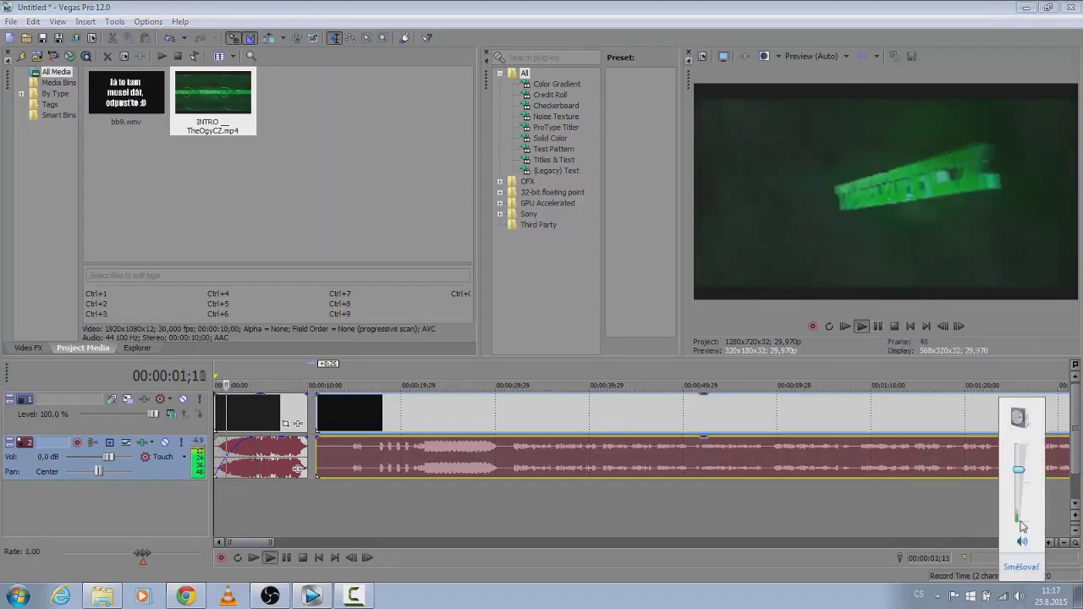
{"action": "left_click_drag", "start_coordinate": [1020, 478], "coordinate": [1019, 471]}
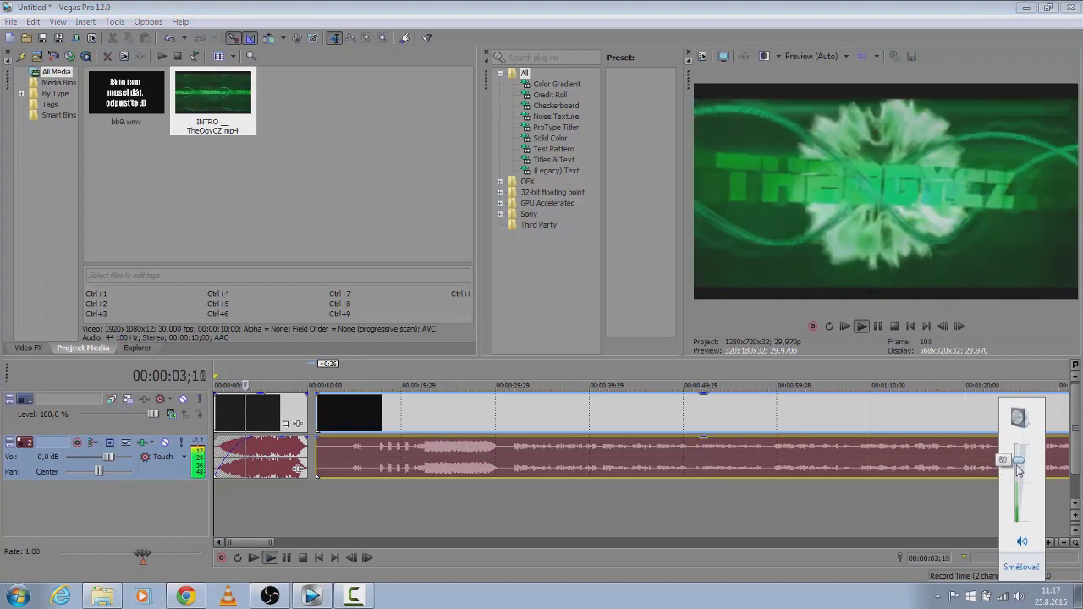
{"action": "left_click", "coordinate": [877, 326]}
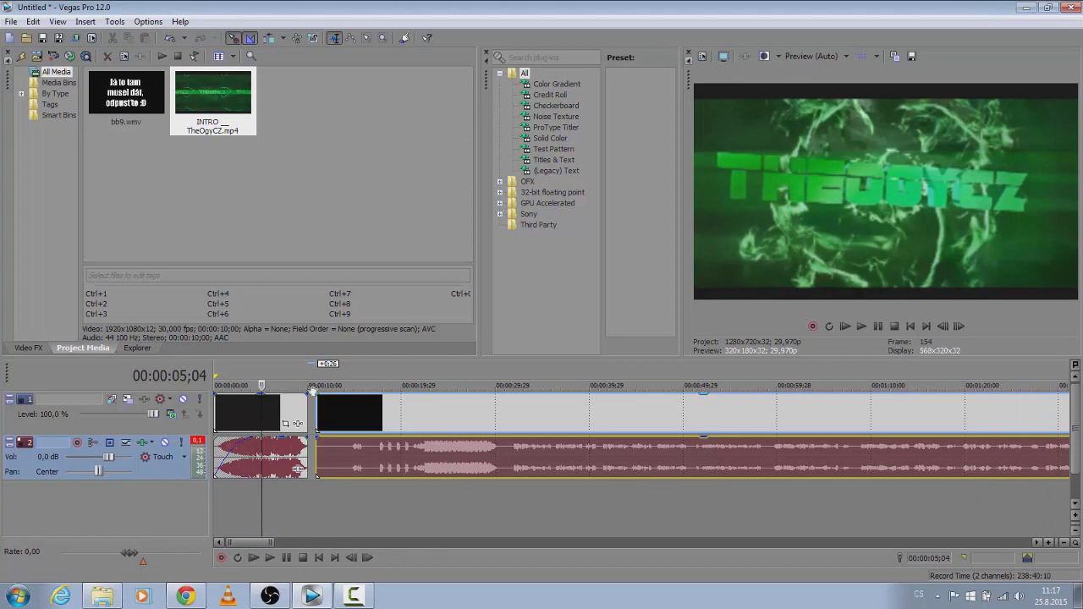
Add a fade-out to the intro's video from about 5;04 to its end and preview it.
{"action": "left_click_drag", "start_coordinate": [309, 394], "coordinate": [262, 385]}
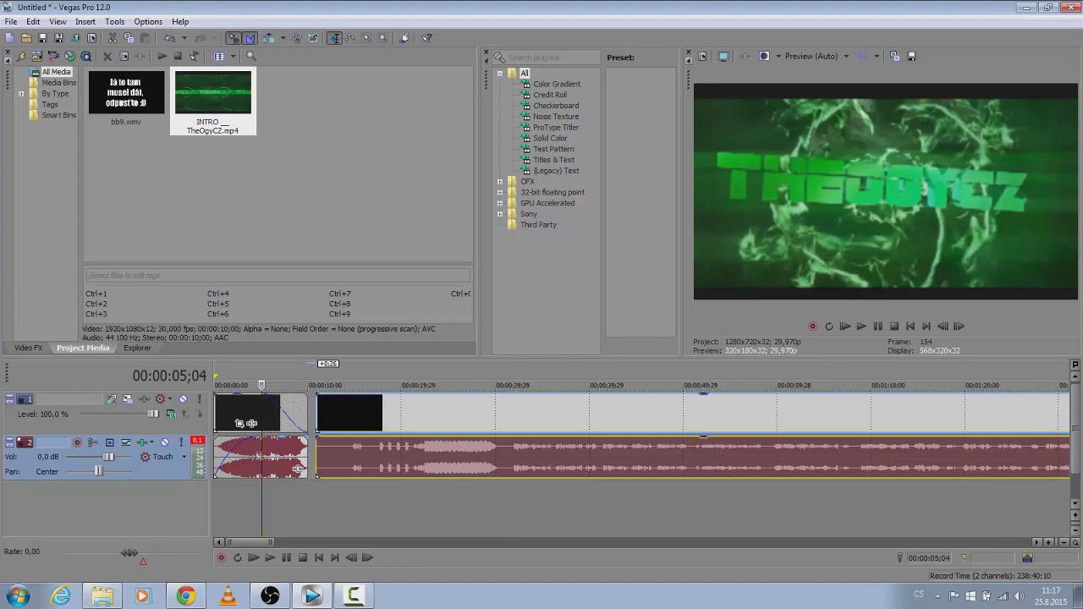
{"action": "left_click", "coordinate": [246, 499]}
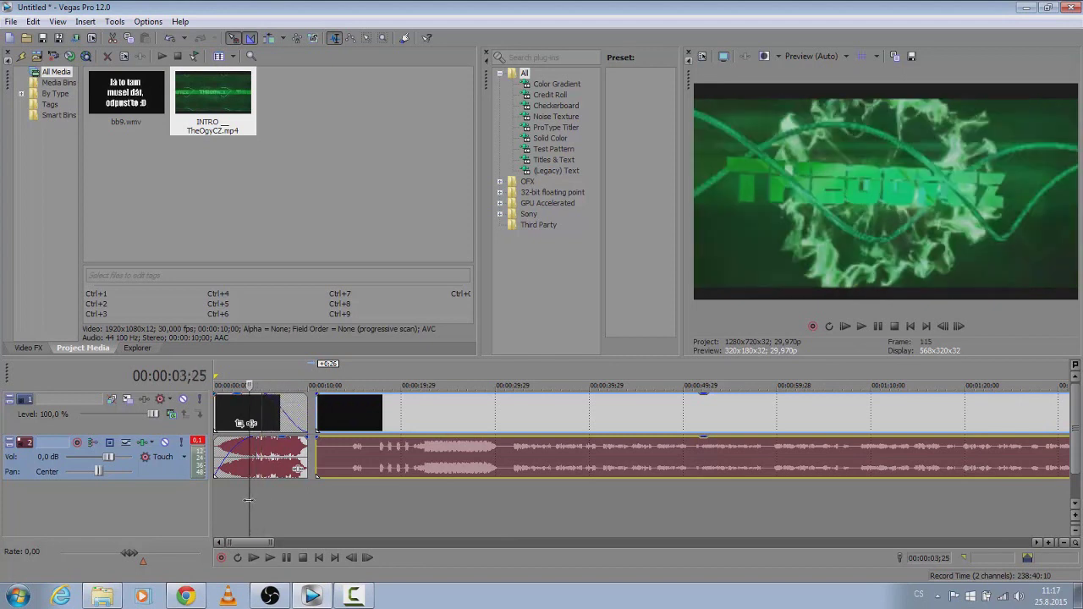
{"action": "left_click", "coordinate": [879, 328]}
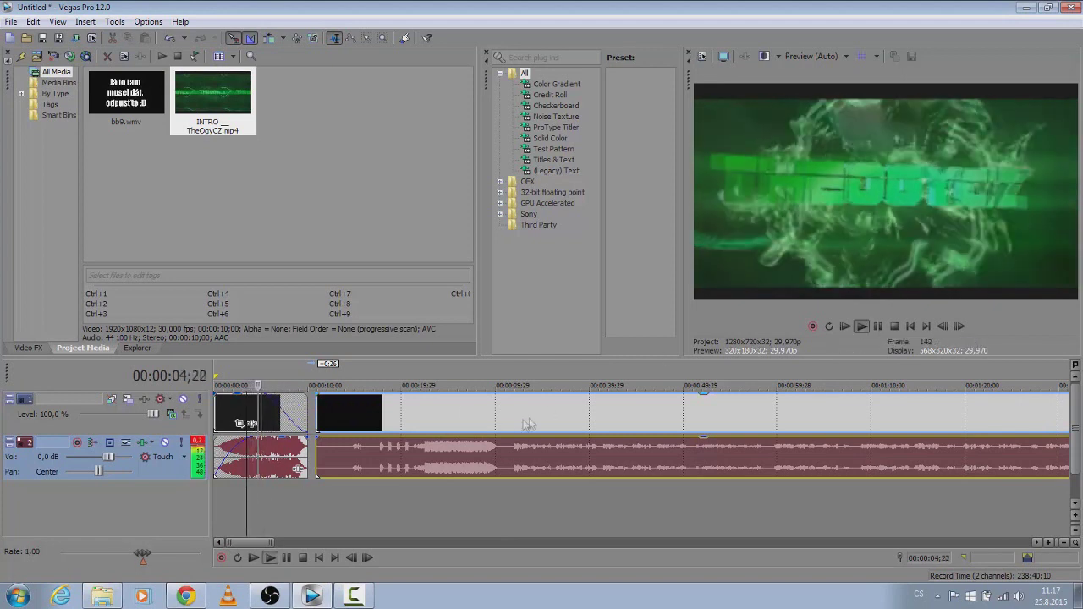
{"action": "left_click", "coordinate": [878, 326]}
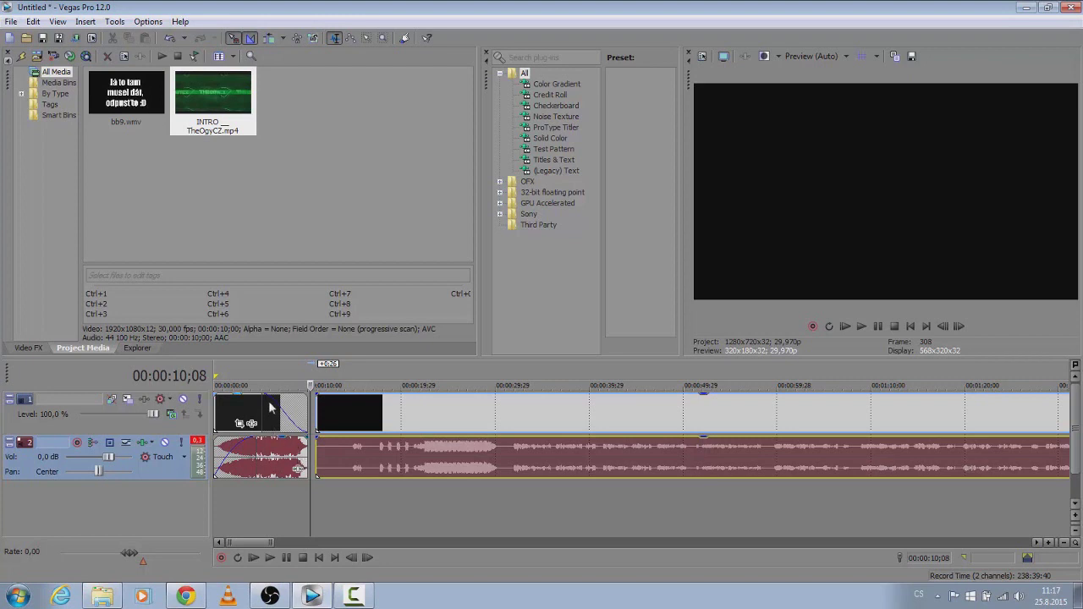
Remove the intro's video fade-out and audio fade-in.
{"action": "left_click_drag", "start_coordinate": [263, 400], "coordinate": [308, 399]}
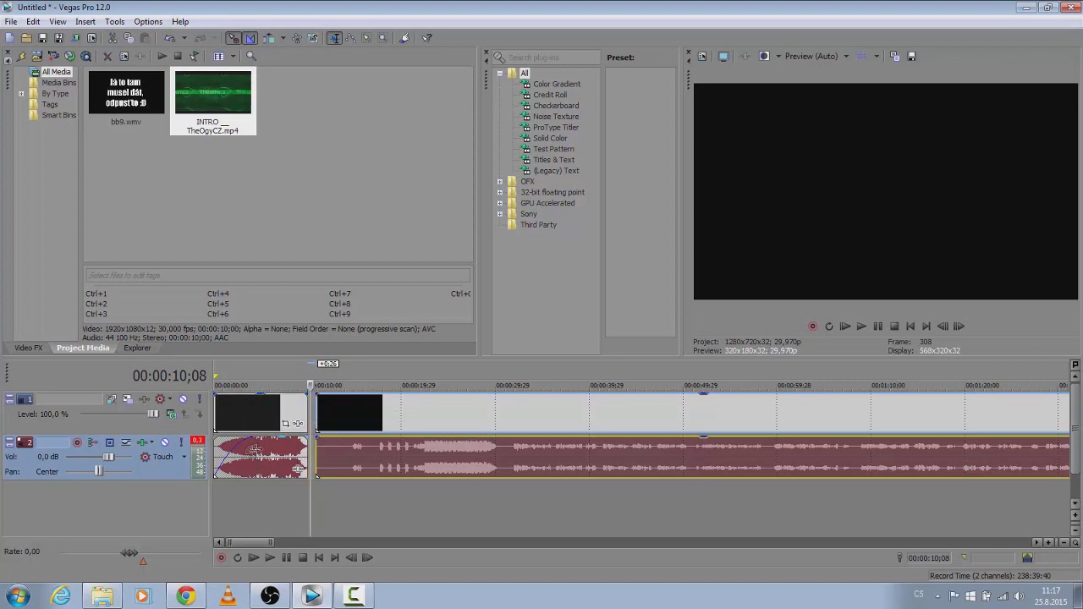
{"action": "left_click_drag", "start_coordinate": [255, 442], "coordinate": [215, 442]}
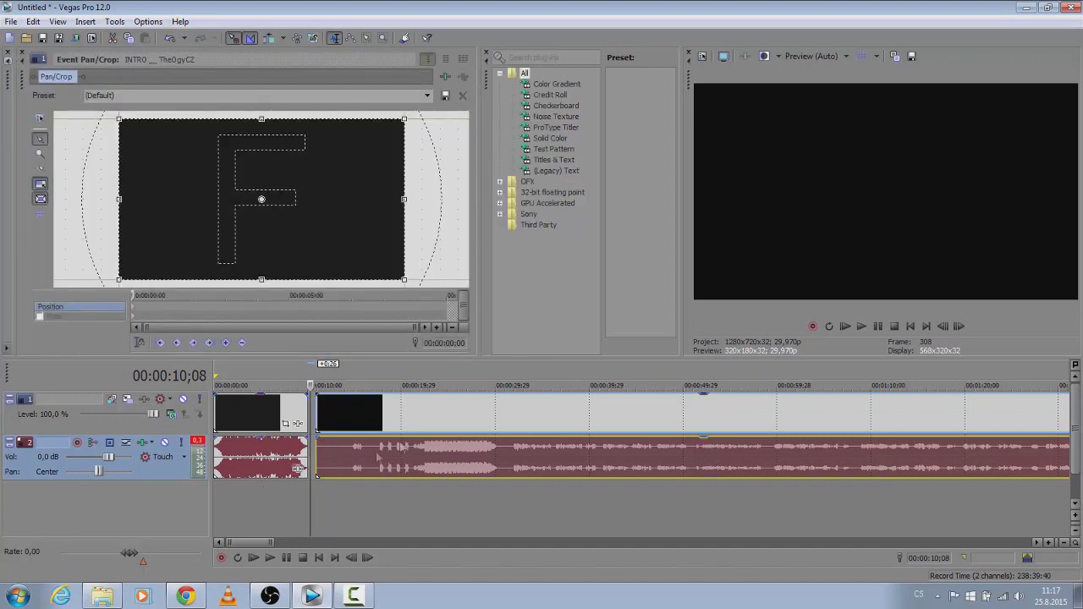
View the intro's Event Pan/Crop settings, play the intro from about 7 seconds, and close the settings.
{"action": "left_click", "coordinate": [282, 495]}
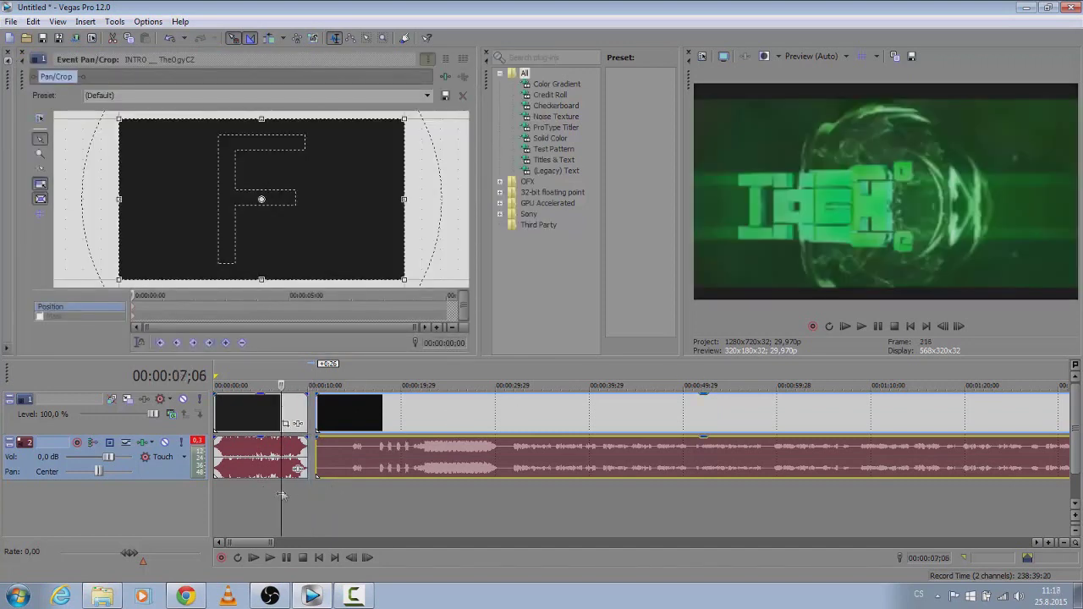
{"action": "left_click", "coordinate": [877, 326]}
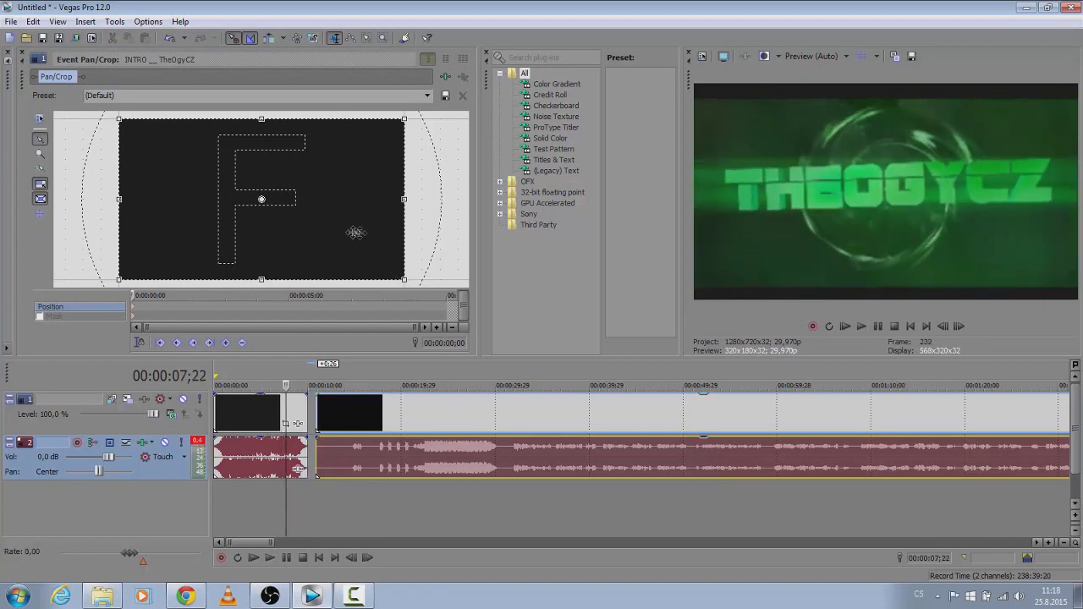
{"action": "left_click", "coordinate": [22, 55]}
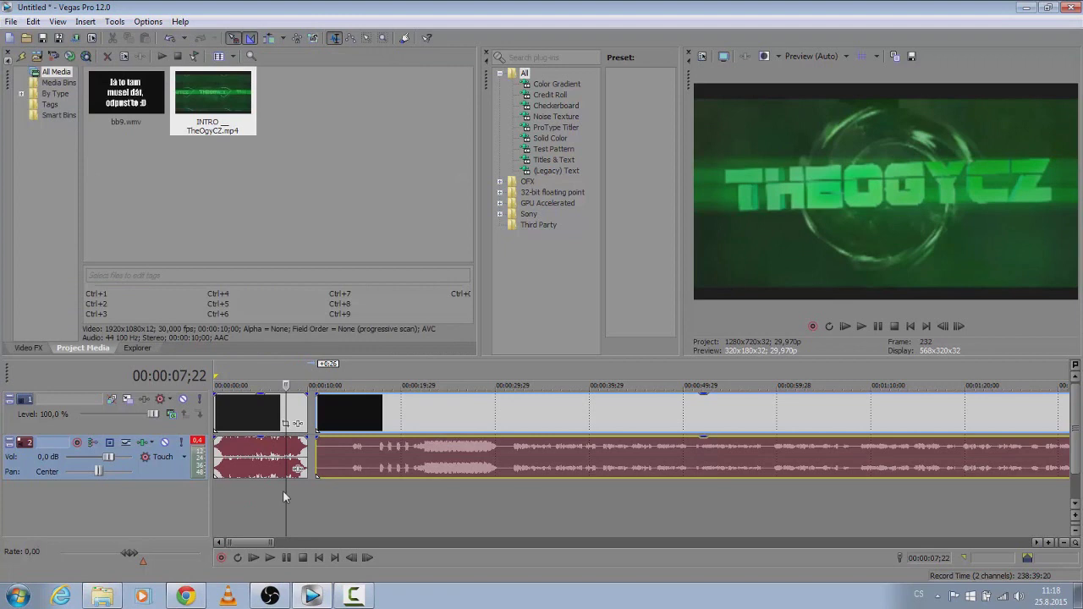
Split the intro's video and audio at 00:00:03;07.
{"action": "left_click", "coordinate": [273, 491]}
{"action": "left_click", "coordinate": [291, 491]}
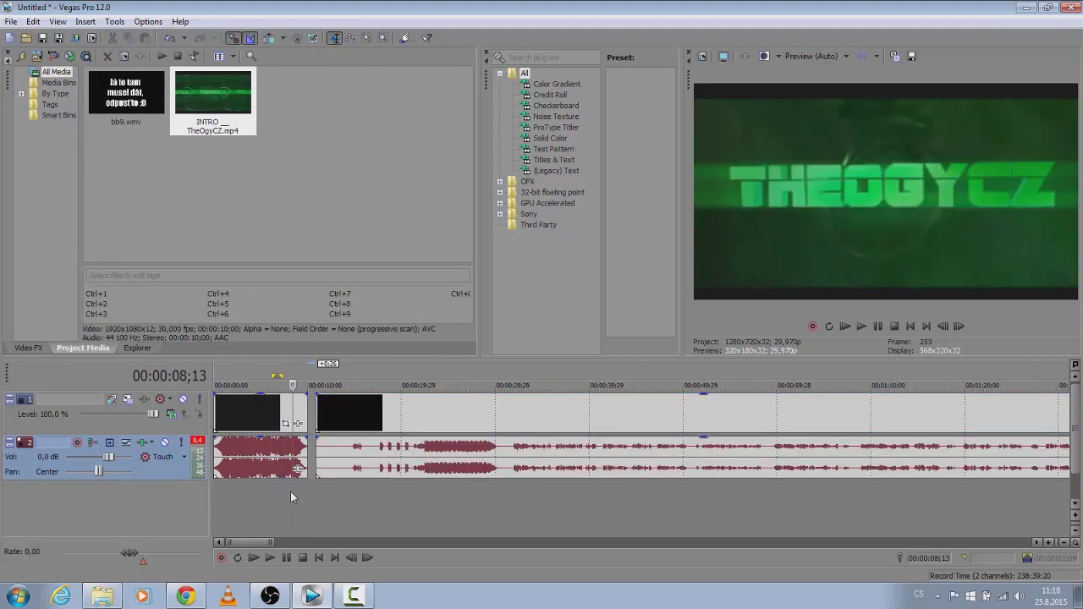
{"action": "left_click", "coordinate": [288, 491]}
{"action": "left_click_drag", "start_coordinate": [289, 491], "coordinate": [244, 482]}
{"action": "key", "text": "s"}
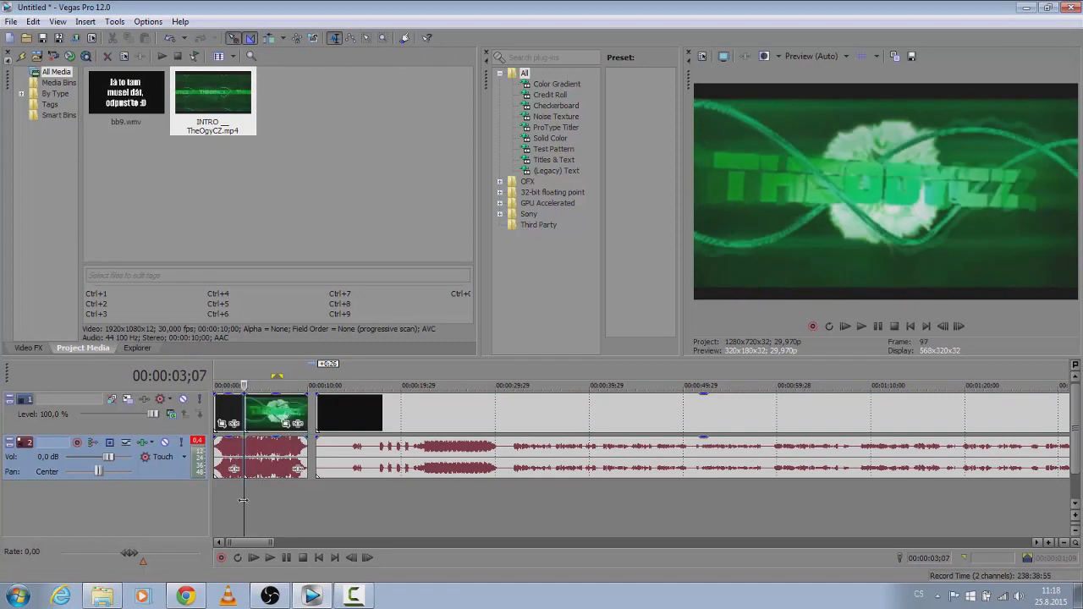
Crop the intro section after the split to about half the frame size, centred, and preview it from 00:00:04;18.
{"action": "left_click_drag", "start_coordinate": [243, 500], "coordinate": [256, 499]}
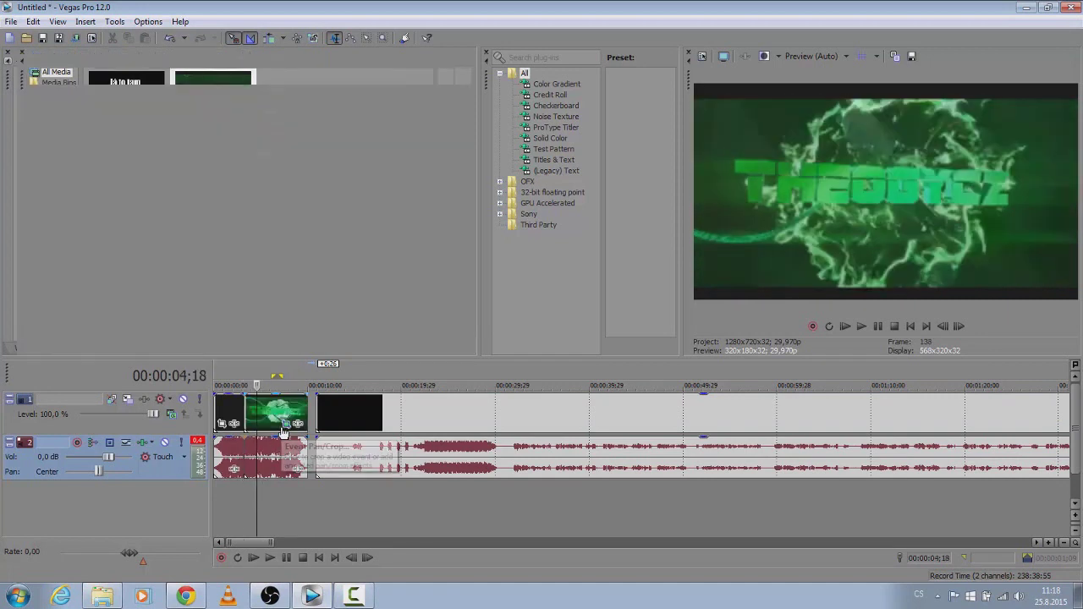
{"action": "left_click", "coordinate": [288, 424]}
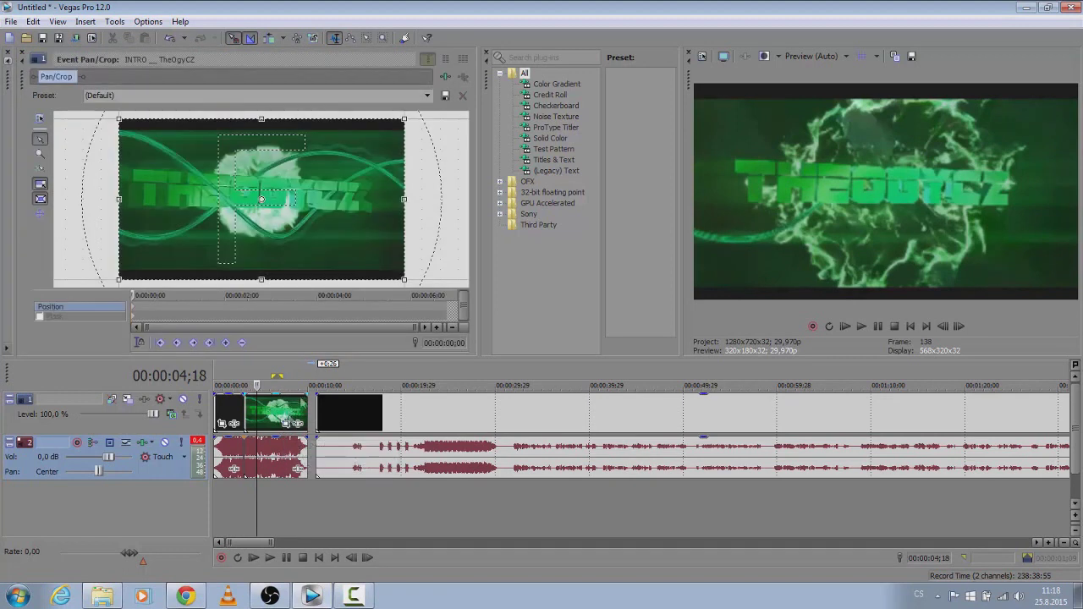
{"action": "left_click_drag", "start_coordinate": [401, 278], "coordinate": [329, 252]}
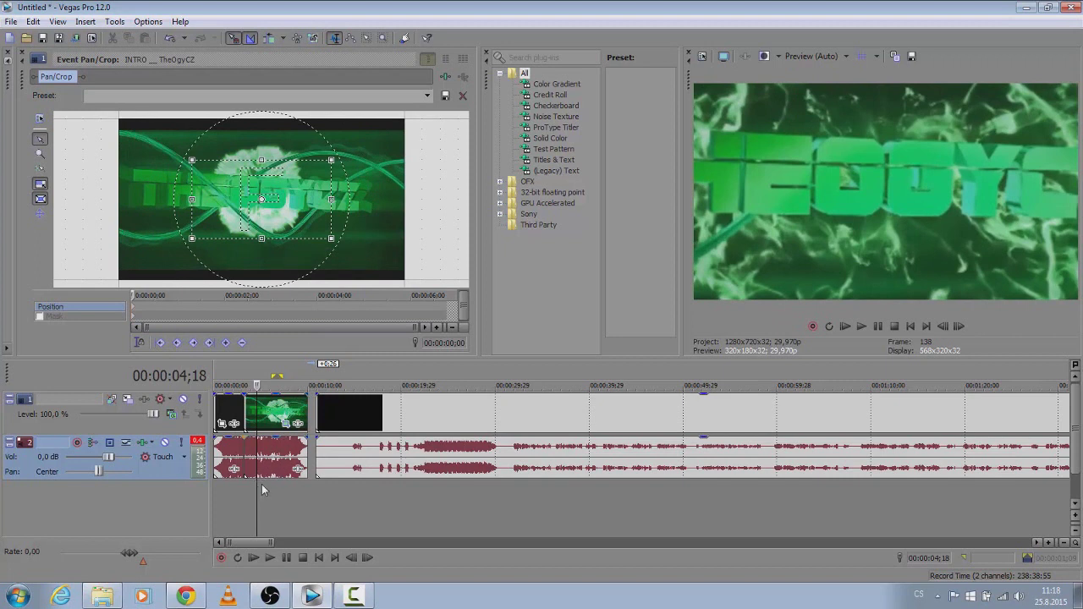
{"action": "key", "text": "space"}
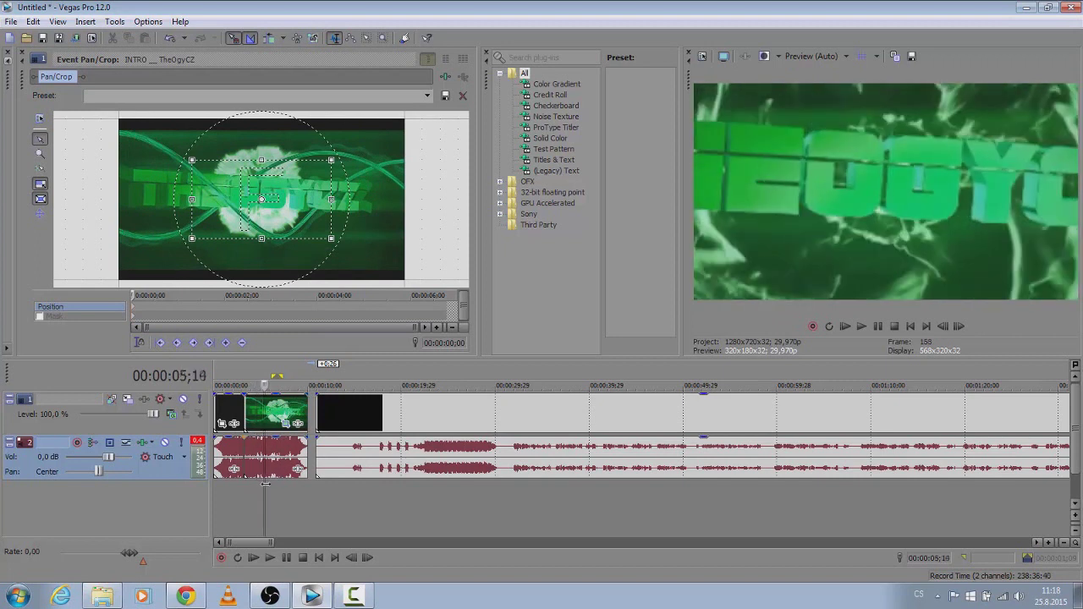
Split the cropped intro section at 00:00:05;29 and check the last piece's Event Pan/Crop framing.
{"action": "left_click", "coordinate": [270, 481]}
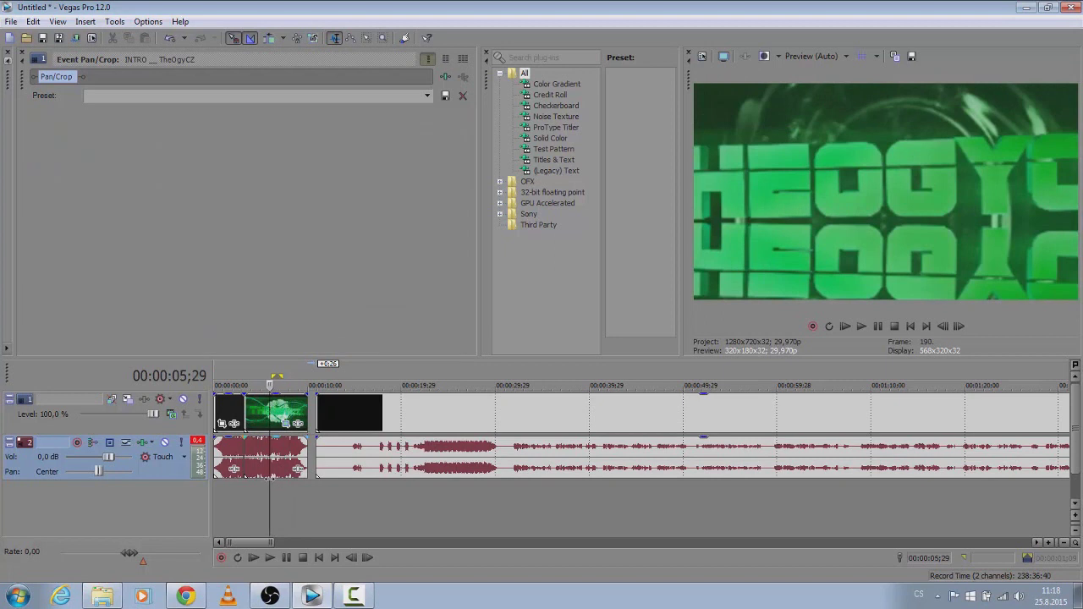
{"action": "left_click", "coordinate": [288, 414]}
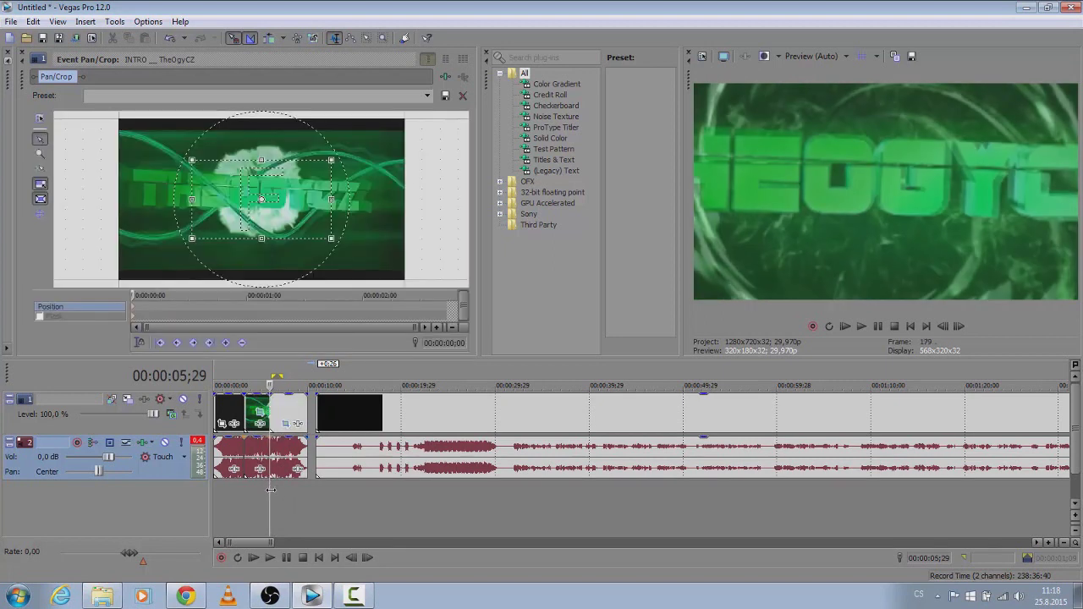
{"action": "left_click", "coordinate": [274, 432]}
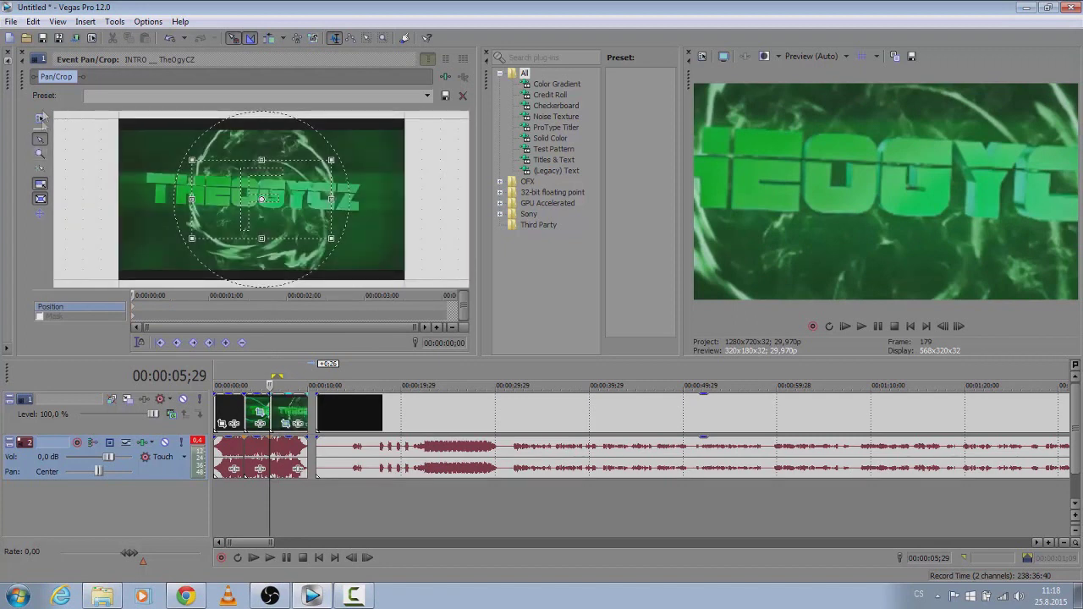
{"action": "left_click", "coordinate": [23, 54]}
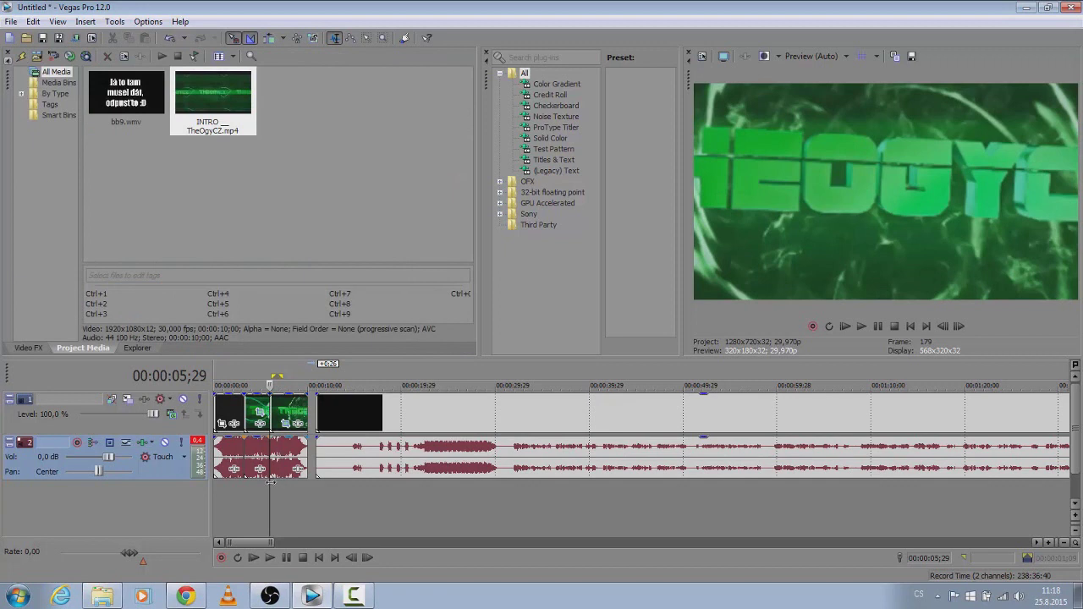
Play the intro from 00:00:02;07 through the cropped pieces to check the zoom.
{"action": "left_click_drag", "start_coordinate": [238, 487], "coordinate": [236, 486]}
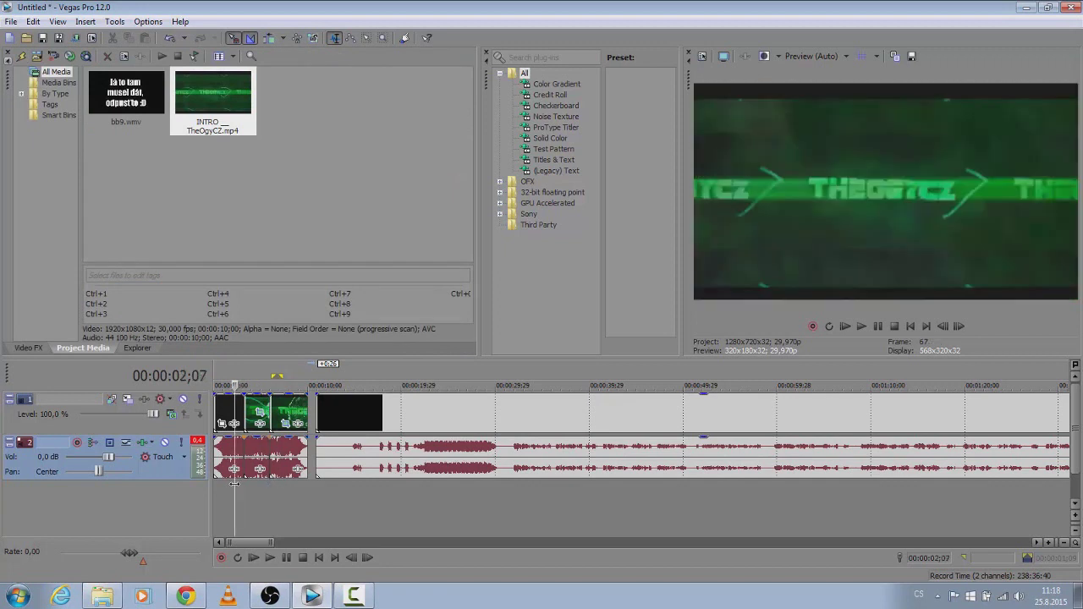
{"action": "left_click", "coordinate": [879, 329]}
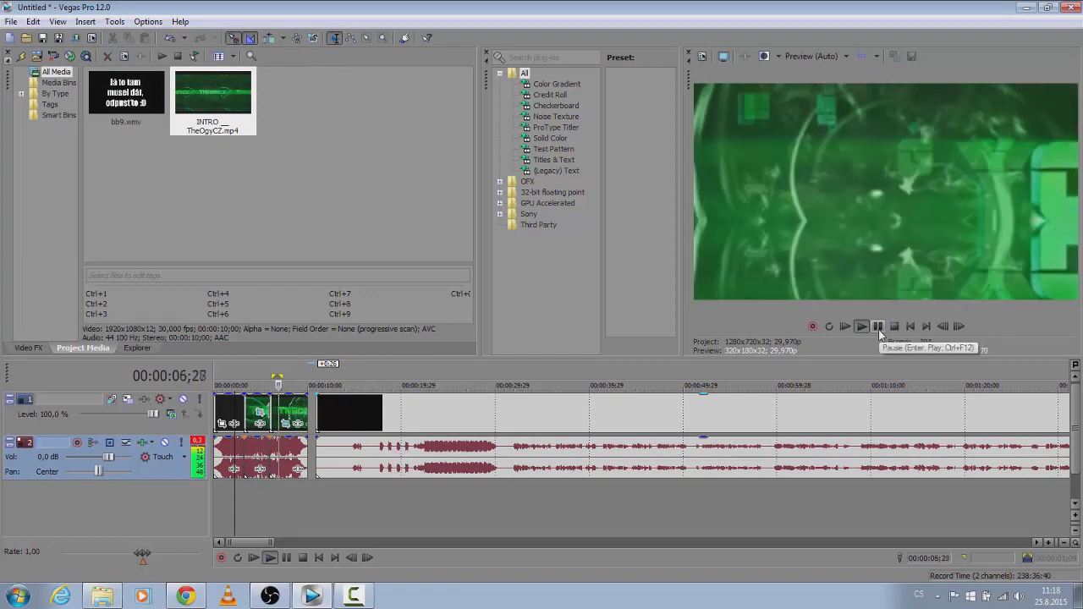
{"action": "left_click", "coordinate": [877, 328]}
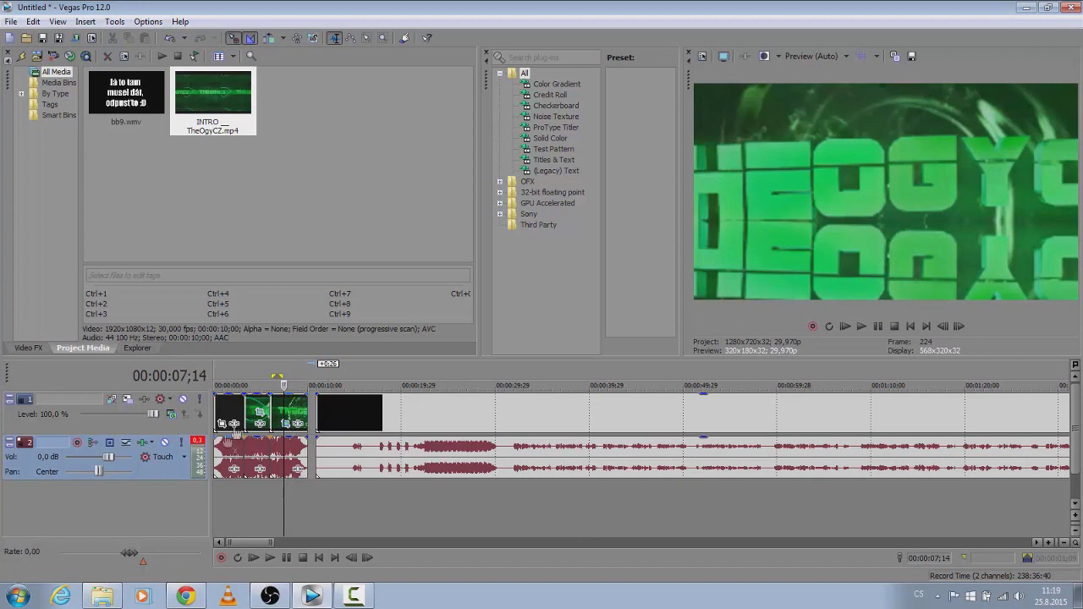
Add a video fade-in about 3 seconds long at the start of the bb9 clip and preview it.
{"action": "left_click_drag", "start_coordinate": [278, 502], "coordinate": [298, 497]}
{"action": "left_click_drag", "start_coordinate": [318, 395], "coordinate": [347, 395]}
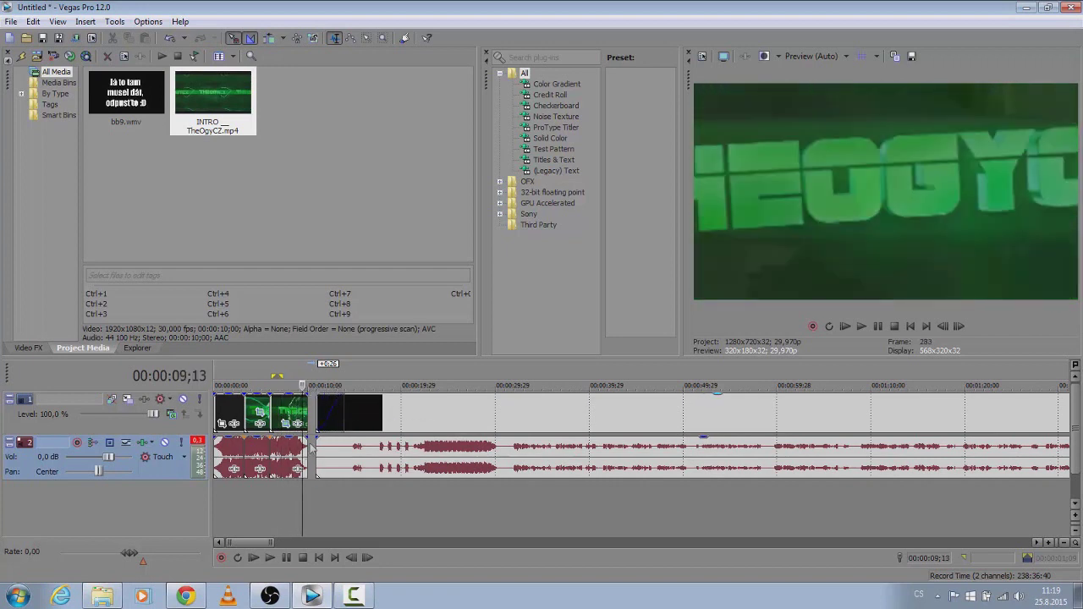
{"action": "left_click", "coordinate": [313, 490]}
{"action": "left_click", "coordinate": [873, 328]}
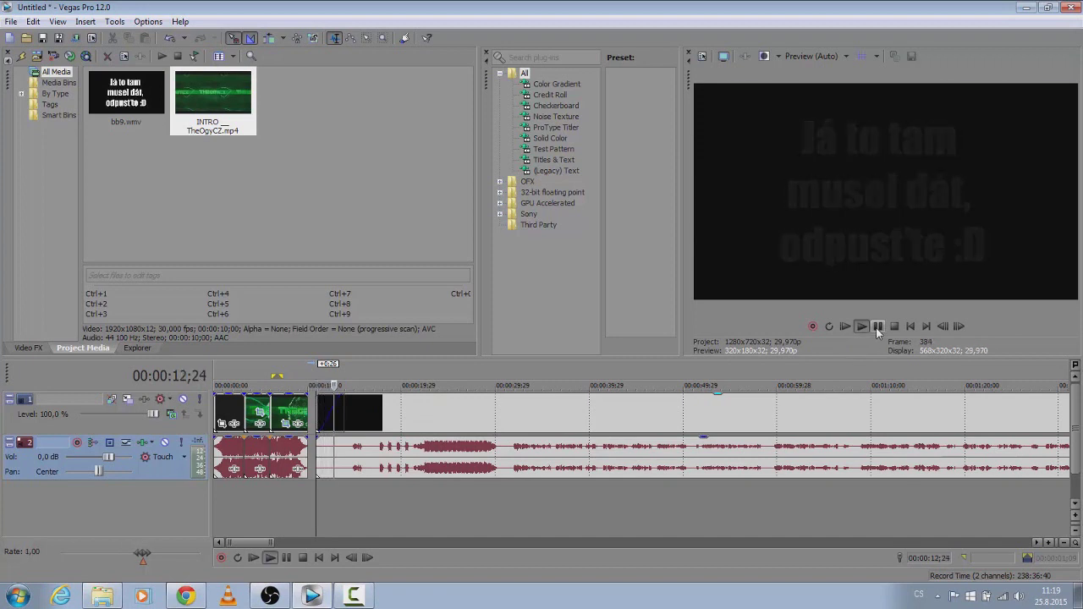
{"action": "left_click", "coordinate": [876, 326]}
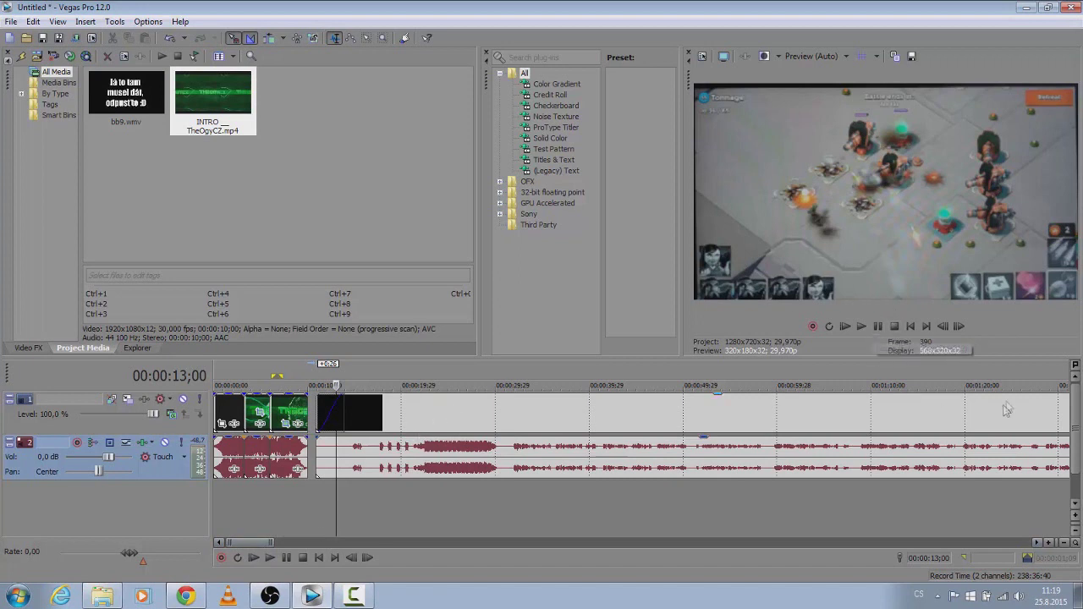
Look through the bb9 clip for its built-in intro segment, playing briefly from 00:00:29;00.
{"action": "left_click_drag", "start_coordinate": [240, 545], "coordinate": [241, 545]}
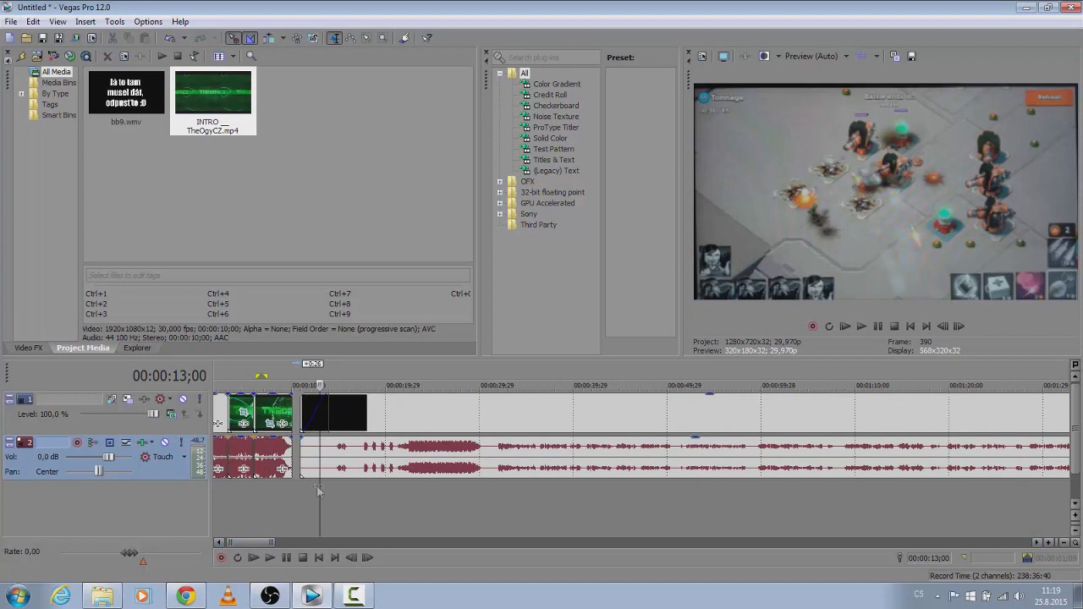
{"action": "left_click_drag", "start_coordinate": [319, 487], "coordinate": [470, 484]}
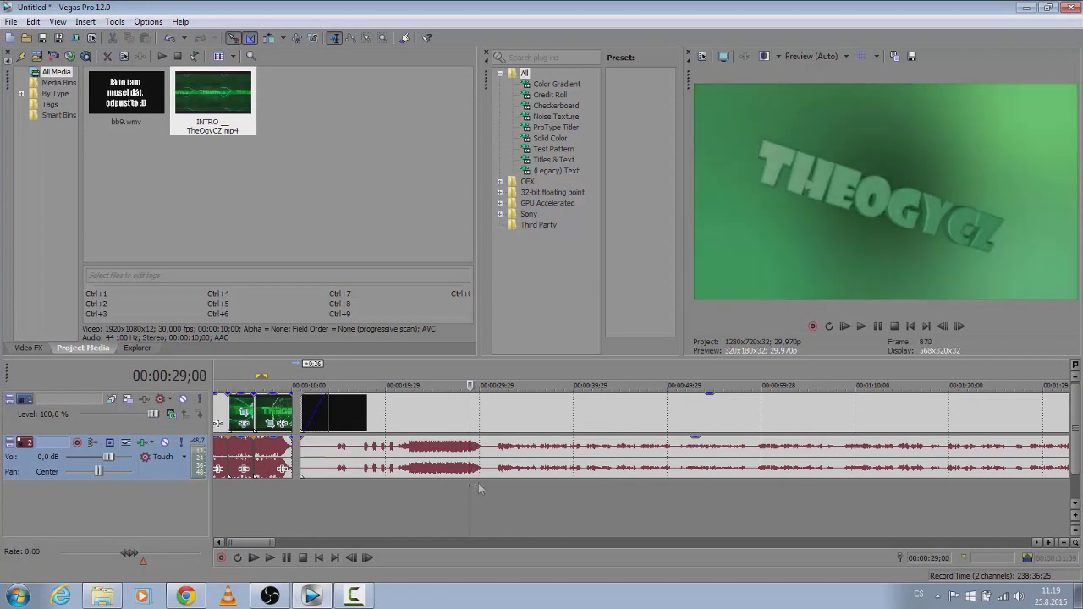
{"action": "left_click", "coordinate": [880, 325]}
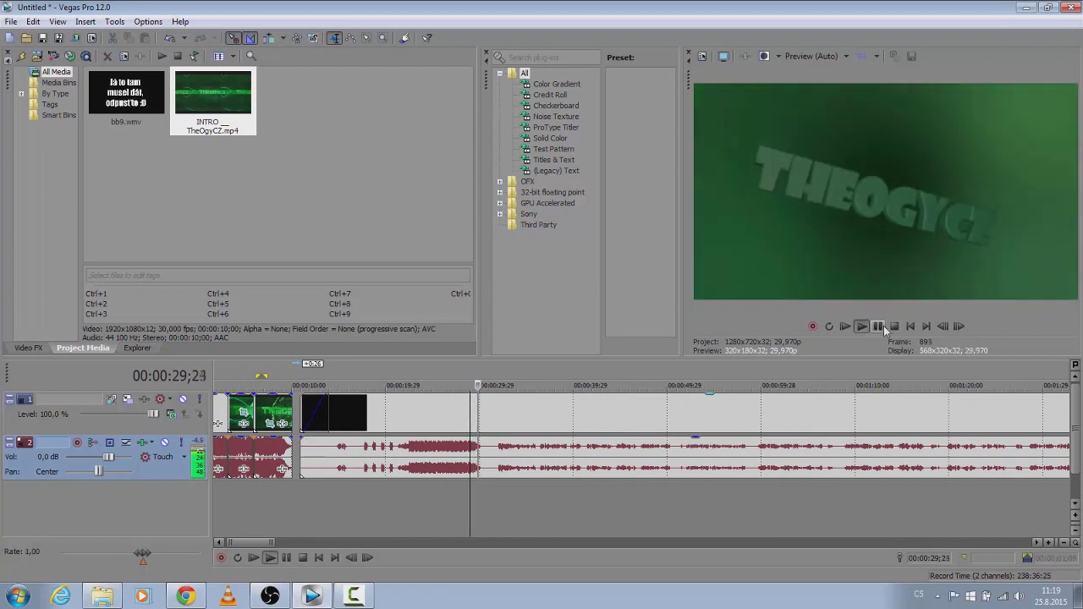
{"action": "left_click", "coordinate": [880, 326]}
{"action": "left_click_drag", "start_coordinate": [479, 490], "coordinate": [396, 488]}
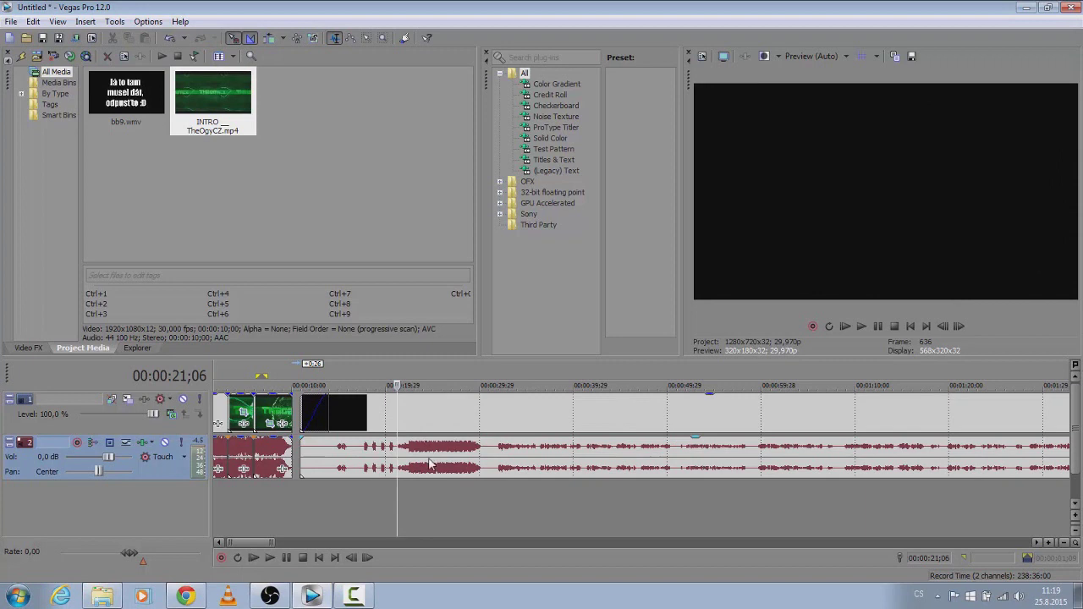
Split the bb9 clip at 00:00:21;03, just before its built-in intro segment.
{"action": "left_click", "coordinate": [432, 457]}
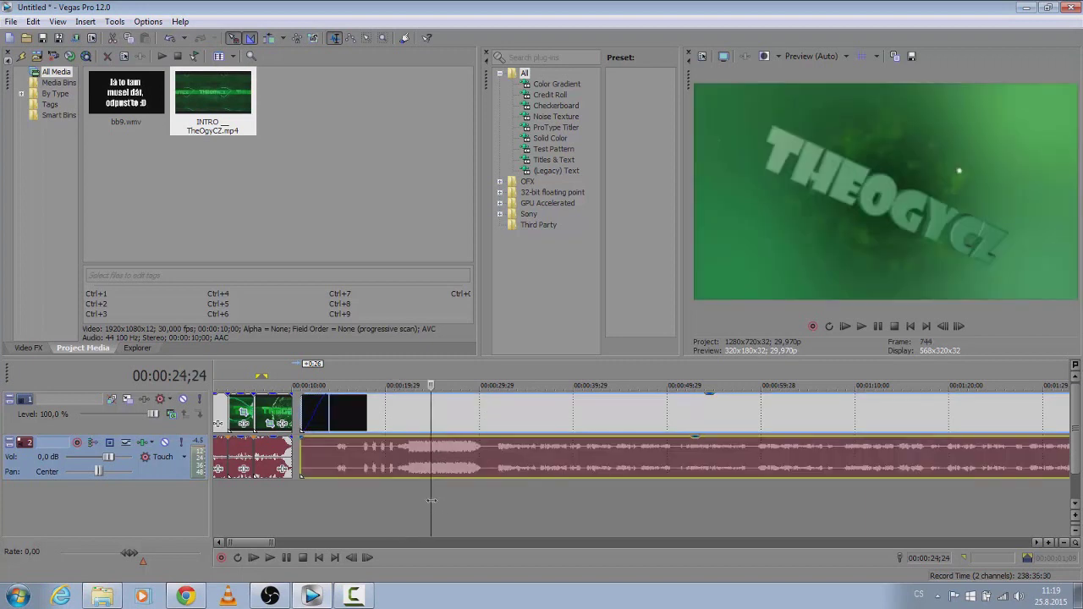
{"action": "left_click_drag", "start_coordinate": [431, 501], "coordinate": [395, 496]}
{"action": "scroll", "coordinate": [431, 463], "scroll_direction": "up", "scroll_amount": 4}
{"action": "scroll", "coordinate": [653, 468], "scroll_direction": "up", "scroll_amount": 2}
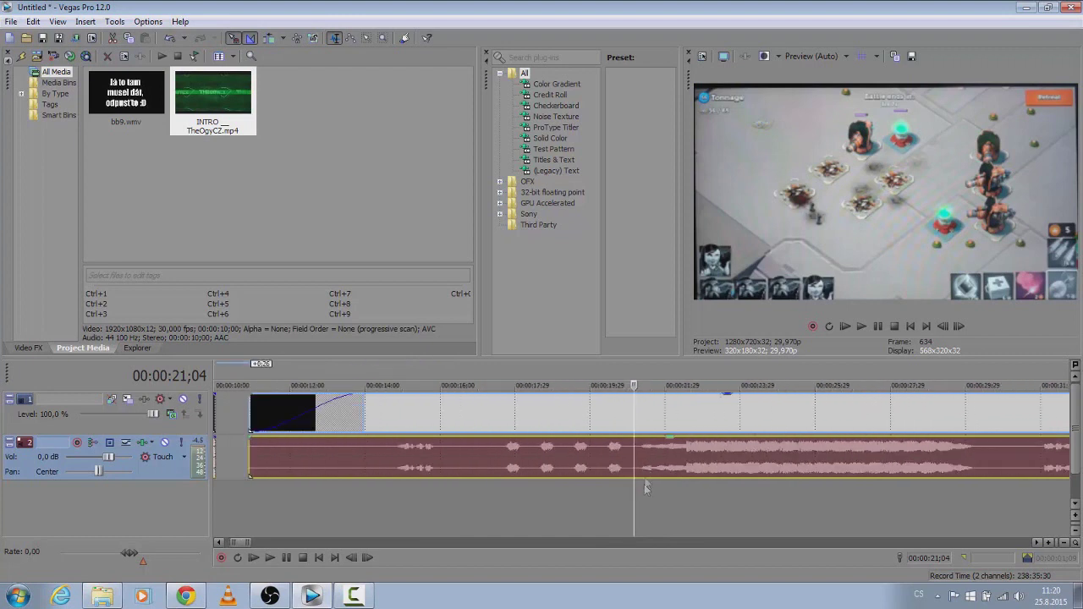
{"action": "mouse_move", "coordinate": [635, 494]}
{"action": "left_mouse_down"}
{"action": "mouse_move", "coordinate": [648, 494]}
{"action": "mouse_move", "coordinate": [631, 495]}
{"action": "left_mouse_up"}
{"action": "key", "text": "s"}
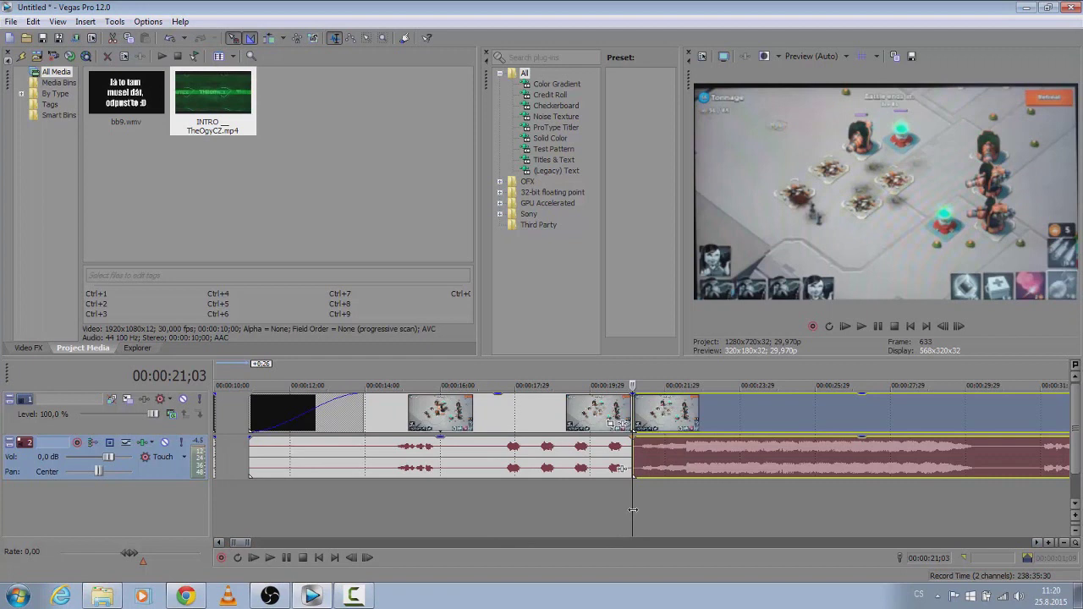
Split the bb9 clip at 00:00:30;09 and delete the built-in intro segment between the two splits.
{"action": "left_click_drag", "start_coordinate": [641, 511], "coordinate": [977, 502]}
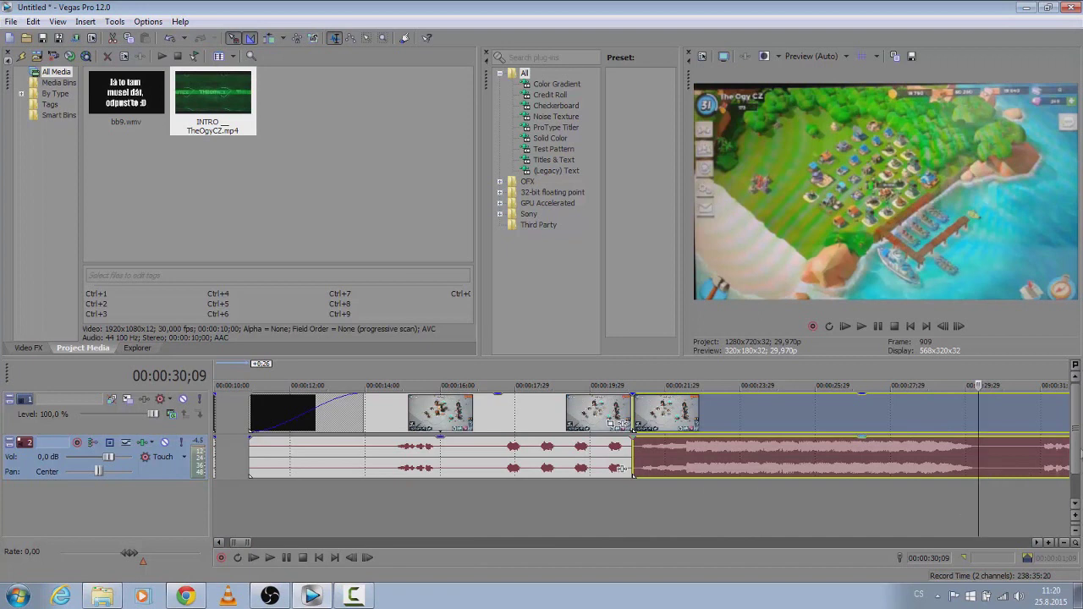
{"action": "key", "text": "s"}
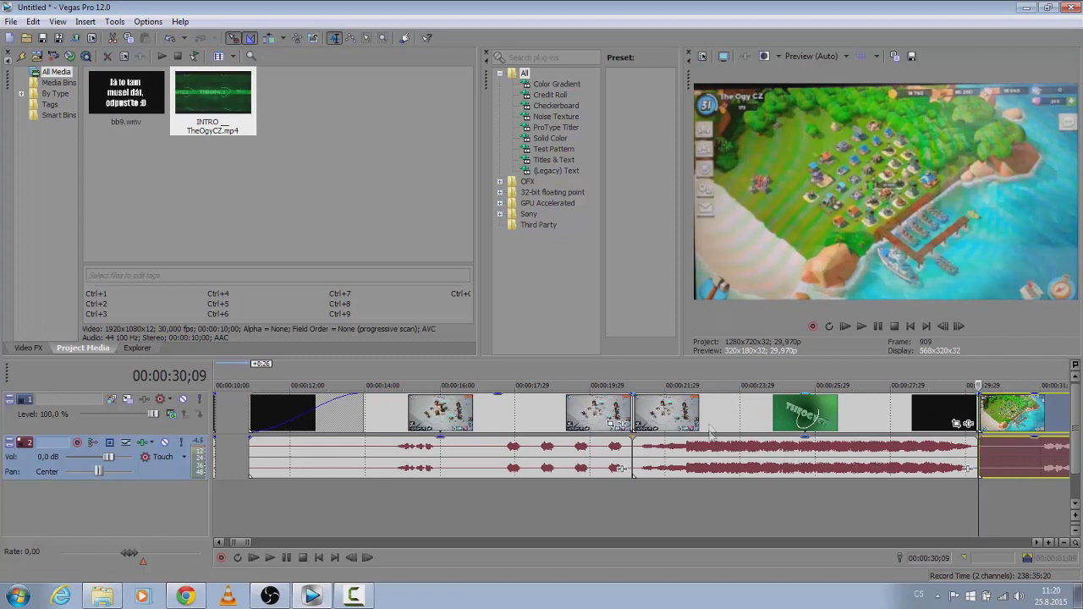
{"action": "right_click", "coordinate": [763, 444]}
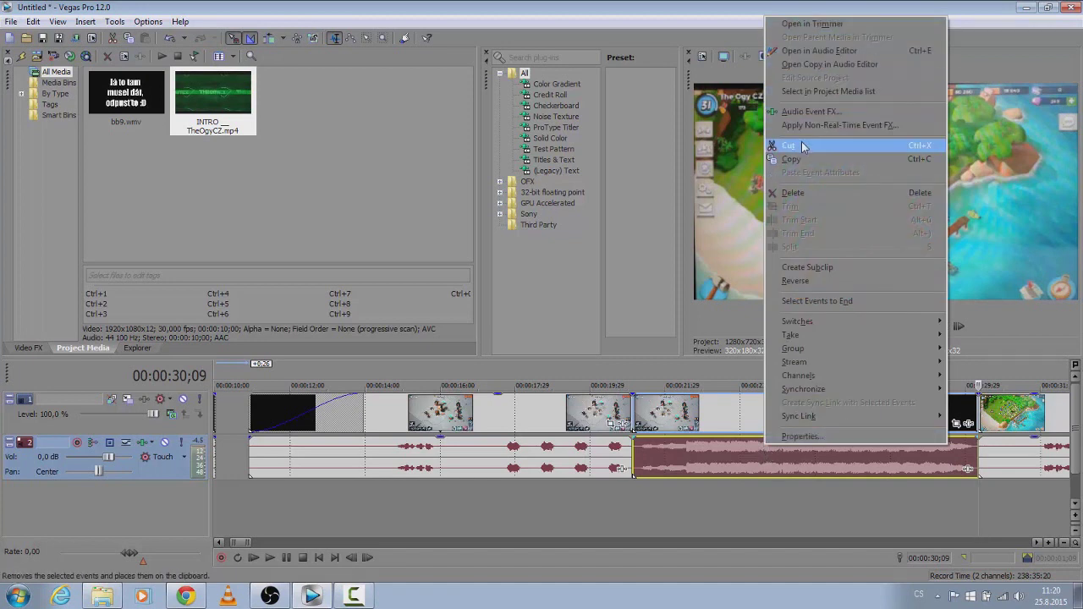
{"action": "left_click", "coordinate": [791, 194]}
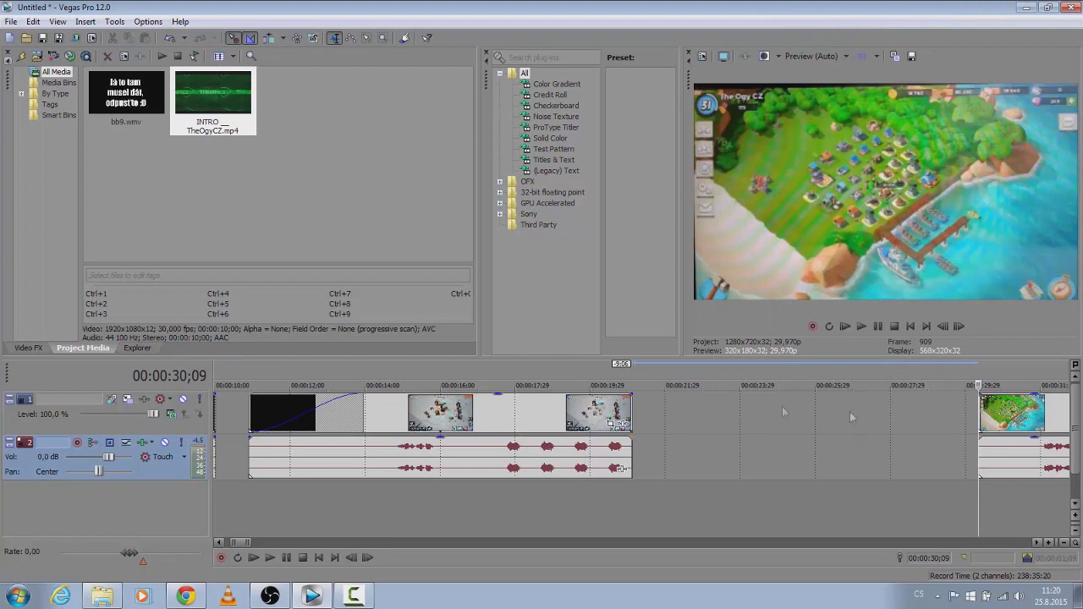
Move the remaining bb9 footage against the end of the previous piece and play across the join, checking the system volume.
{"action": "left_click_drag", "start_coordinate": [1027, 442], "coordinate": [682, 441]}
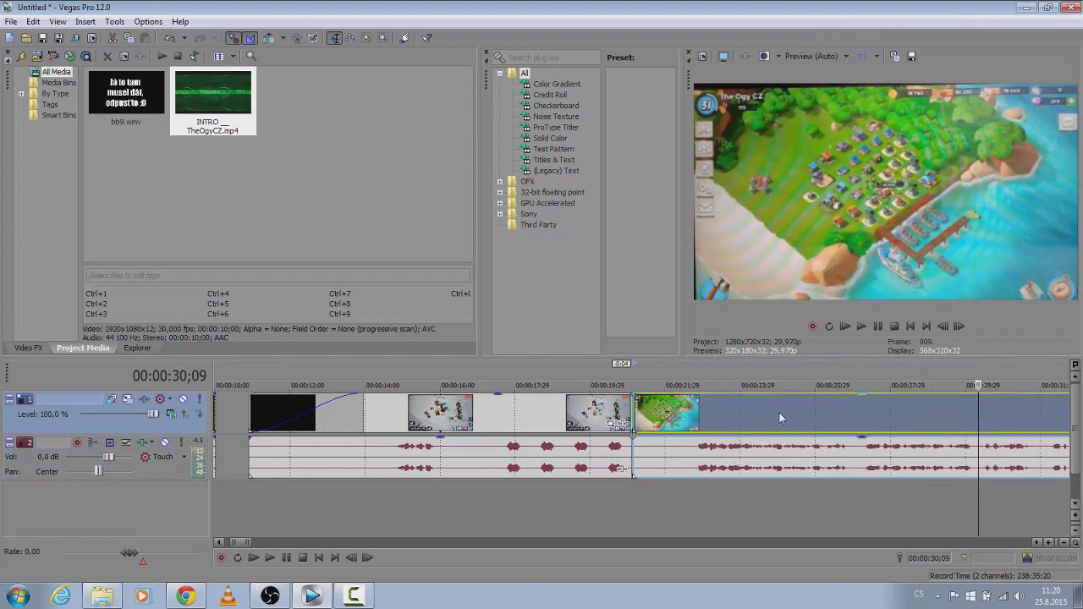
{"action": "left_click_drag", "start_coordinate": [604, 494], "coordinate": [626, 494]}
{"action": "left_click", "coordinate": [872, 328]}
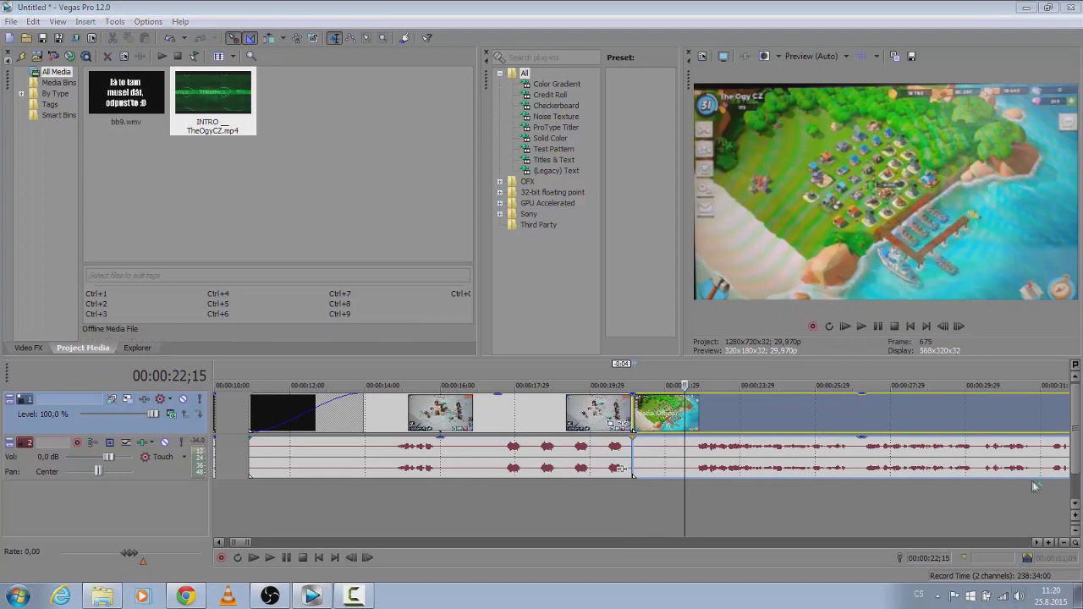
{"action": "left_click", "coordinate": [1018, 596]}
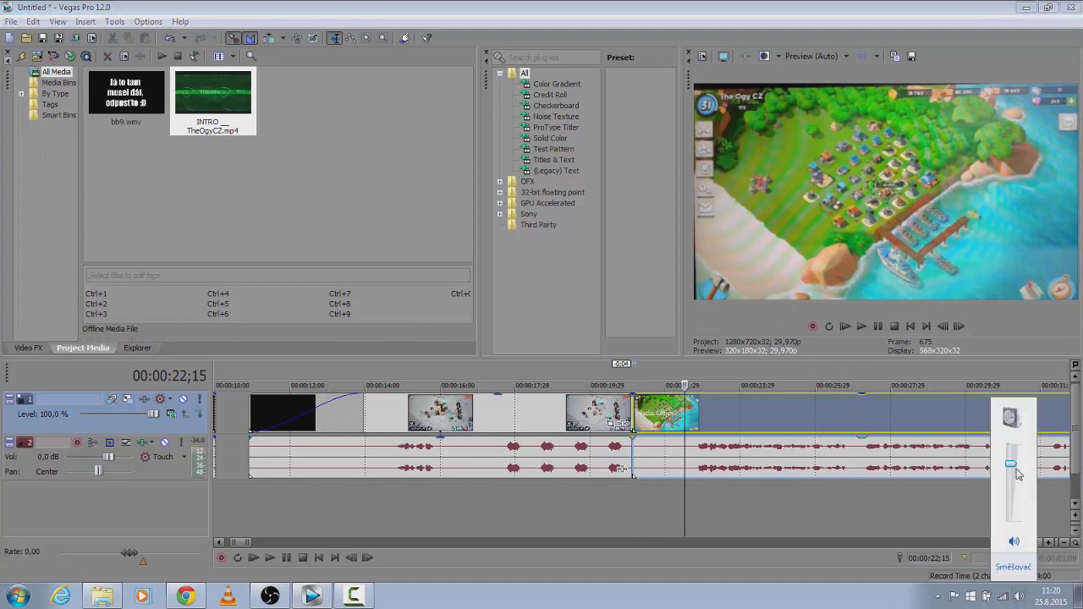
{"action": "left_click", "coordinate": [883, 327]}
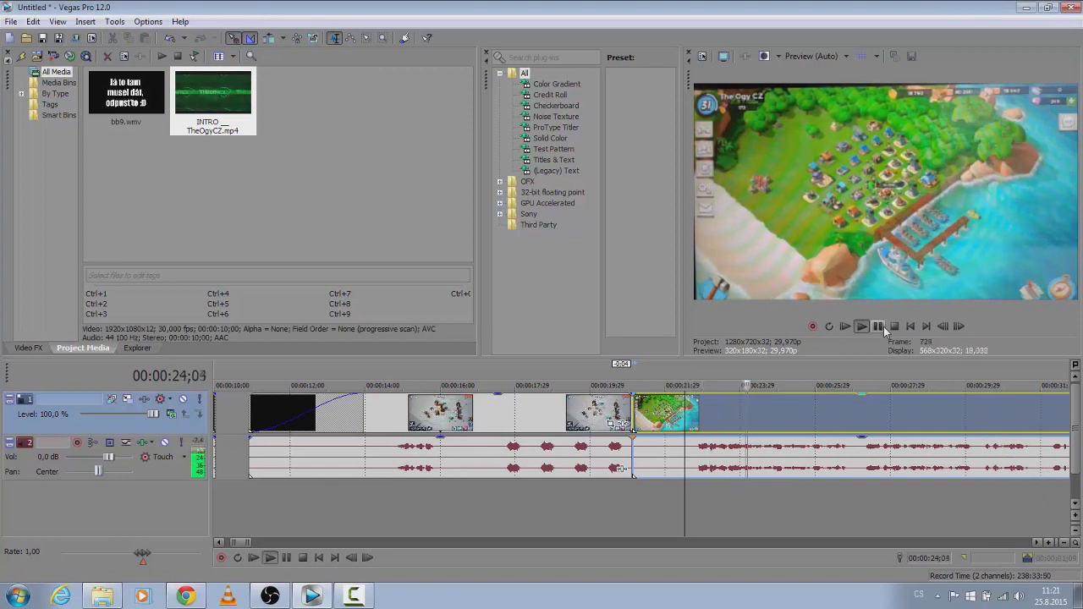
{"action": "left_click", "coordinate": [878, 326]}
{"action": "left_click", "coordinate": [1018, 595]}
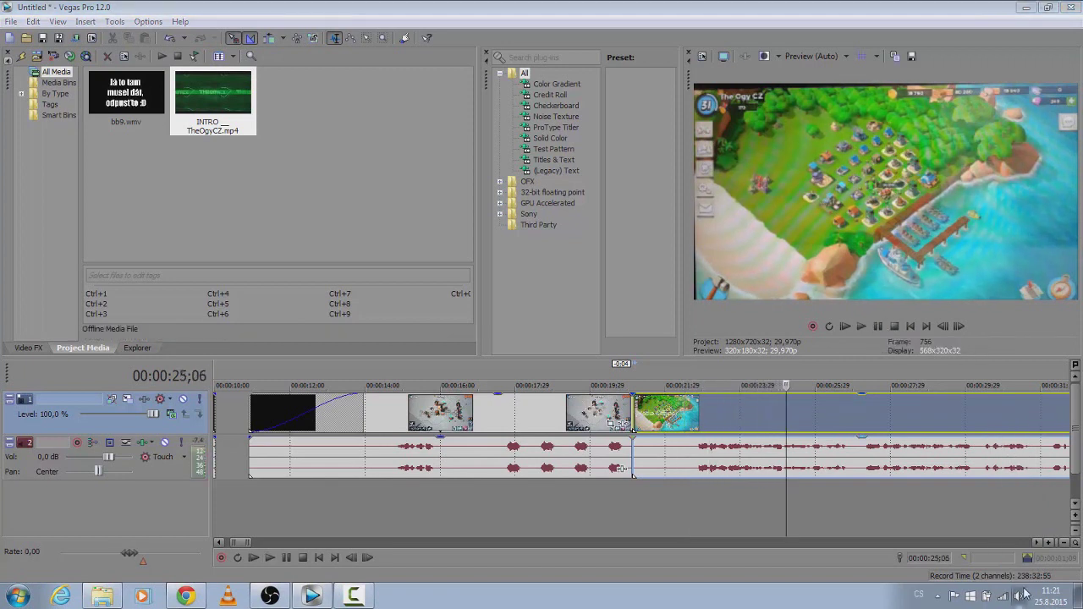
Lower the audio gain of the bb9 footage after the join to silence and play it to check.
{"action": "left_click", "coordinate": [875, 515]}
{"action": "left_click", "coordinate": [904, 493]}
{"action": "left_click", "coordinate": [811, 495]}
{"action": "left_click", "coordinate": [783, 495]}
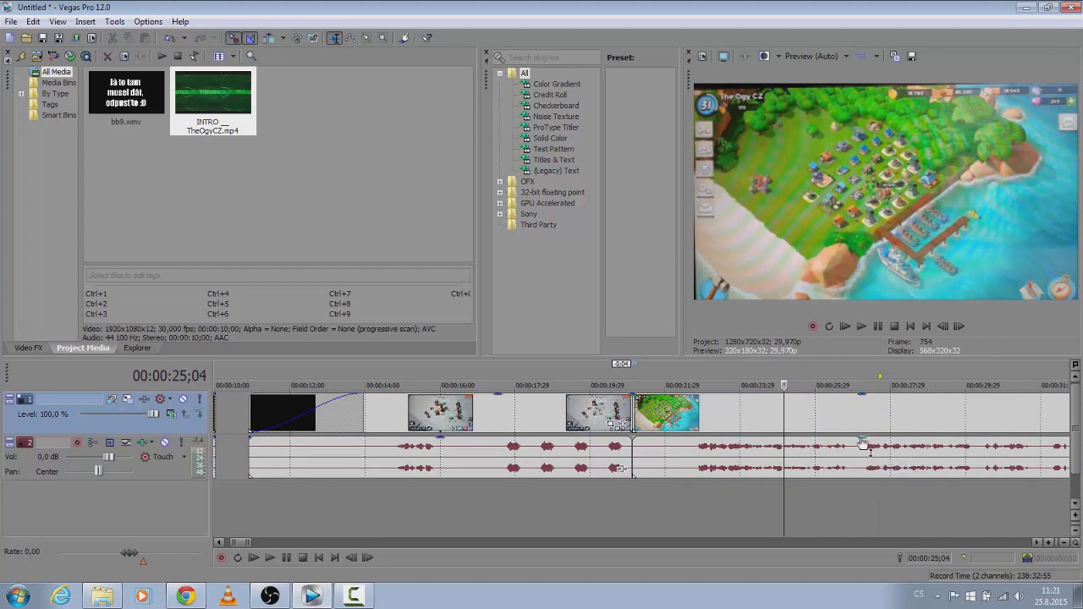
{"action": "left_click_drag", "start_coordinate": [862, 443], "coordinate": [867, 497]}
{"action": "left_click", "coordinate": [860, 325]}
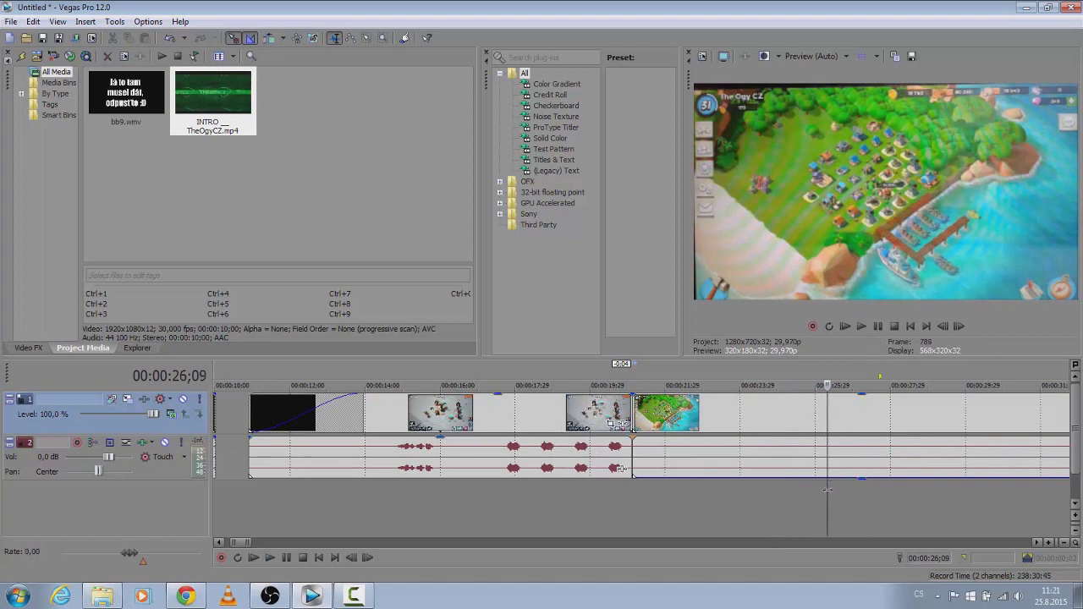
{"action": "left_click_drag", "start_coordinate": [819, 491], "coordinate": [802, 485]}
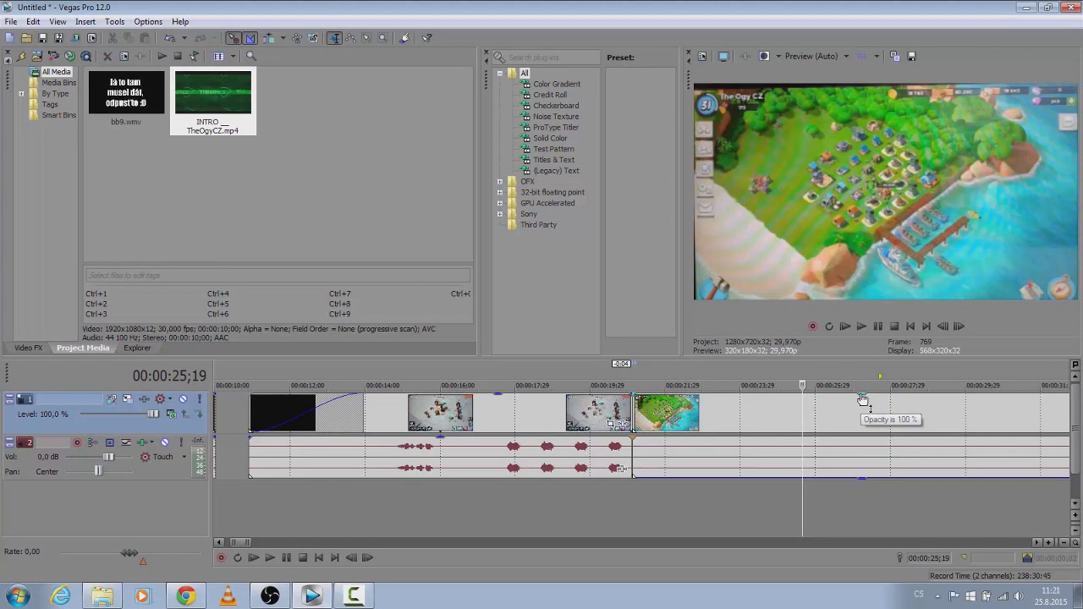
Browse the Video FX plug-ins from Add Noise down to Lens Flare and look at their presets.
{"action": "mouse_move", "coordinate": [862, 398]}
{"action": "left_mouse_down"}
{"action": "mouse_move", "coordinate": [864, 446]}
{"action": "mouse_move", "coordinate": [858, 395]}
{"action": "left_mouse_up"}
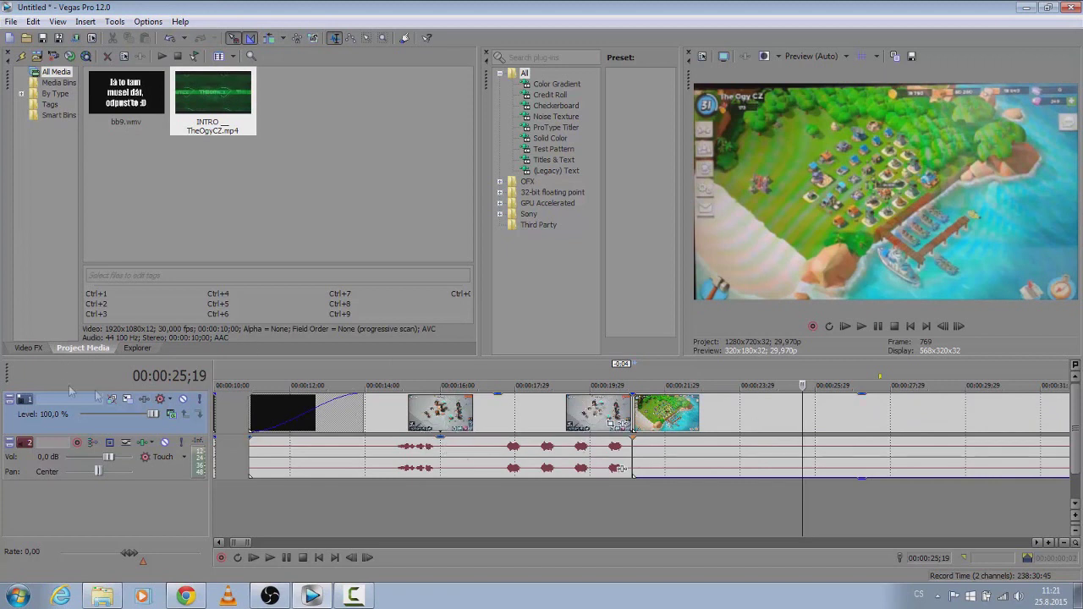
{"action": "left_click", "coordinate": [28, 349]}
{"action": "left_click", "coordinate": [71, 84]}
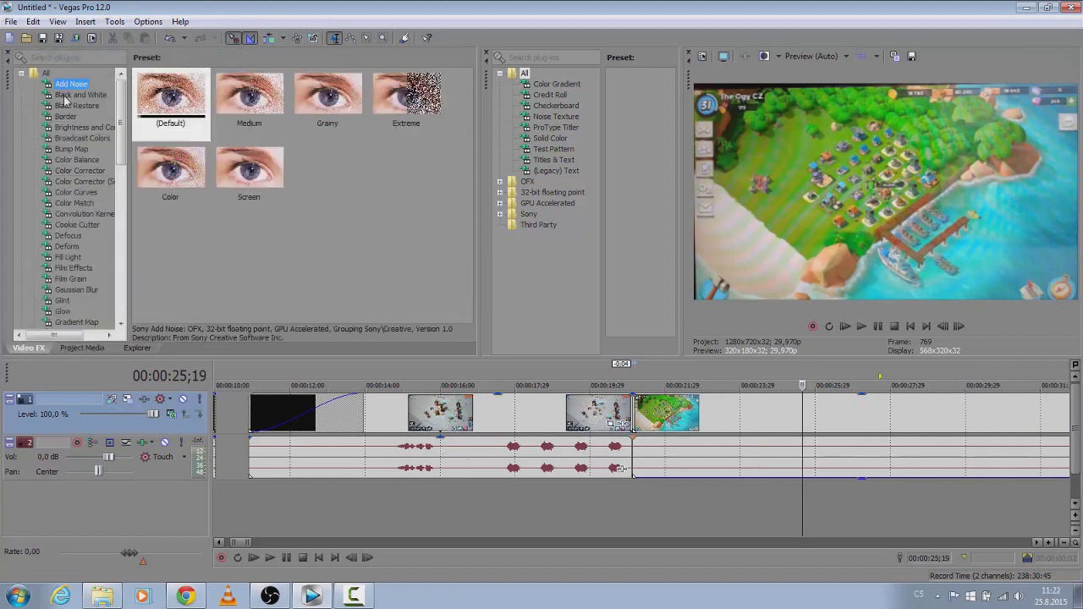
{"action": "left_click_drag", "start_coordinate": [84, 127], "coordinate": [85, 312]}
Examine the generated media presets for Color Gradient, Credit Roll, Checkerboard, Noise Texture, ProType Titler and Test Pattern.
{"action": "left_click_drag", "start_coordinate": [479, 161], "coordinate": [421, 161]}
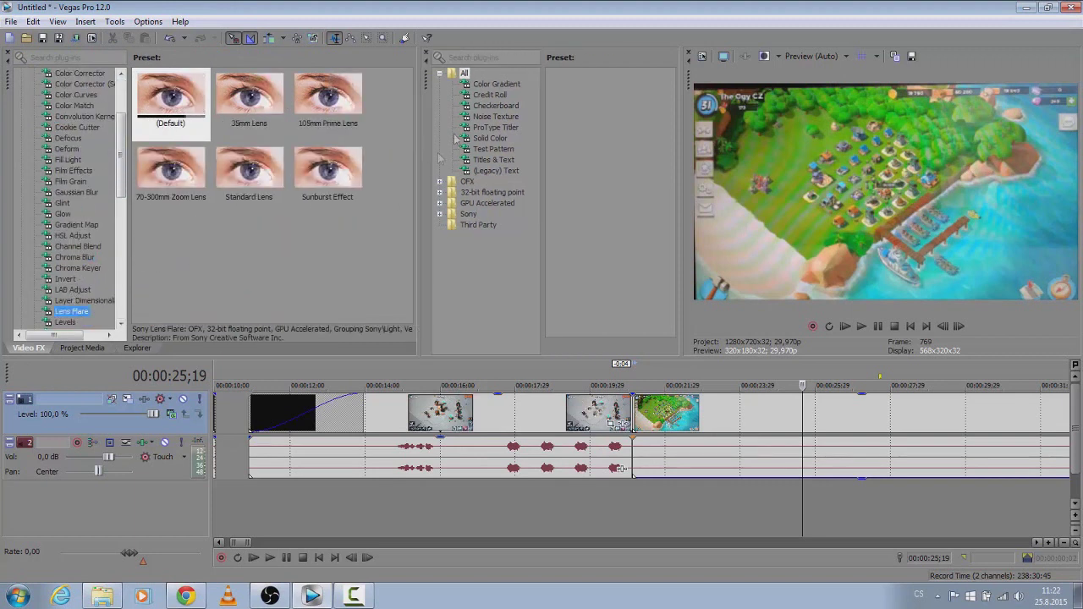
{"action": "left_click", "coordinate": [487, 84]}
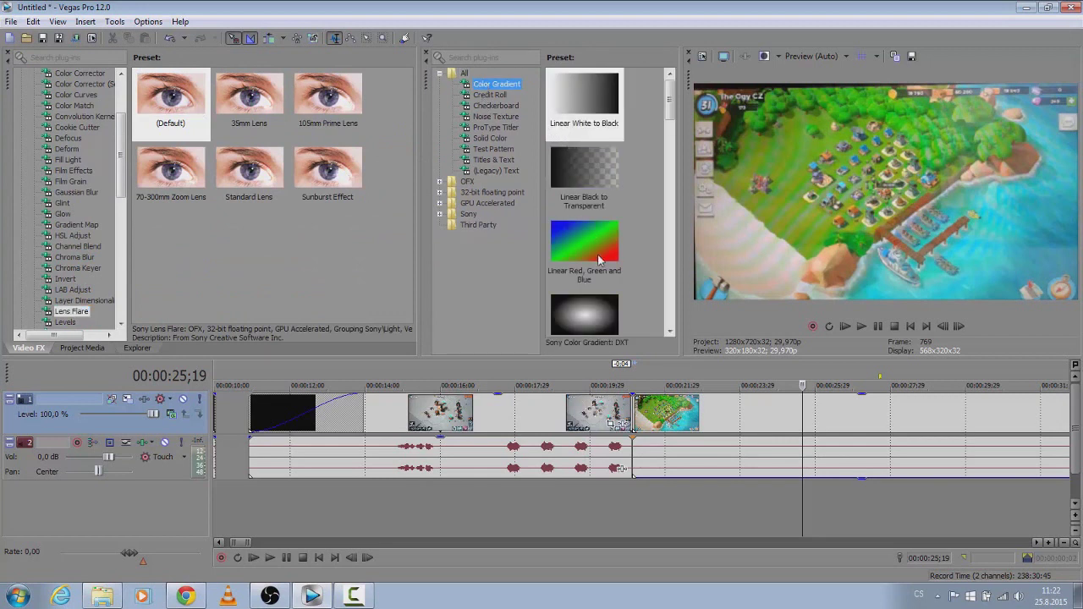
{"action": "left_click", "coordinate": [488, 95]}
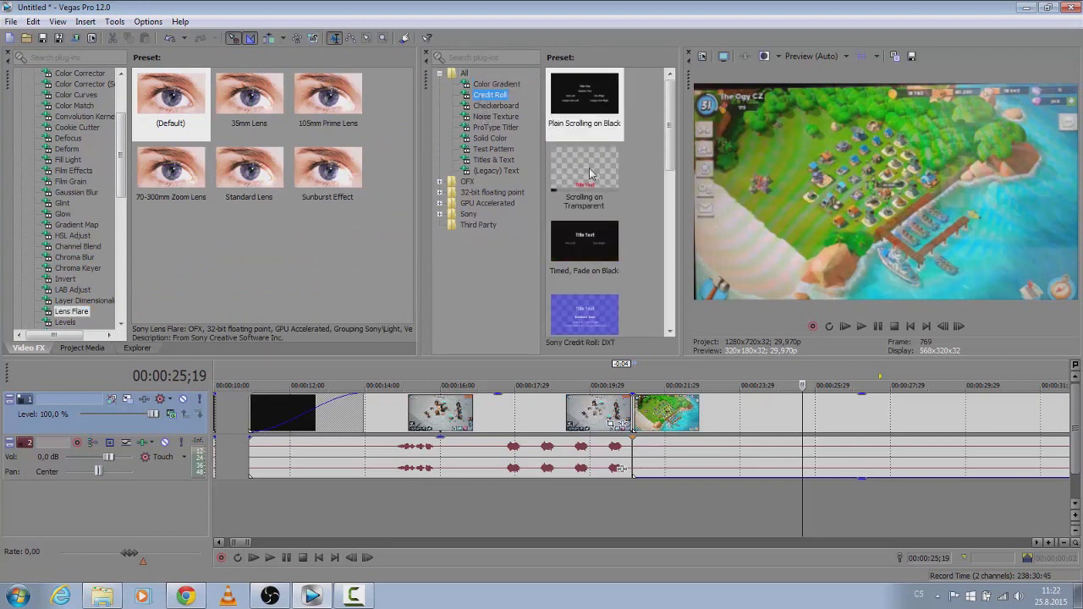
{"action": "key", "text": "Down"}
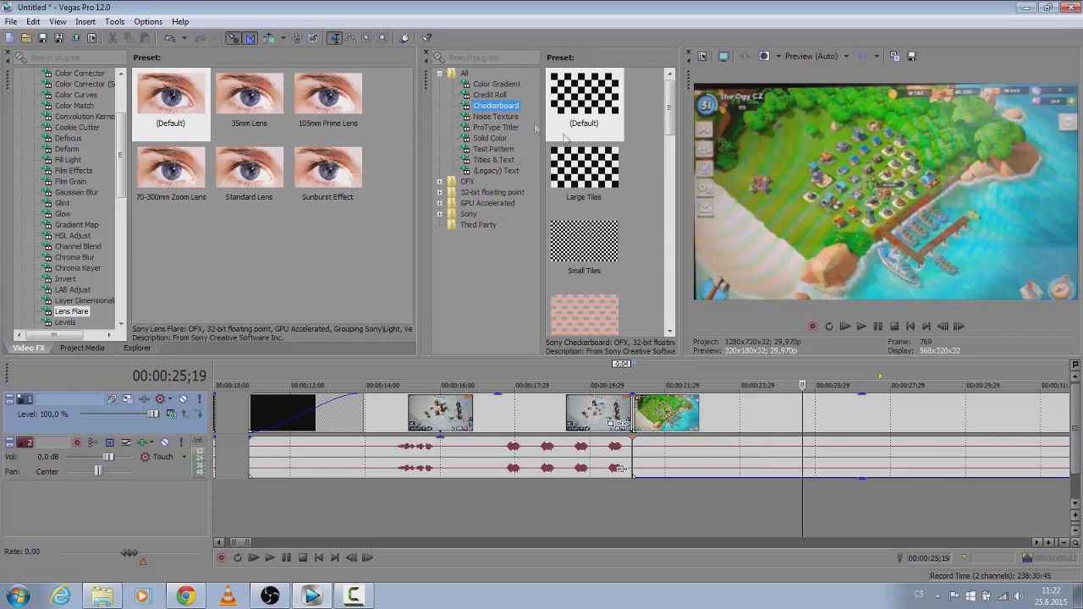
{"action": "left_click", "coordinate": [496, 127]}
{"action": "left_click", "coordinate": [492, 118]}
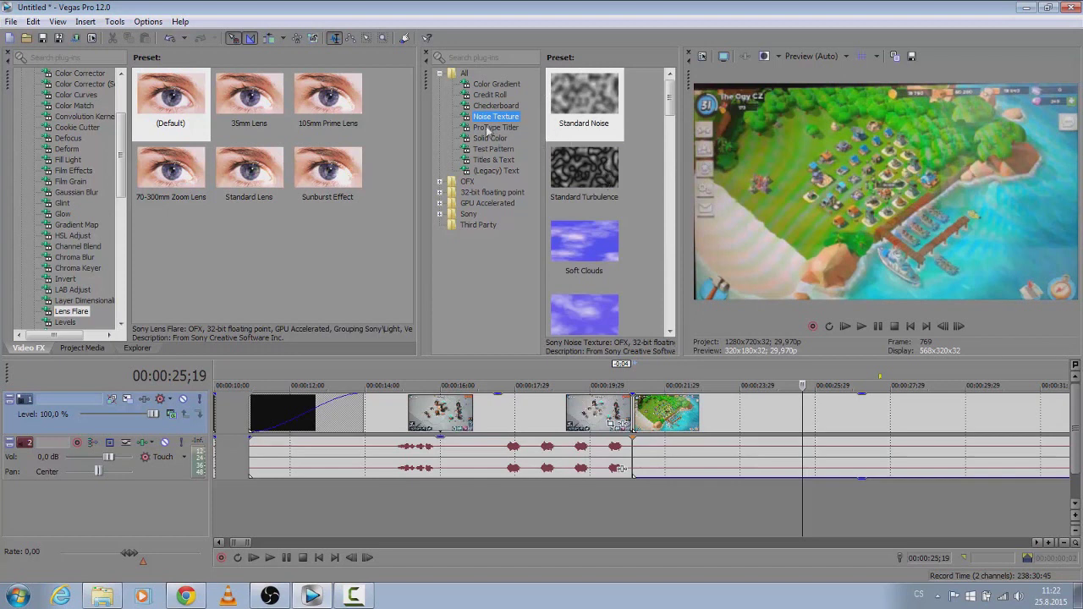
{"action": "left_click", "coordinate": [488, 128]}
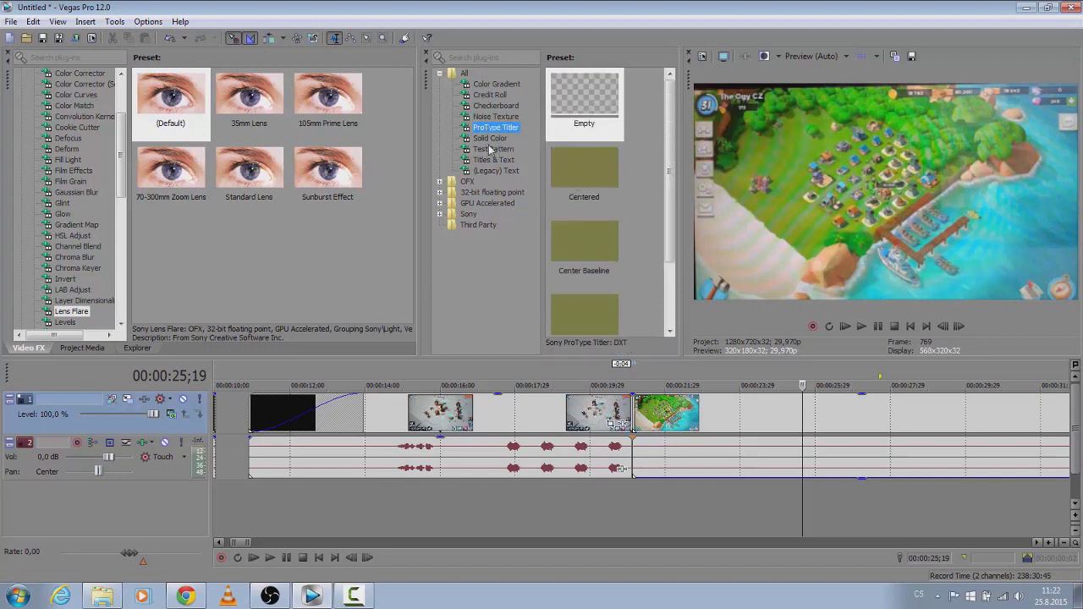
{"action": "left_click", "coordinate": [492, 149]}
{"action": "left_click_drag", "start_coordinate": [669, 149], "coordinate": [662, 291]}
{"action": "scroll", "coordinate": [648, 204], "scroll_direction": "up", "scroll_amount": 2}
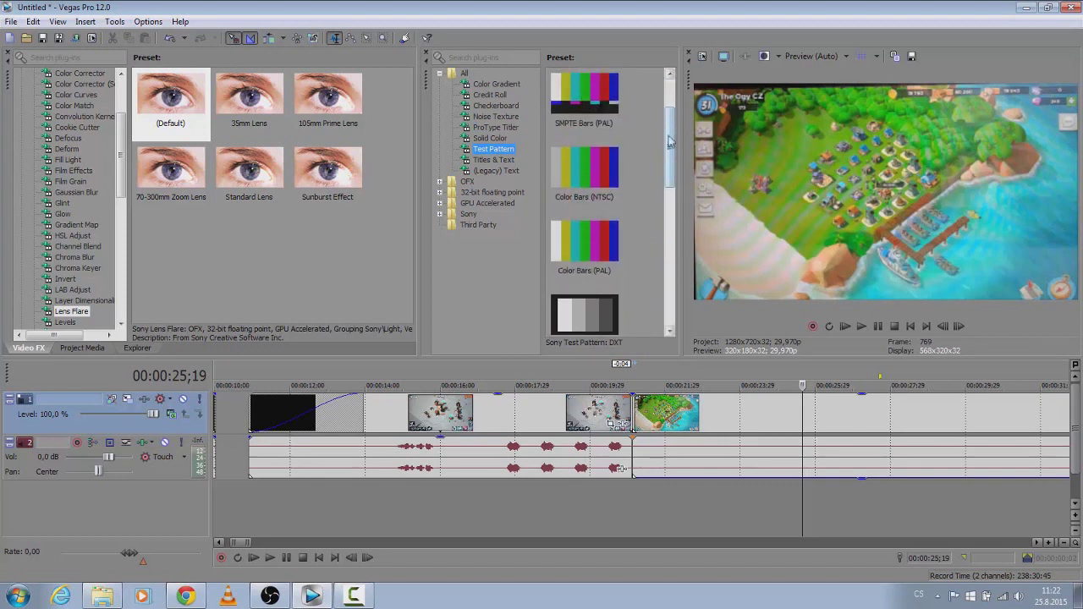
{"action": "scroll", "coordinate": [674, 144], "scroll_direction": "up", "scroll_amount": 2}
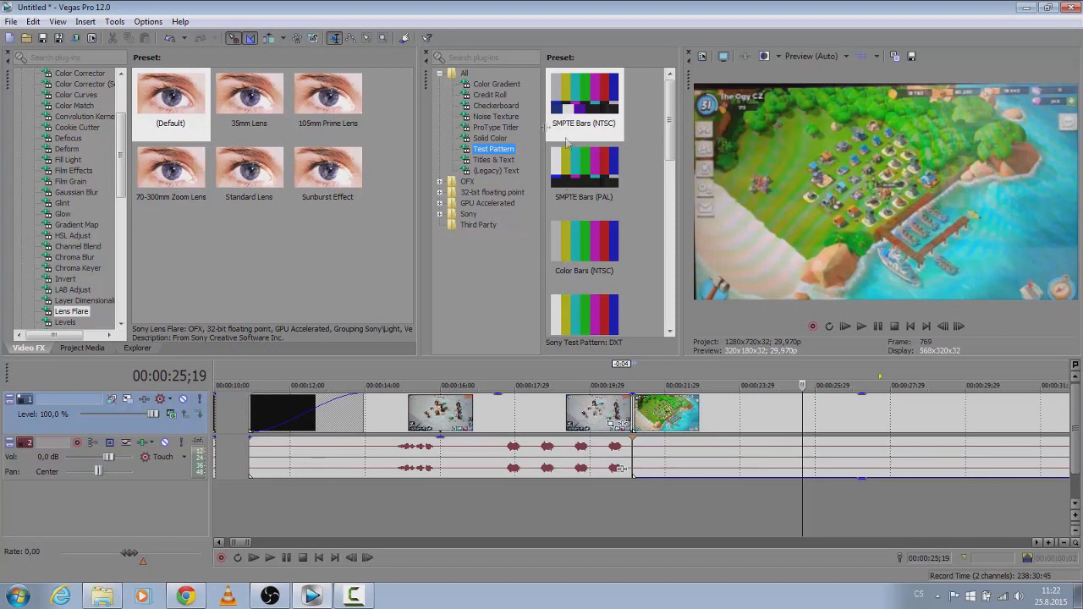
Enlarge the media generator area and look through the Titles & Text and (Legacy) Text presets.
{"action": "left_click", "coordinate": [509, 162]}
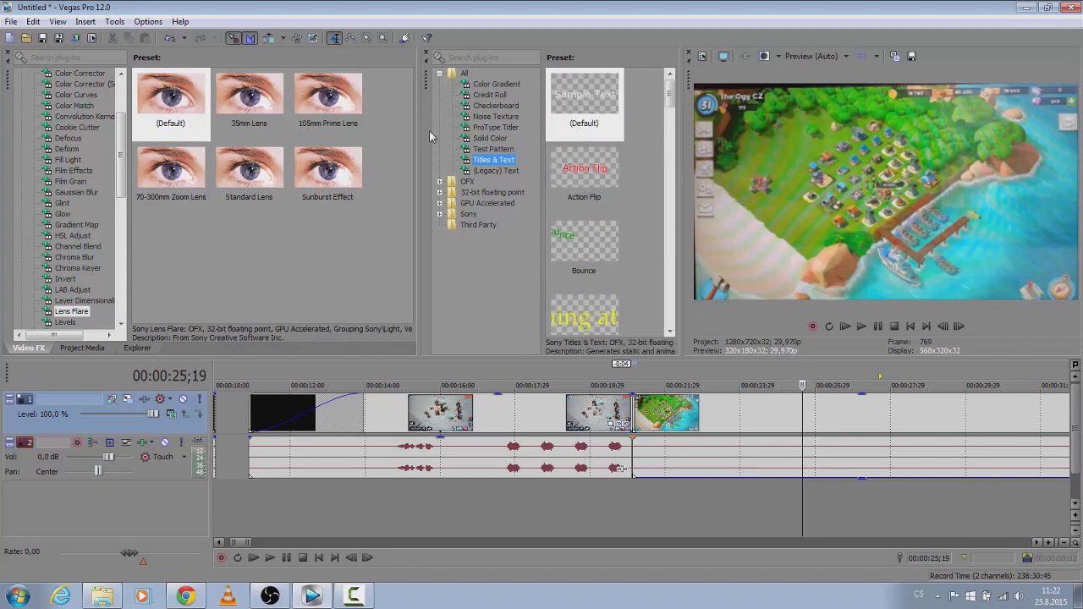
{"action": "left_click_drag", "start_coordinate": [421, 138], "coordinate": [437, 152]}
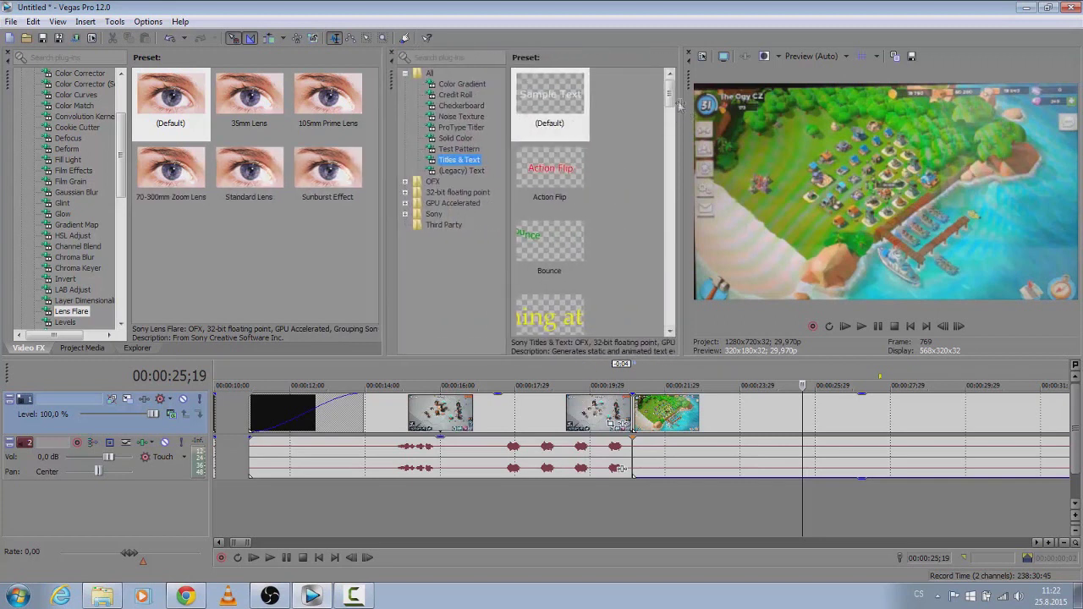
{"action": "mouse_move", "coordinate": [670, 103]}
{"action": "left_mouse_down"}
{"action": "mouse_move", "coordinate": [672, 142]}
{"action": "mouse_move", "coordinate": [671, 84]}
{"action": "left_mouse_up"}
{"action": "left_click_drag", "start_coordinate": [669, 97], "coordinate": [622, 53]}
{"action": "left_click", "coordinate": [474, 170]}
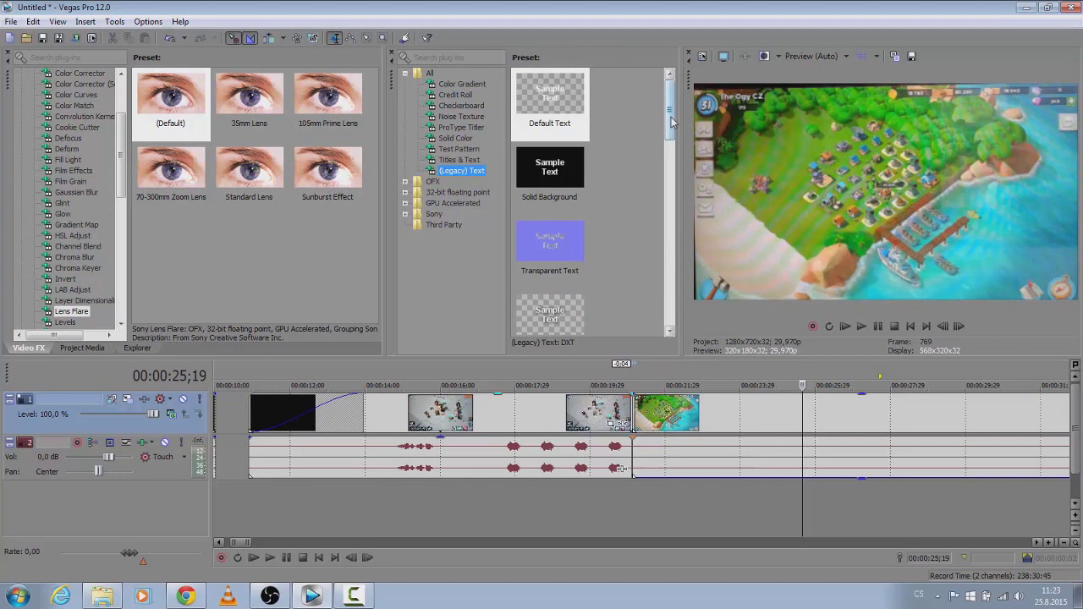
{"action": "scroll", "coordinate": [631, 271], "scroll_direction": "down", "scroll_amount": 5}
{"action": "scroll", "coordinate": [630, 251], "scroll_direction": "down", "scroll_amount": 3}
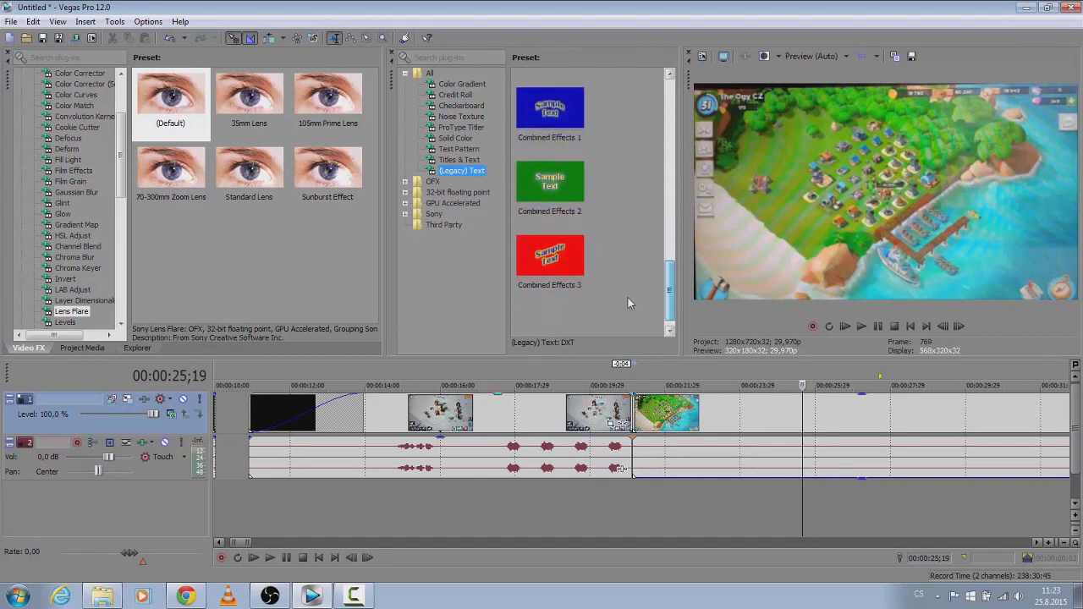
{"action": "scroll", "coordinate": [629, 303], "scroll_direction": "up", "scroll_amount": 8}
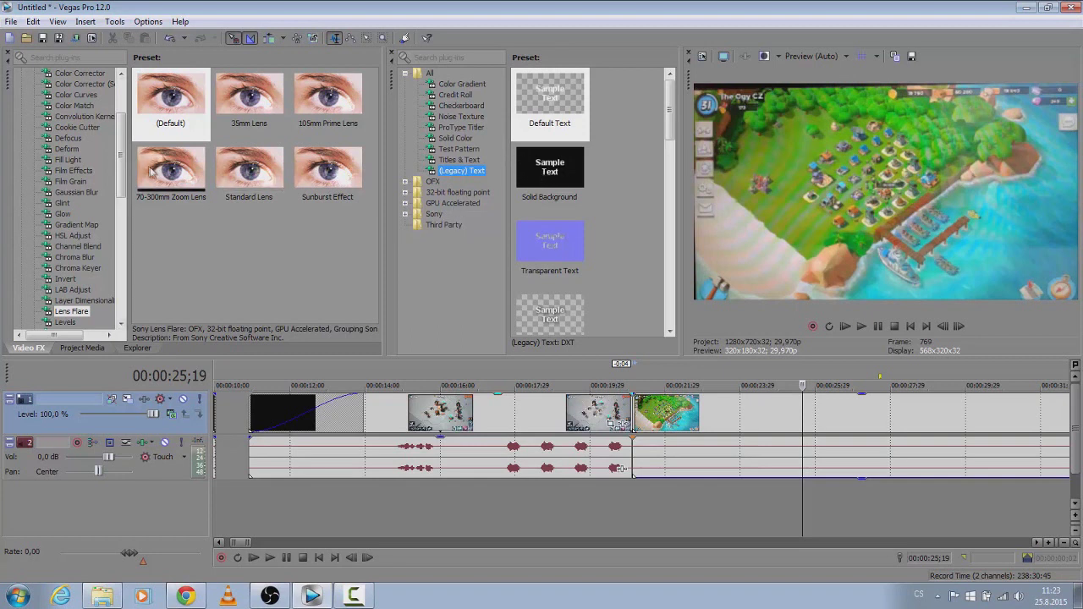
View the Render As settings with their output formats and templates, and leave them without rendering.
{"action": "left_click", "coordinate": [11, 21]}
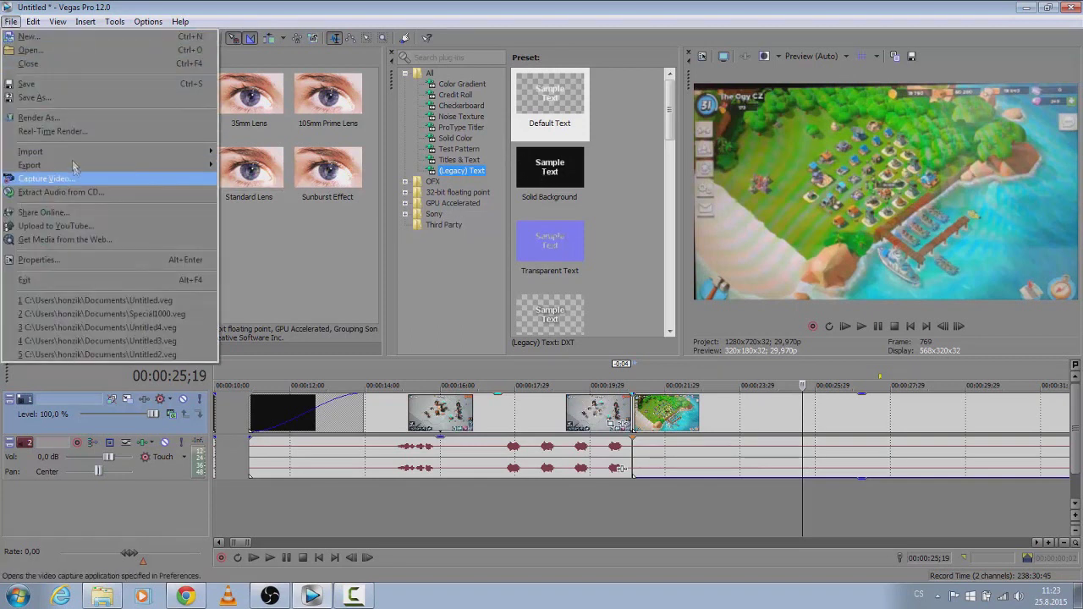
{"action": "mouse_move", "coordinate": [73, 165]}
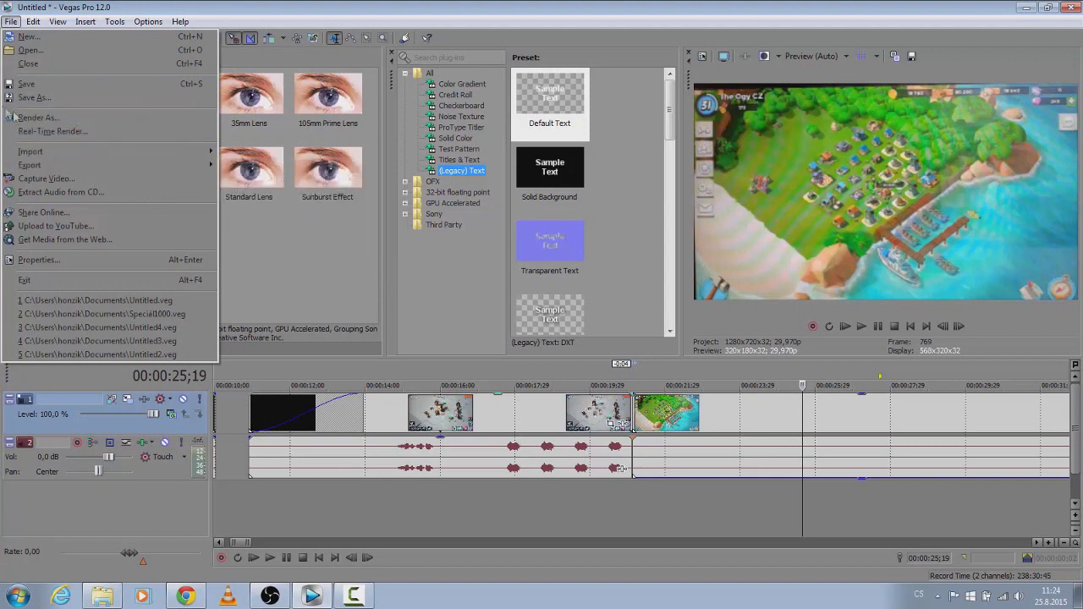
{"action": "left_click", "coordinate": [53, 125]}
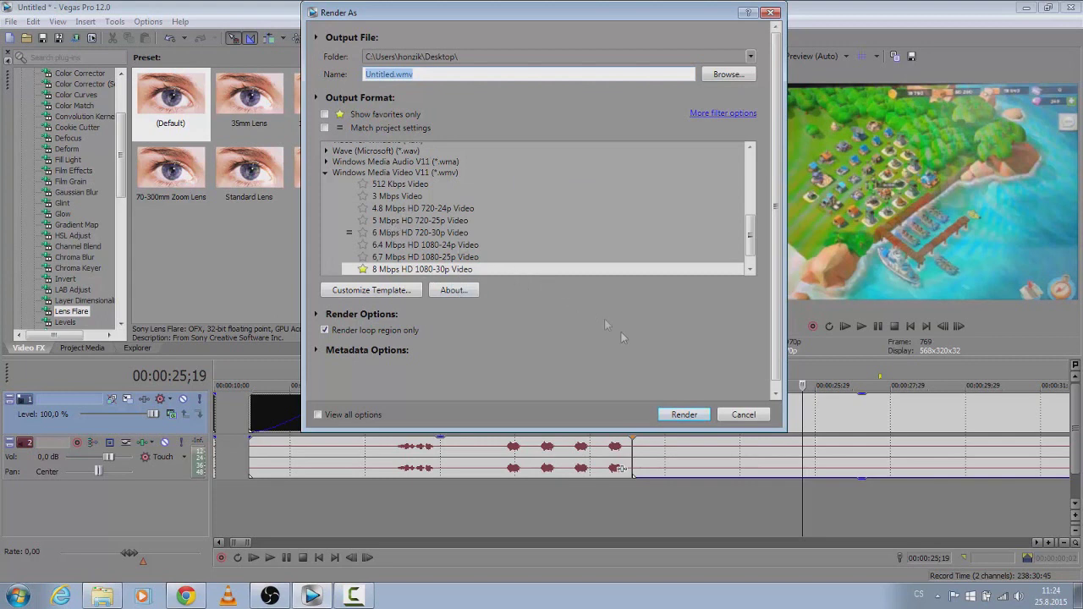
{"action": "left_click", "coordinate": [741, 414]}
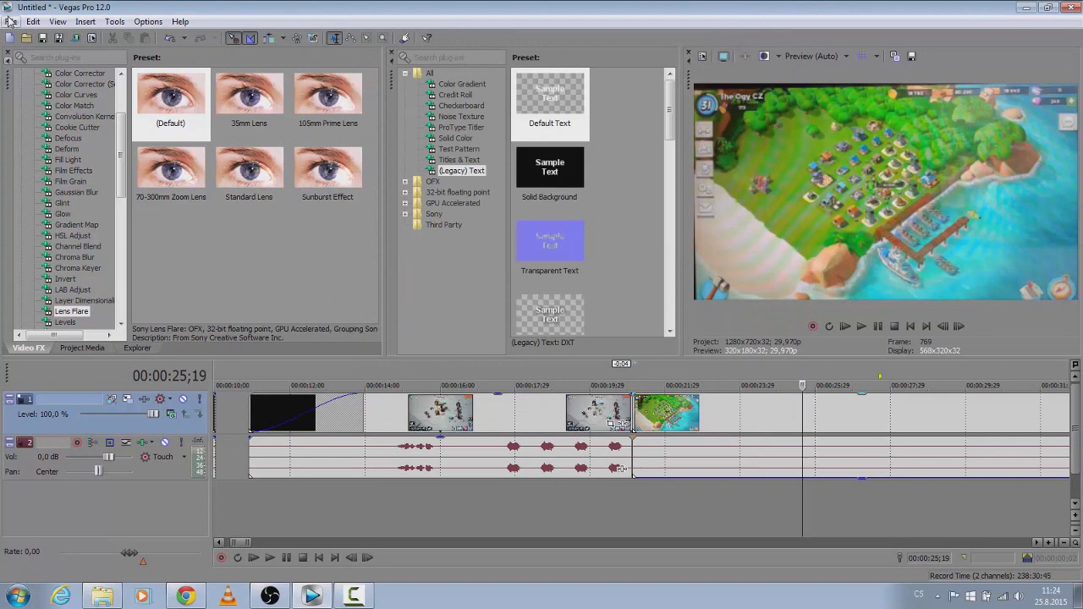
{"action": "left_click", "coordinate": [10, 22]}
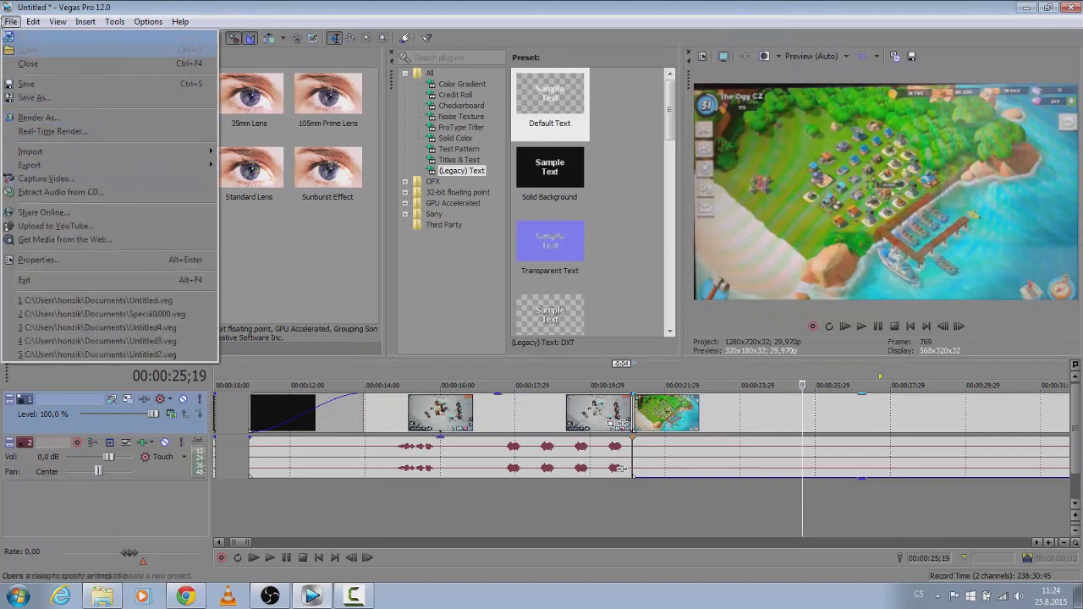
{"action": "left_click", "coordinate": [7, 24]}
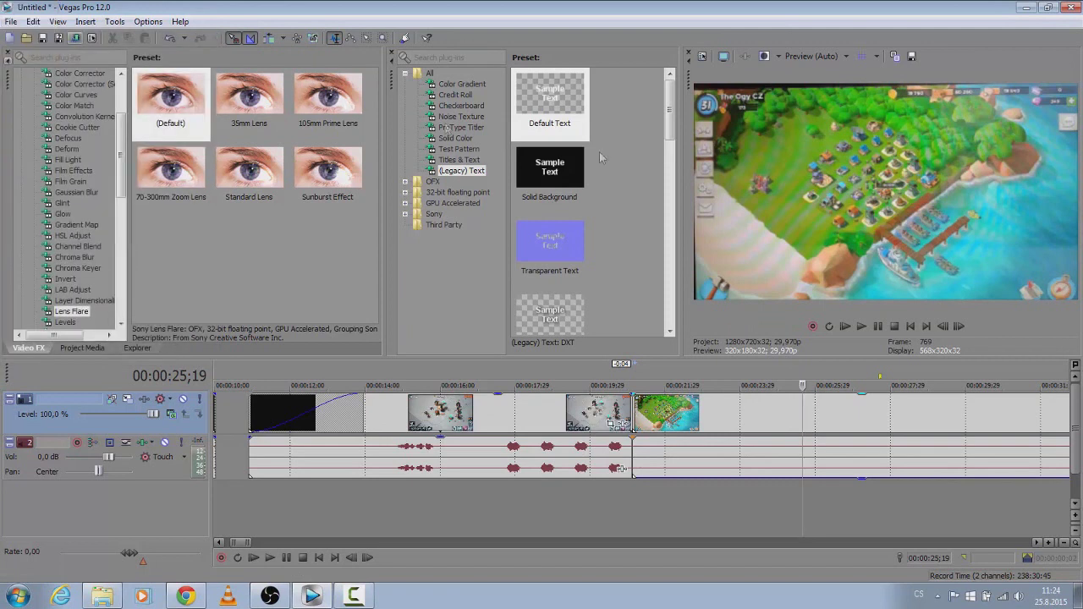
Place the playhead at 00:00:27;22 and close Vegas Pro without saving the Untitled project.
{"action": "left_click", "coordinate": [881, 508]}
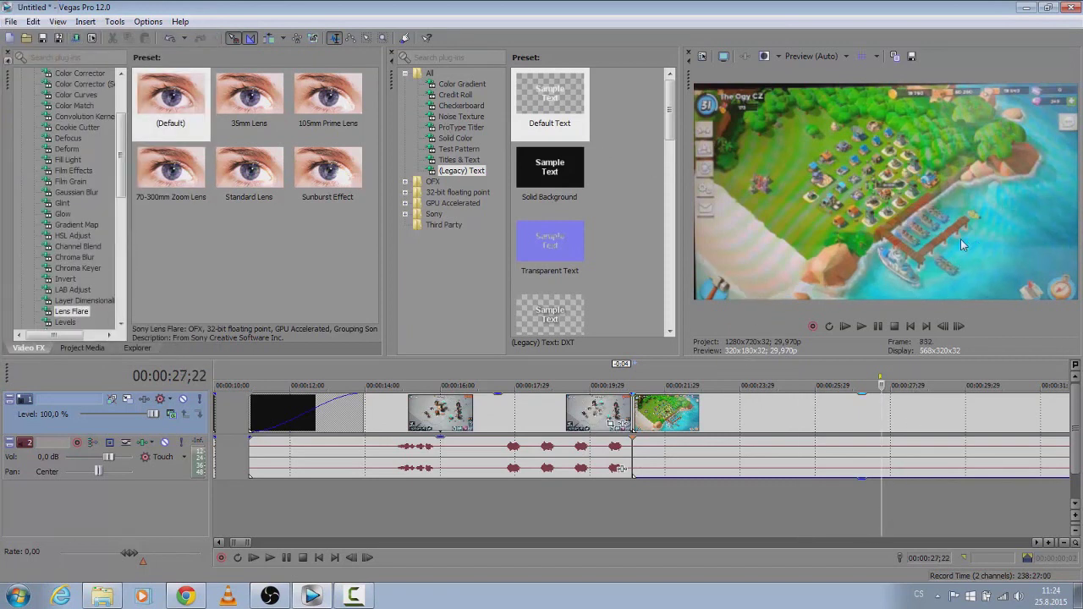
{"action": "left_click", "coordinate": [1076, 7]}
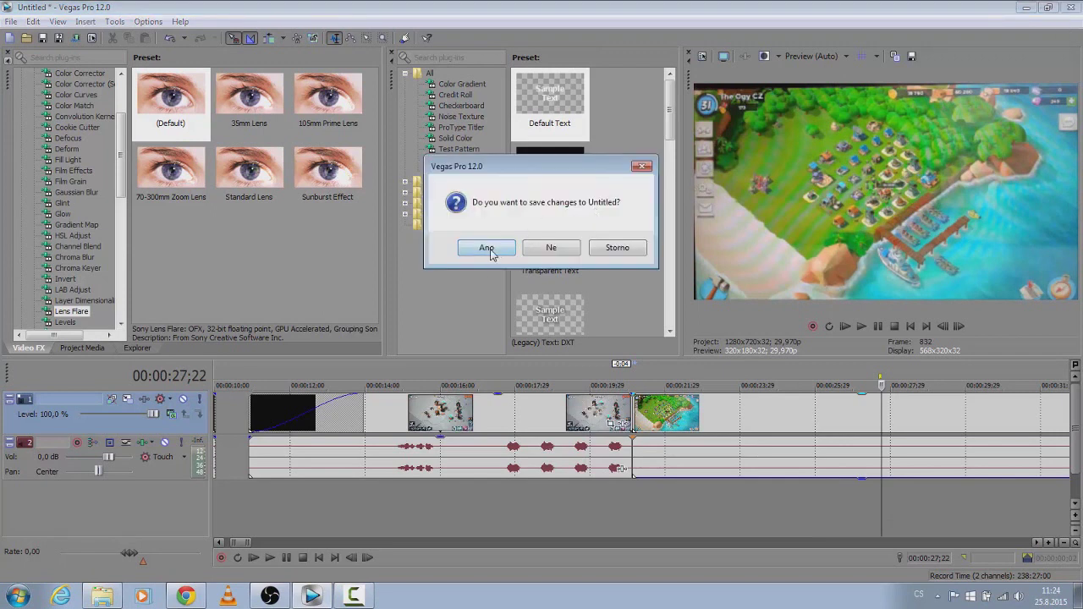
{"action": "left_click", "coordinate": [533, 249]}
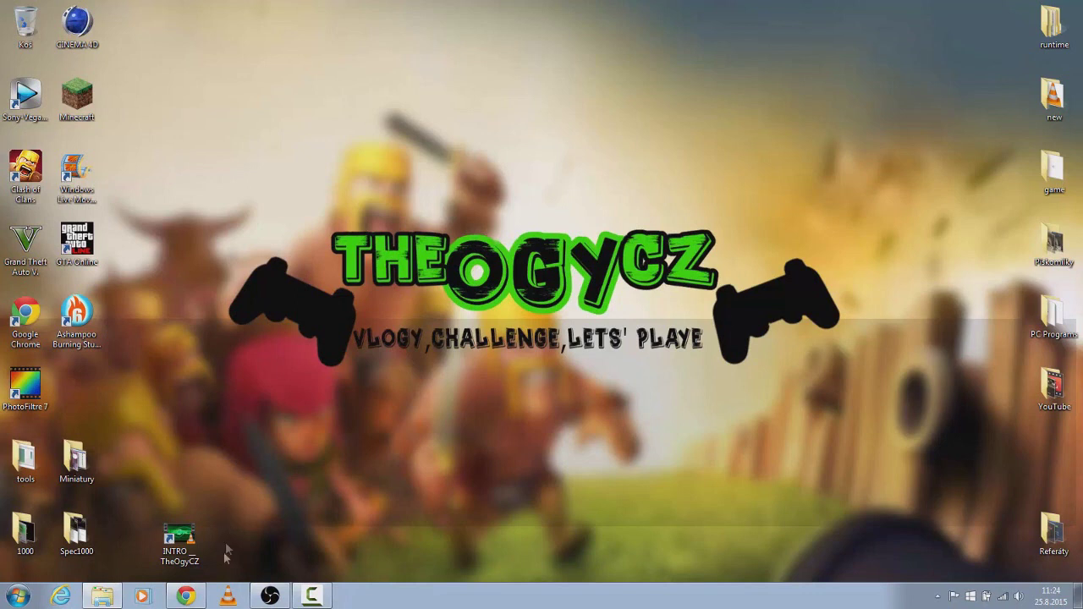
Switch to Google Chrome and open YouTube's video upload page.
{"action": "left_click", "coordinate": [186, 596]}
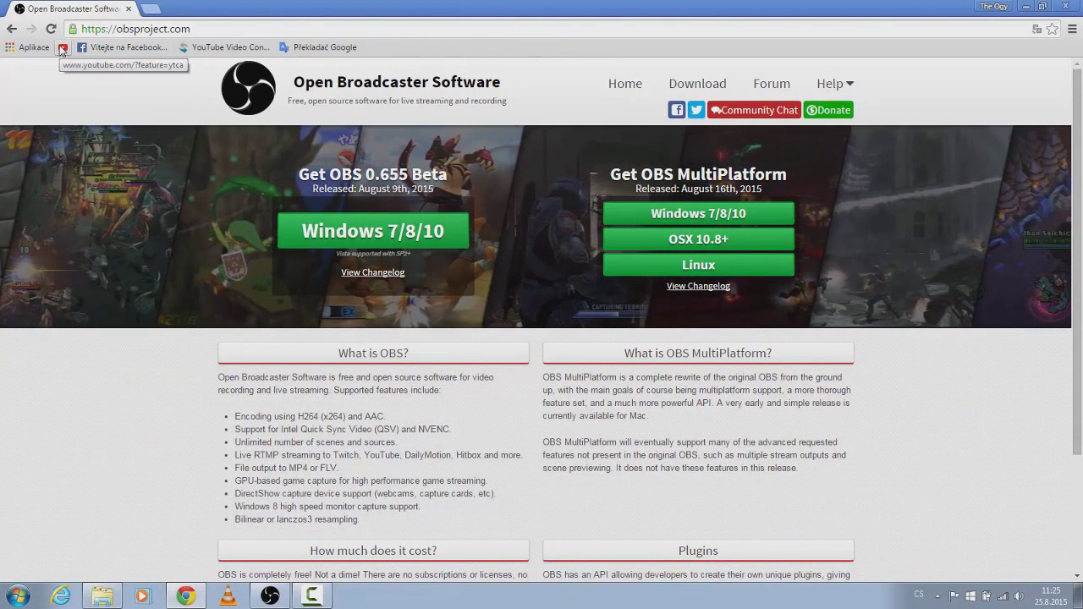
{"action": "left_click", "coordinate": [62, 47]}
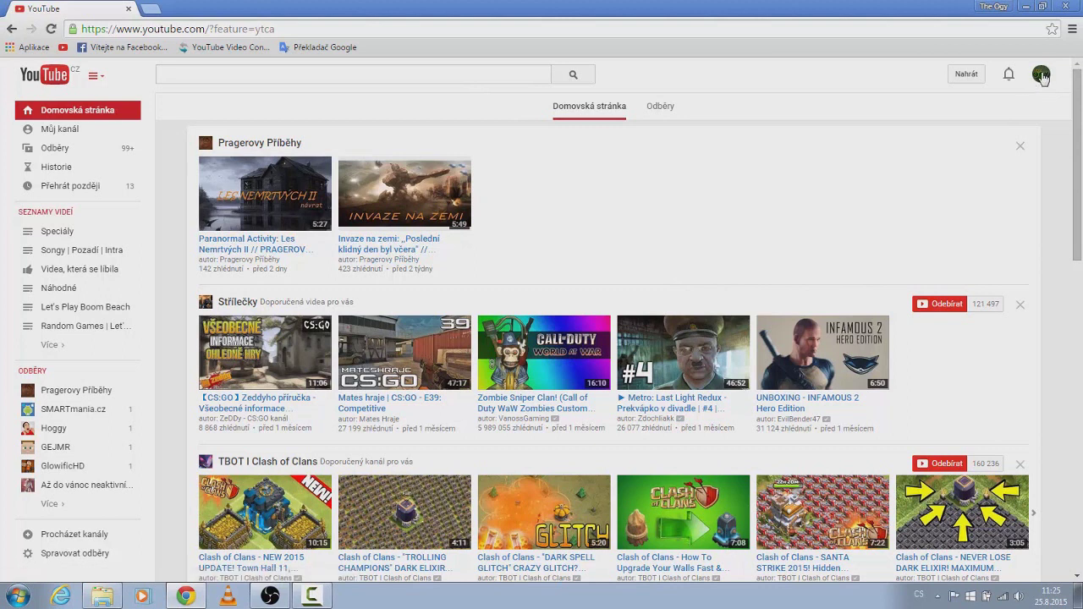
{"action": "left_click", "coordinate": [967, 75]}
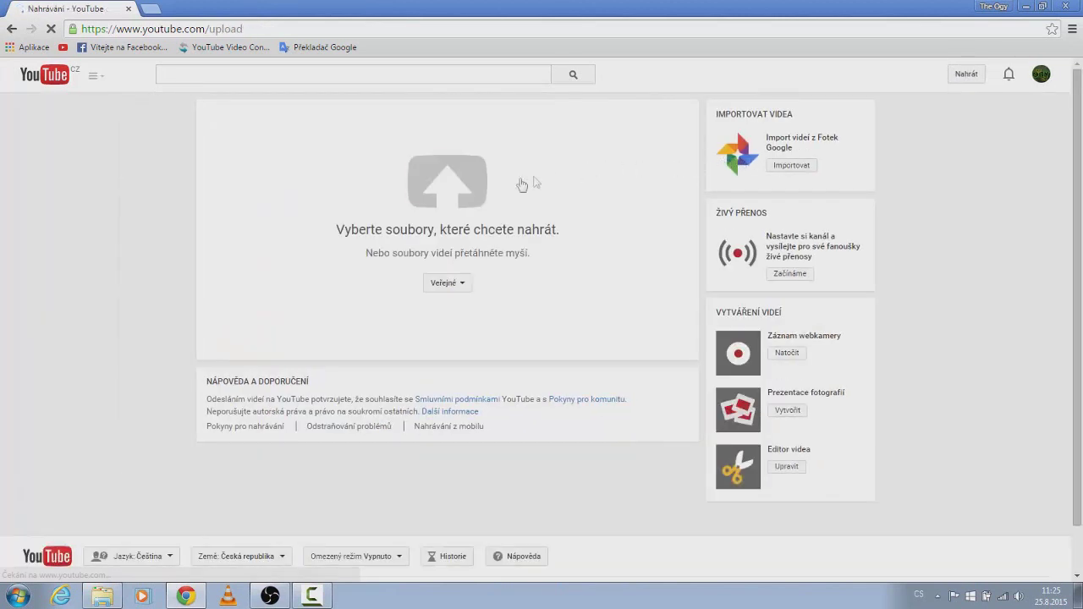
Try to upload the audio file Alan Walker - Fade [NCS Release] from the downloads folder.
{"action": "left_click", "coordinate": [419, 177]}
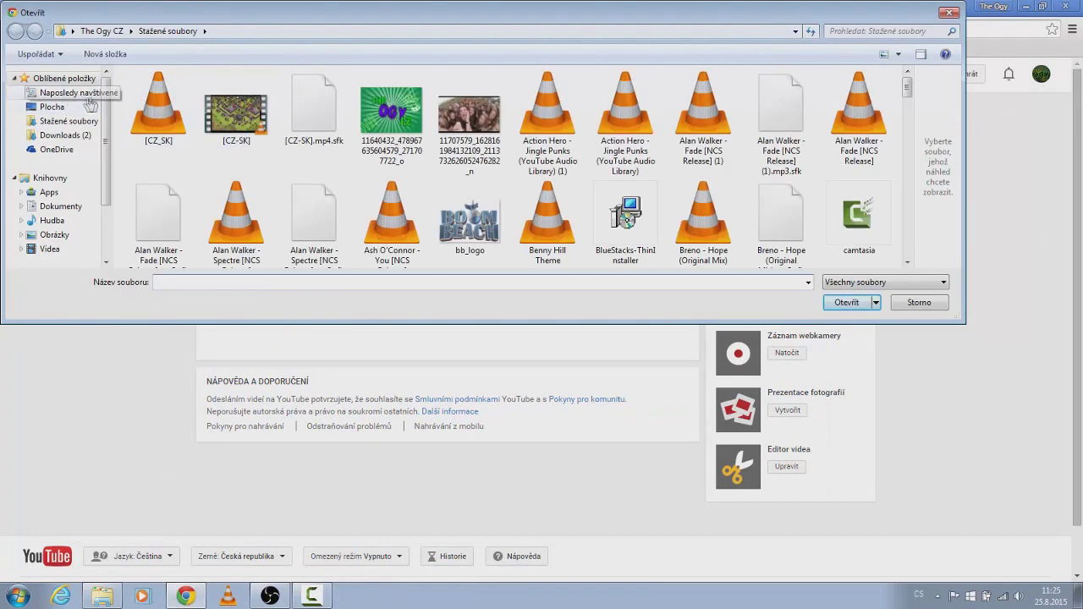
{"action": "left_click", "coordinate": [853, 127]}
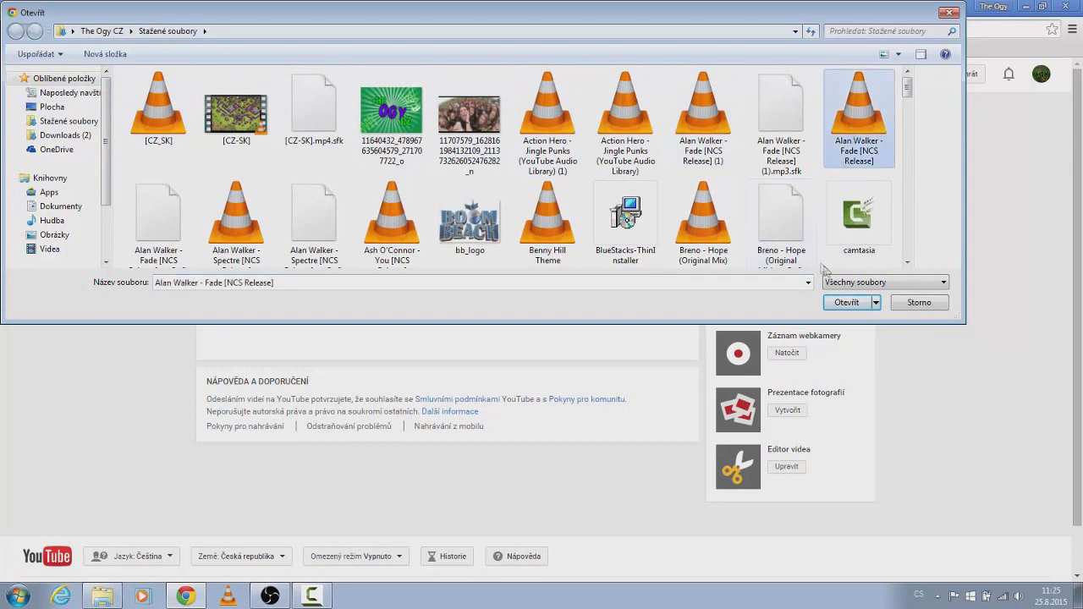
{"action": "left_click", "coordinate": [846, 302]}
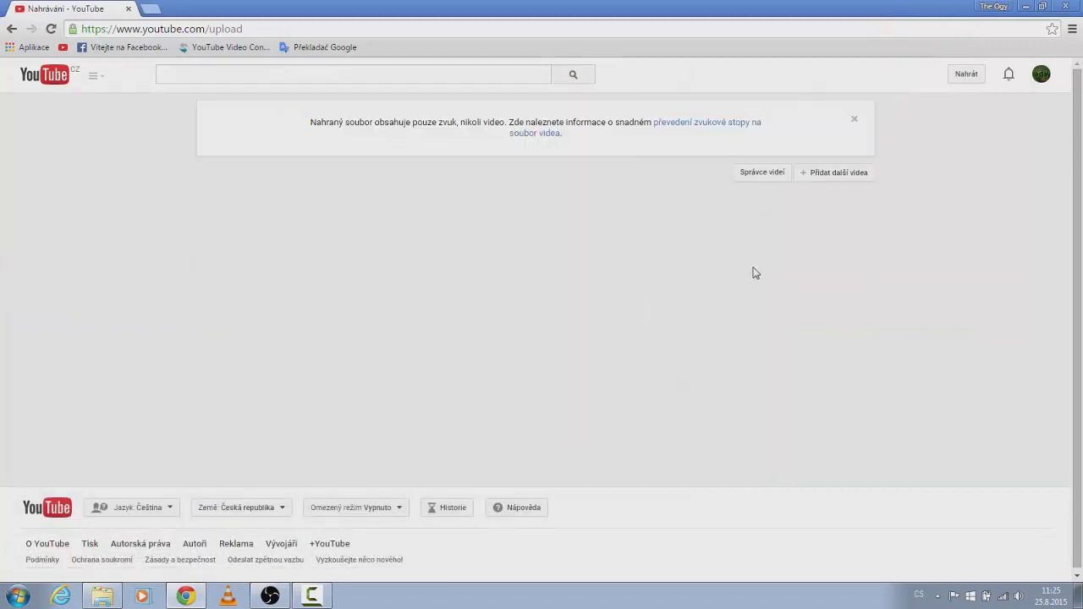
{"action": "left_click", "coordinate": [854, 120]}
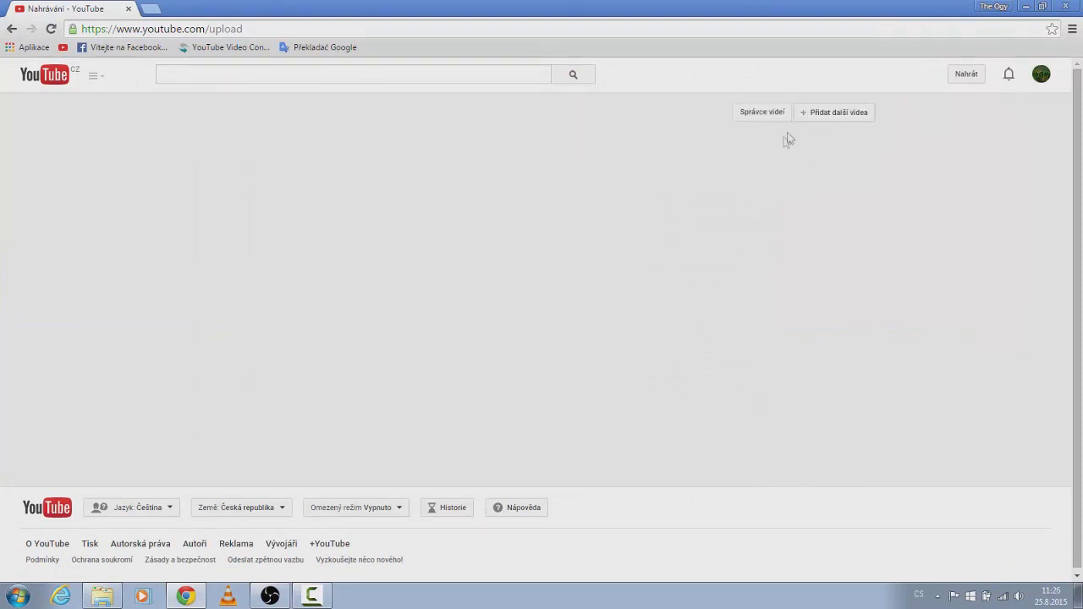
{"action": "left_click", "coordinate": [813, 114]}
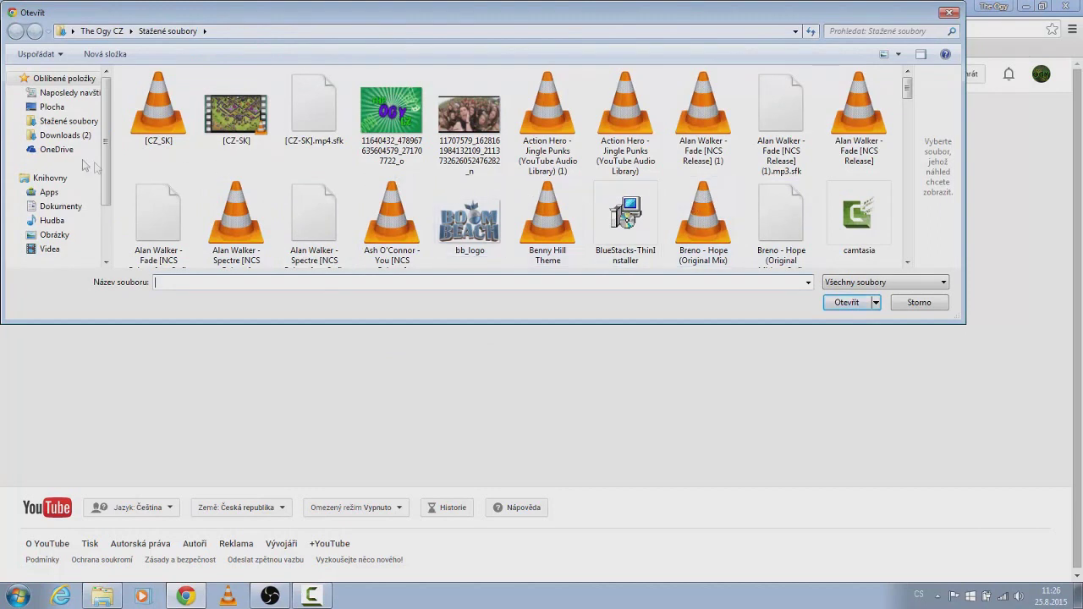
{"action": "left_click", "coordinate": [47, 249]}
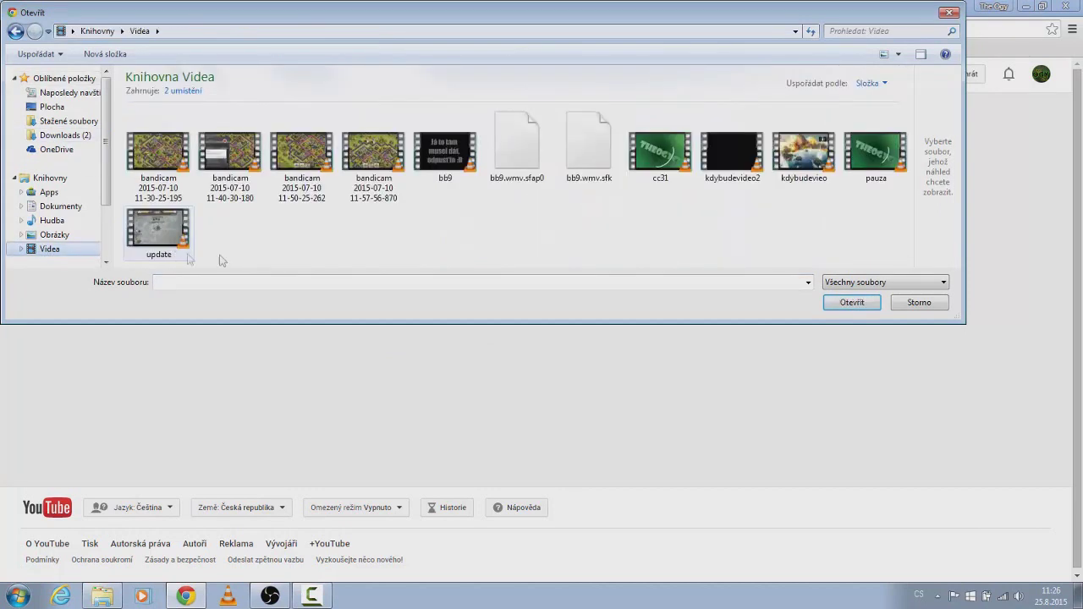
{"action": "left_click", "coordinate": [285, 172]}
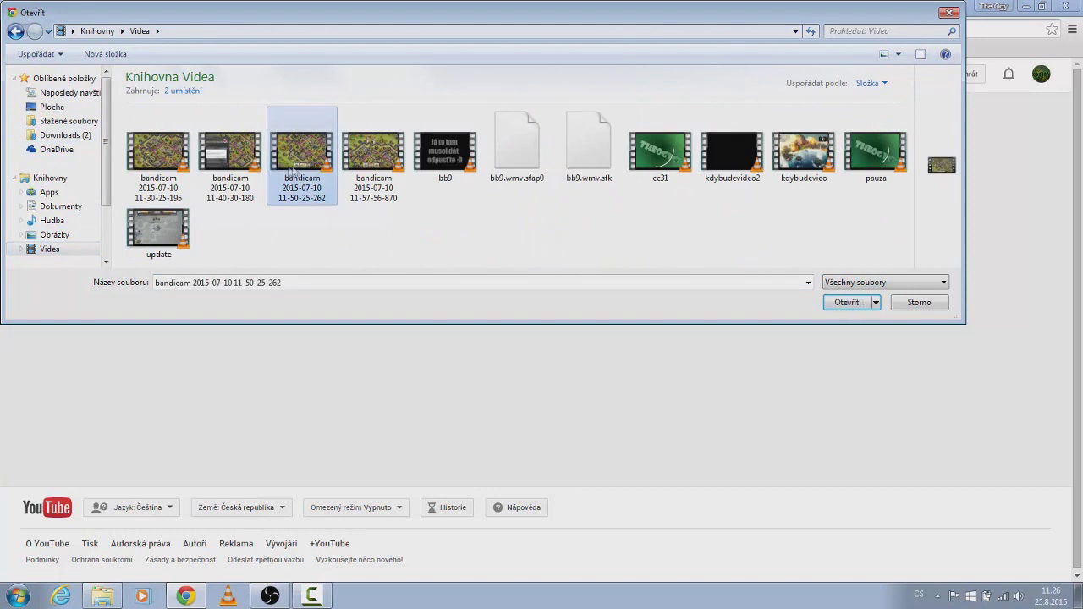
{"action": "left_click", "coordinate": [844, 305]}
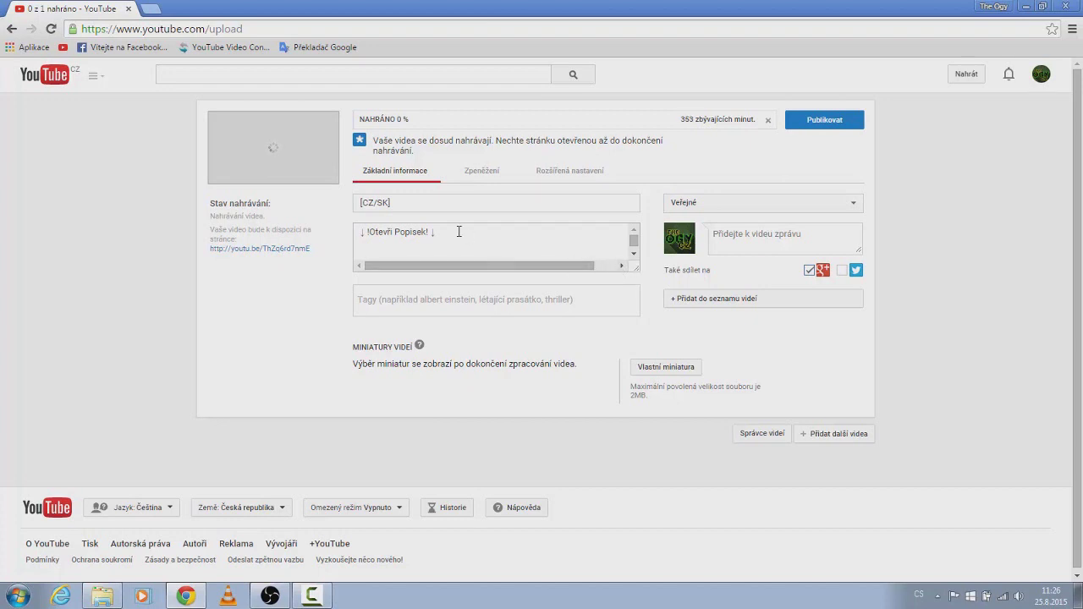
Examine the prefilled title and read through the description template of the uploading video.
{"action": "left_click", "coordinate": [416, 201]}
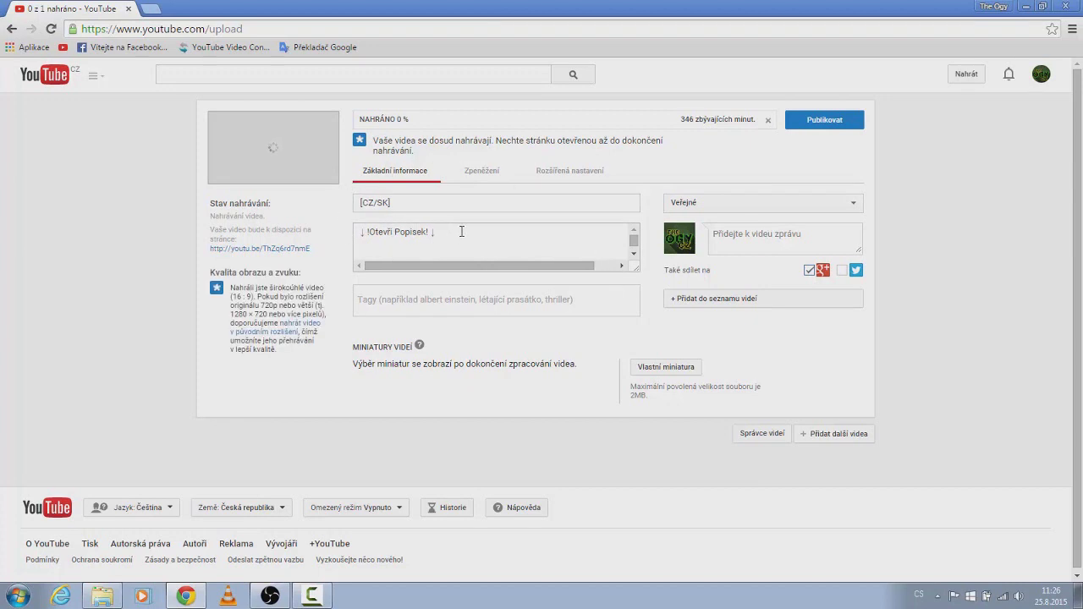
{"action": "scroll", "coordinate": [454, 239], "scroll_direction": "down", "scroll_amount": 2}
{"action": "scroll", "coordinate": [449, 236], "scroll_direction": "down", "scroll_amount": 5}
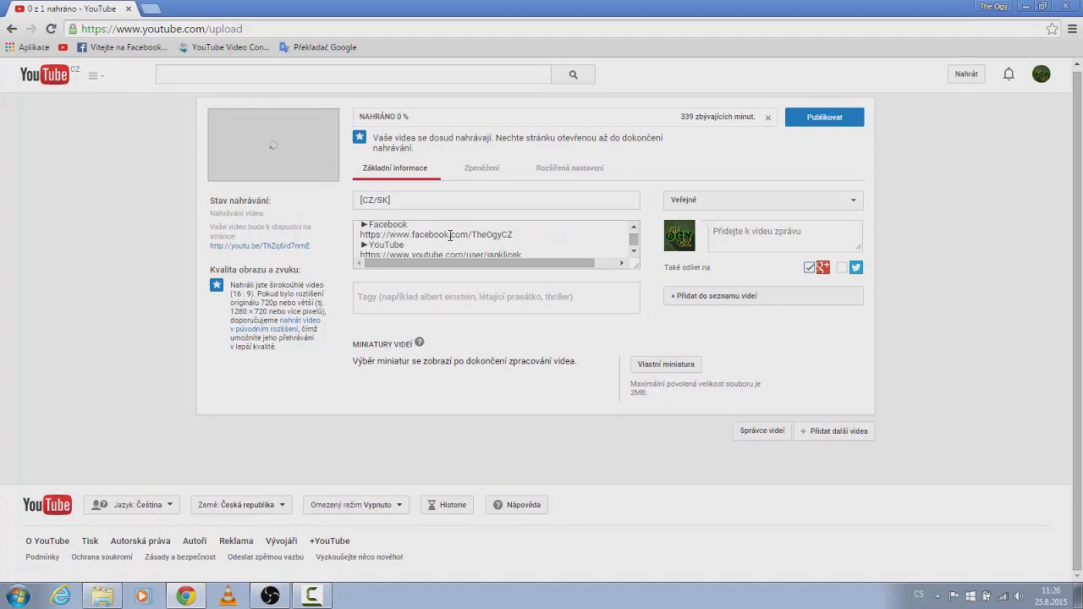
{"action": "scroll", "coordinate": [449, 236], "scroll_direction": "up", "scroll_amount": 8}
{"action": "scroll", "coordinate": [451, 237], "scroll_direction": "down", "scroll_amount": 1}
{"action": "scroll", "coordinate": [453, 237], "scroll_direction": "up", "scroll_amount": 1}
{"action": "scroll", "coordinate": [461, 240], "scroll_direction": "down", "scroll_amount": 1}
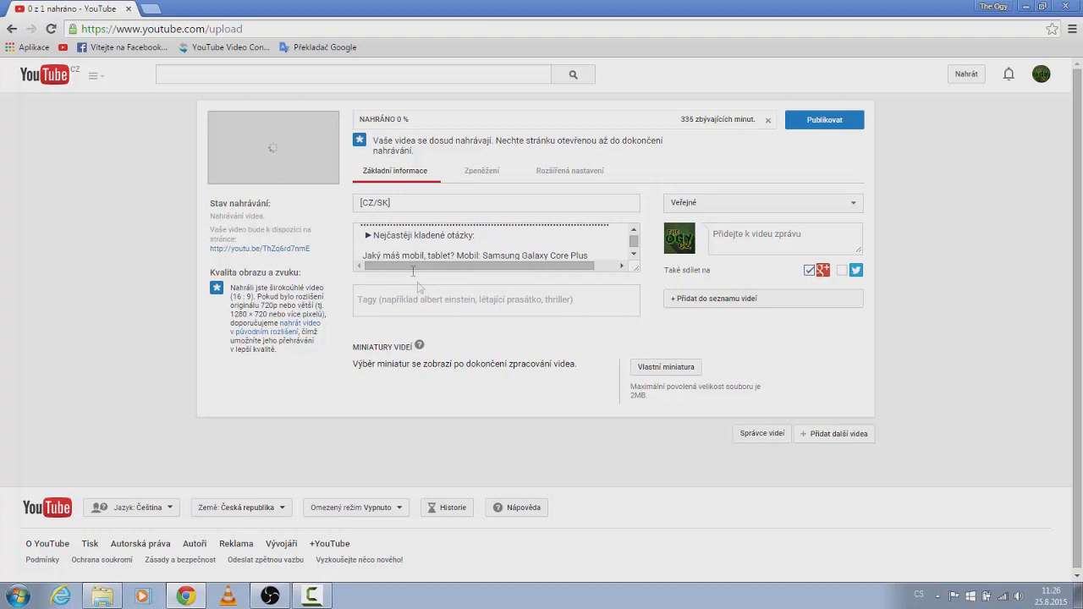
{"action": "scroll", "coordinate": [431, 227], "scroll_direction": "up", "scroll_amount": 2}
{"action": "scroll", "coordinate": [439, 244], "scroll_direction": "up", "scroll_amount": 2}
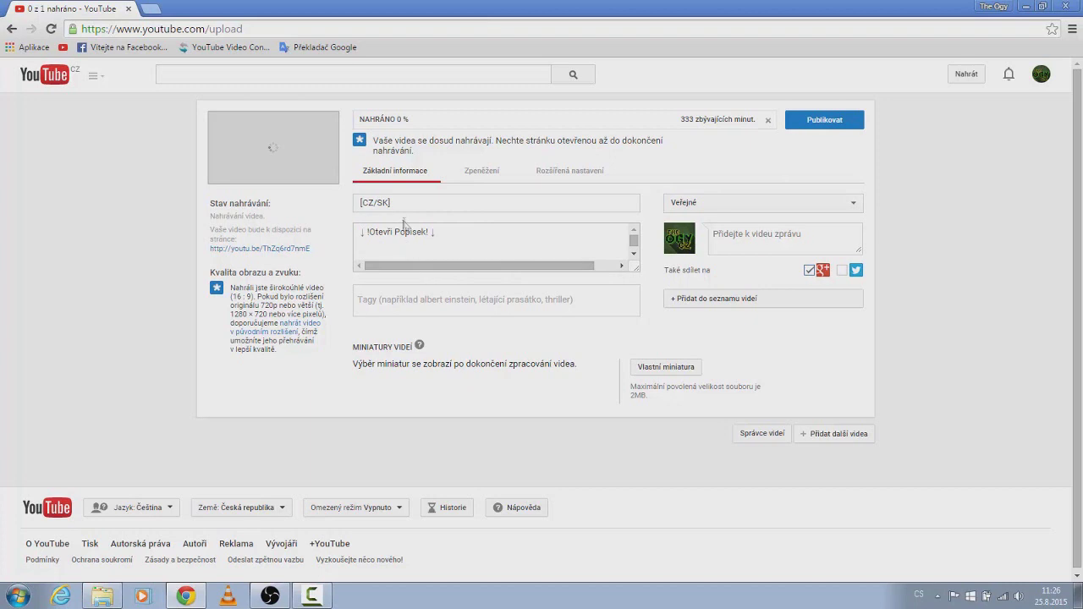
Replace the video's prefilled title with "test".
{"action": "left_click_drag", "start_coordinate": [394, 203], "coordinate": [355, 206]}
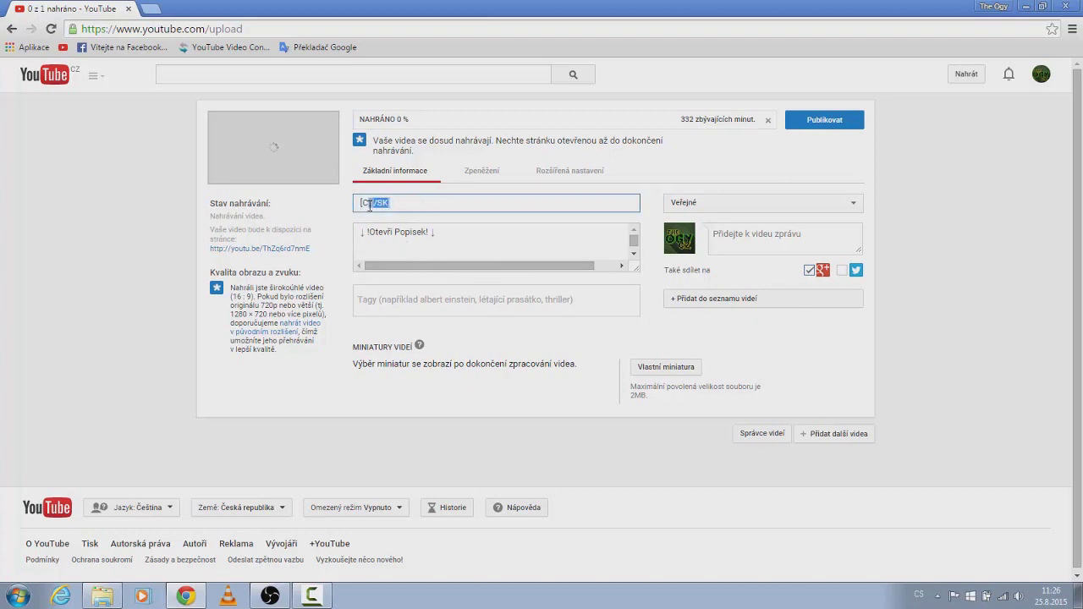
{"action": "double_click", "coordinate": [385, 203]}
{"action": "triple_click", "coordinate": [393, 203]}
{"action": "key", "text": "BackSpace"}
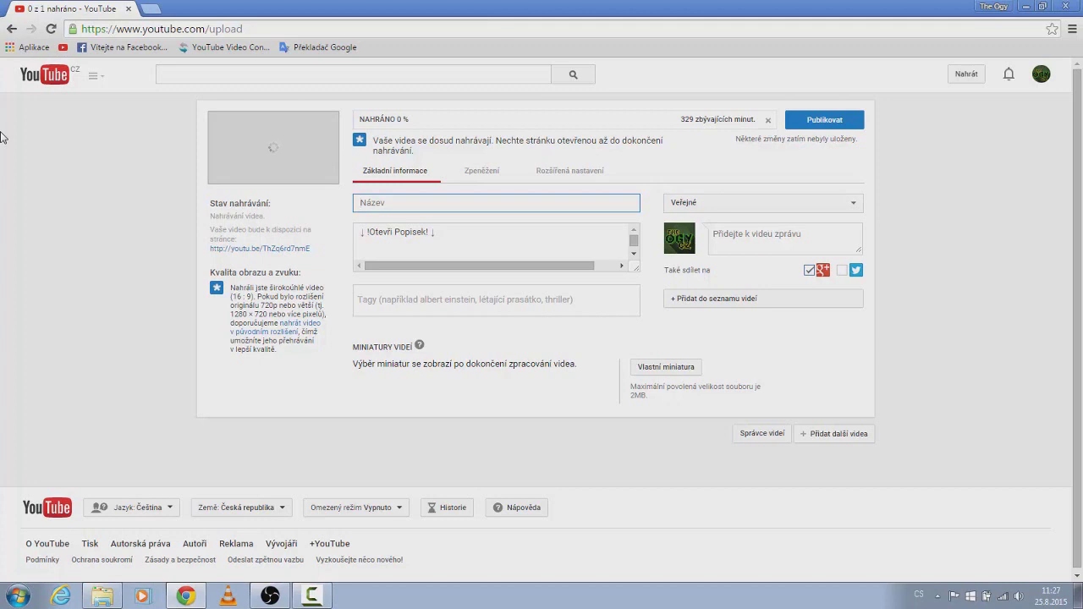
{"action": "type", "text": "test"}
Add the tags "the ogy cz", "clash of clans", "cz" and "sk" to the video.
{"action": "left_click", "coordinate": [464, 307]}
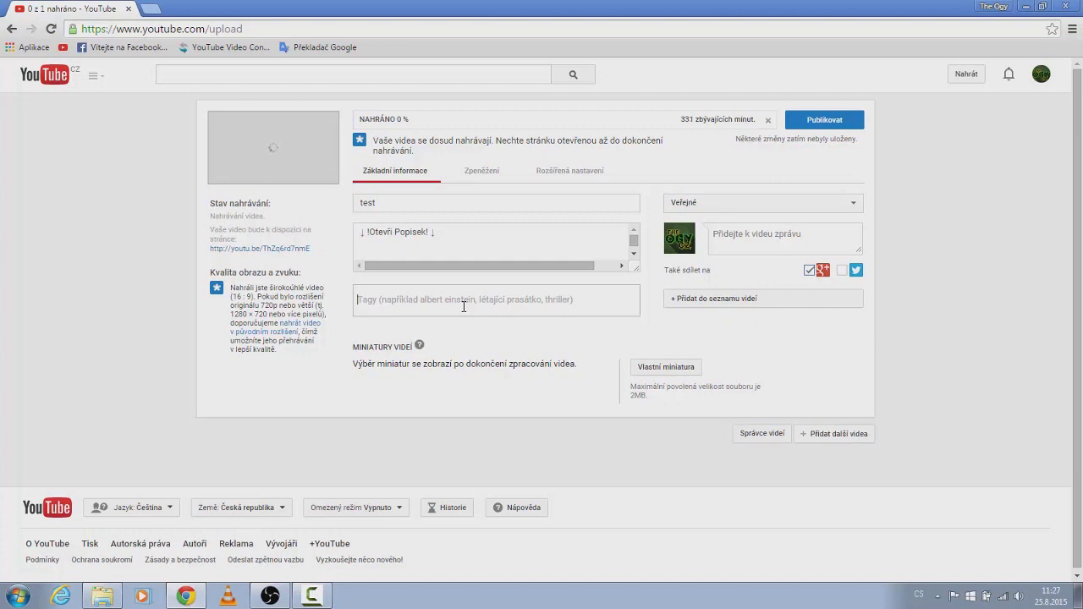
{"action": "left_click", "coordinate": [464, 306]}
{"action": "type", "text": "the ogy cz"}
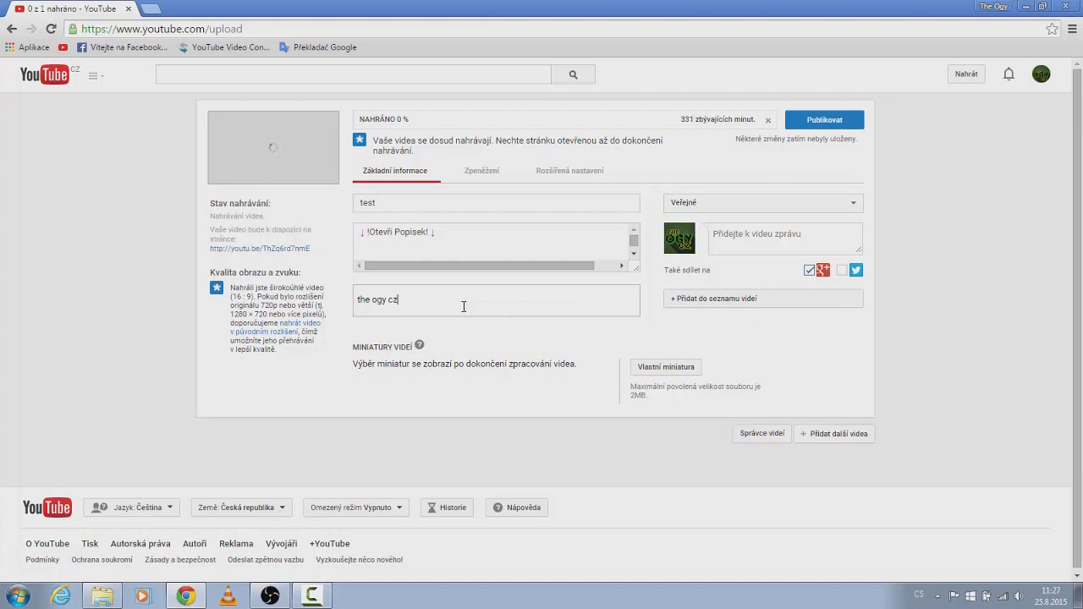
{"action": "key", "text": "Return"}
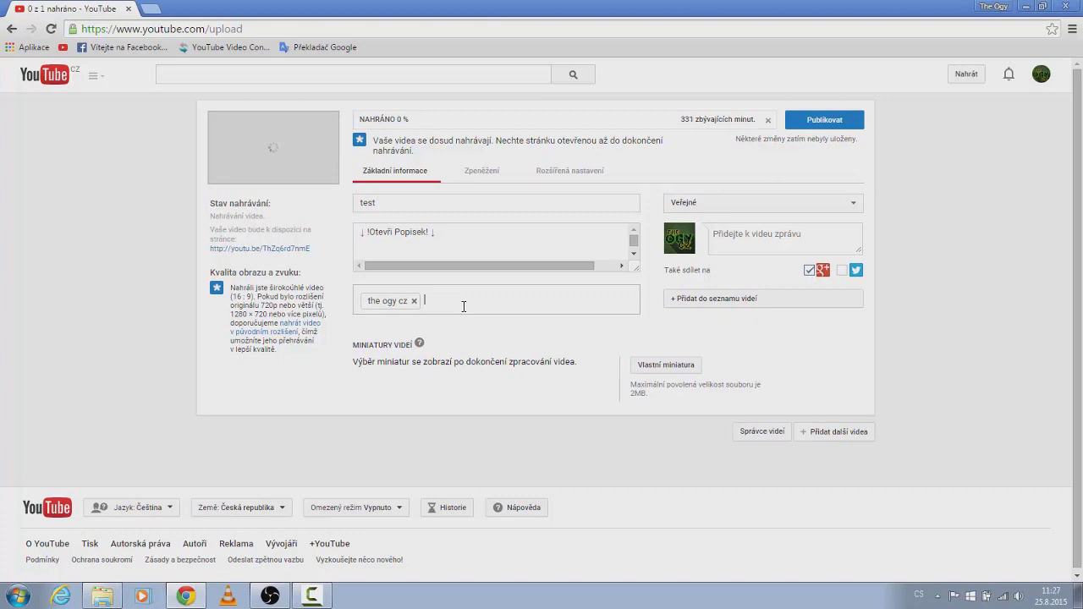
{"action": "type", "text": "clash if"}
{"action": "key", "text": "BackSpace"}
{"action": "key", "text": "BackSpace"}
{"action": "type", "text": "of clans"}
{"action": "key", "text": "Return"}
{"action": "type", "text": "cz"}
{"action": "key", "text": "Return"}
{"action": "type", "text": "sk"}
{"action": "key", "text": "Return"}
Add the tags "český", "slovenský", "letsplay", "let's play" and "boom beach" to the video.
{"action": "type", "text": "český"}
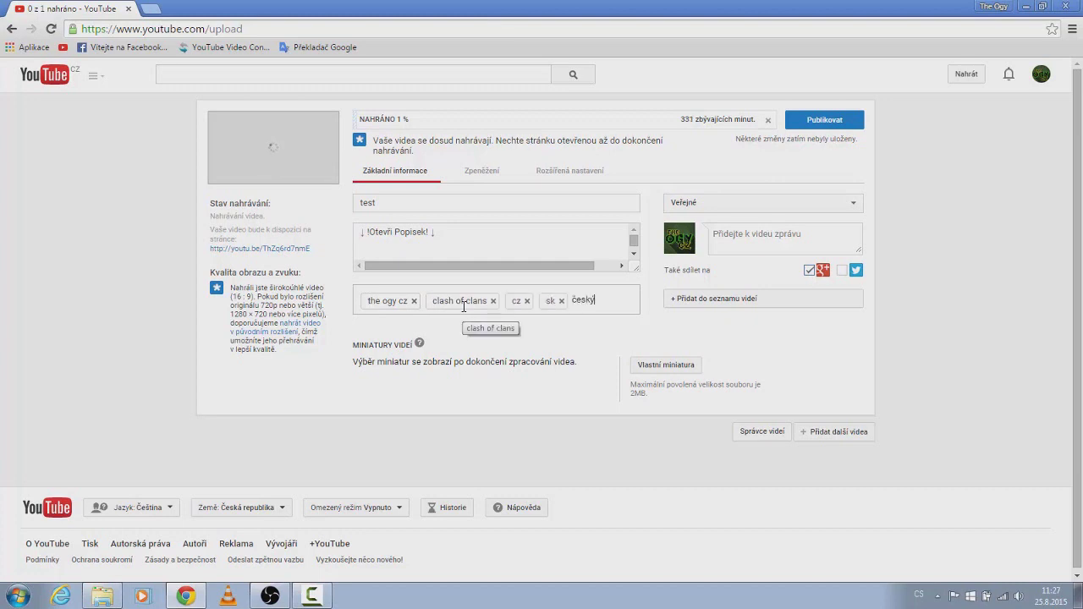
{"action": "key", "text": "Return"}
{"action": "type", "text": "slovenský"}
{"action": "key", "text": "BackSpace"}
{"action": "type", "text": "ý"}
{"action": "key", "text": "Return"}
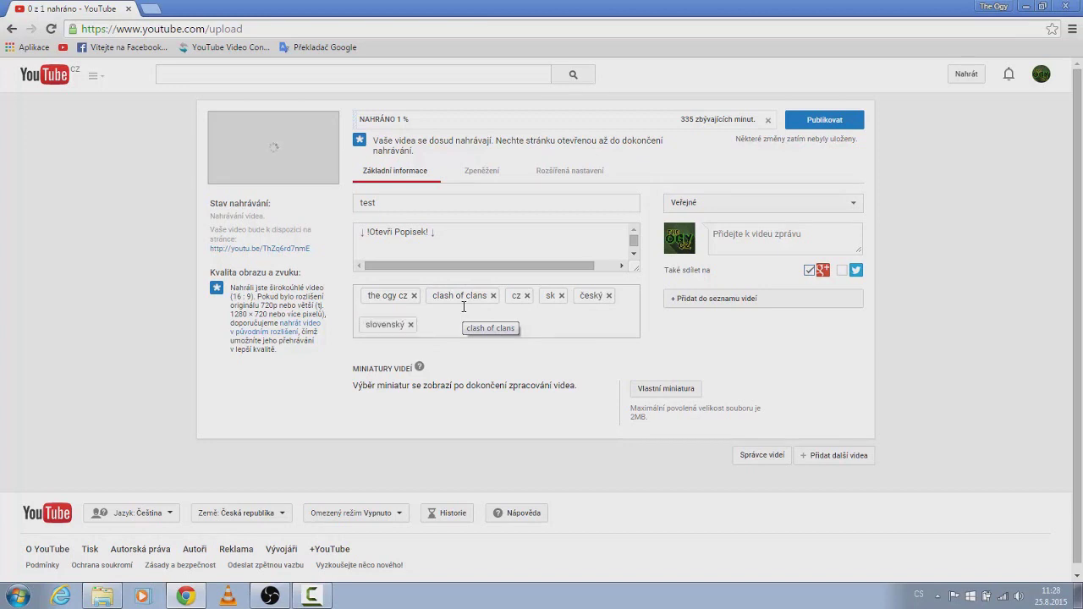
{"action": "type", "text": "letsplay let'splay"}
{"action": "key", "text": "Return"}
{"action": "type", "text": "boom beach"}
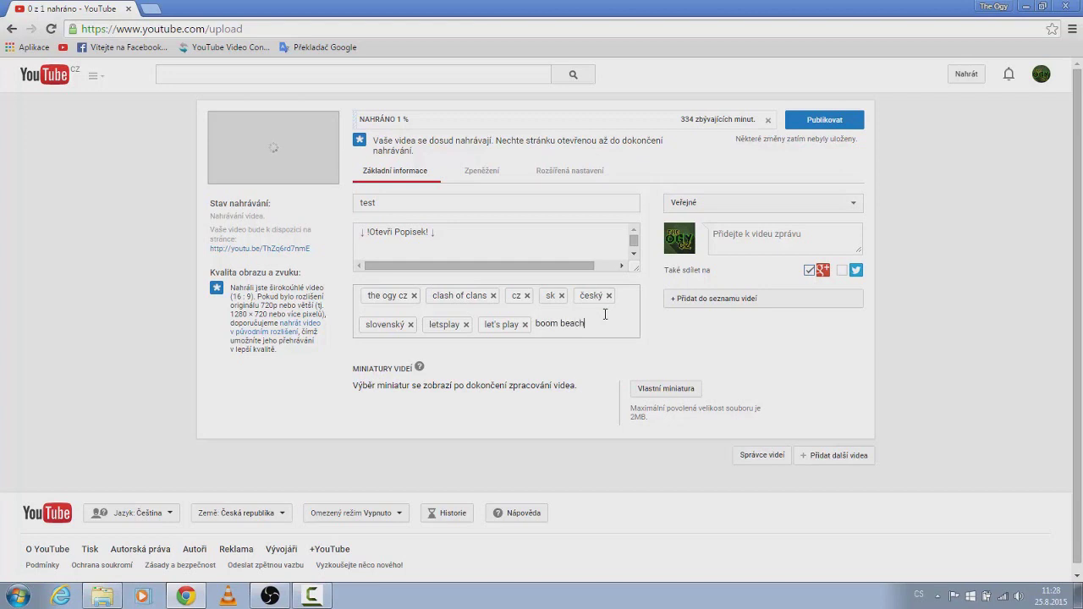
{"action": "key", "text": "Return"}
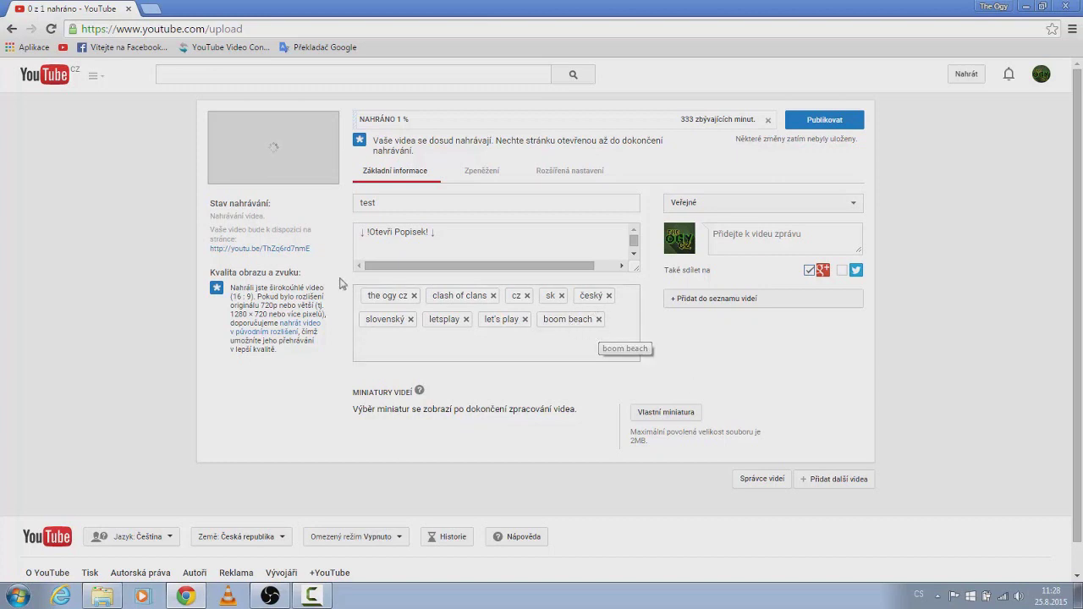
Remove all the tags from the video.
{"action": "left_click", "coordinate": [599, 319]}
{"action": "left_click", "coordinate": [608, 295]}
{"action": "left_click", "coordinate": [561, 296]}
{"action": "left_click", "coordinate": [590, 296]}
{"action": "left_click", "coordinate": [526, 295]}
{"action": "left_click", "coordinate": [547, 296]}
{"action": "left_click", "coordinate": [550, 296]}
{"action": "left_click", "coordinate": [493, 296]}
{"action": "left_click", "coordinate": [413, 301]}
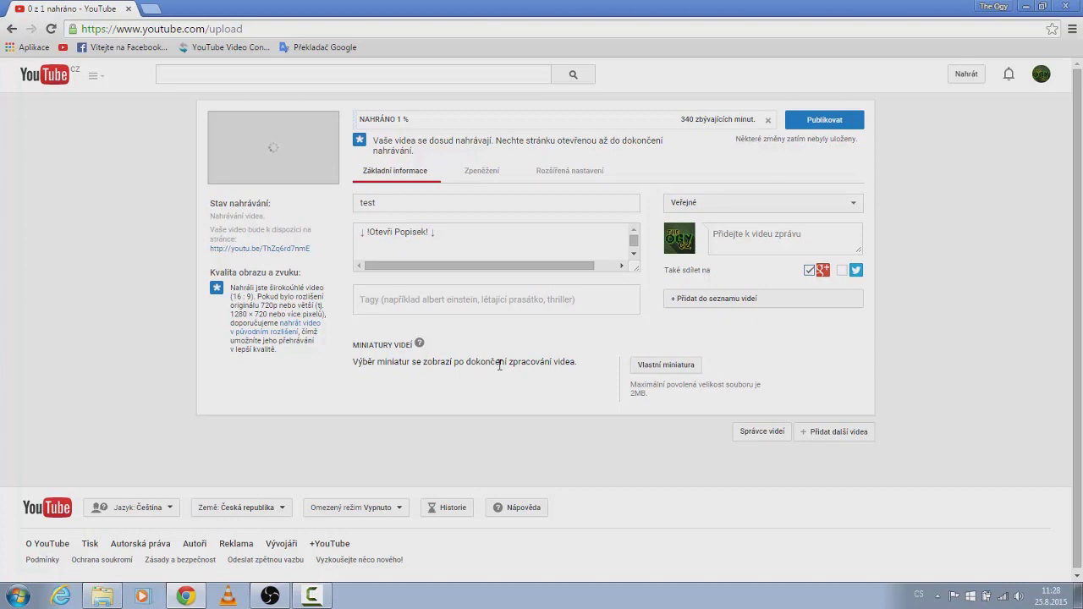
Set the video's privacy option to Plánované.
{"action": "left_click", "coordinate": [799, 245]}
{"action": "left_click", "coordinate": [721, 202]}
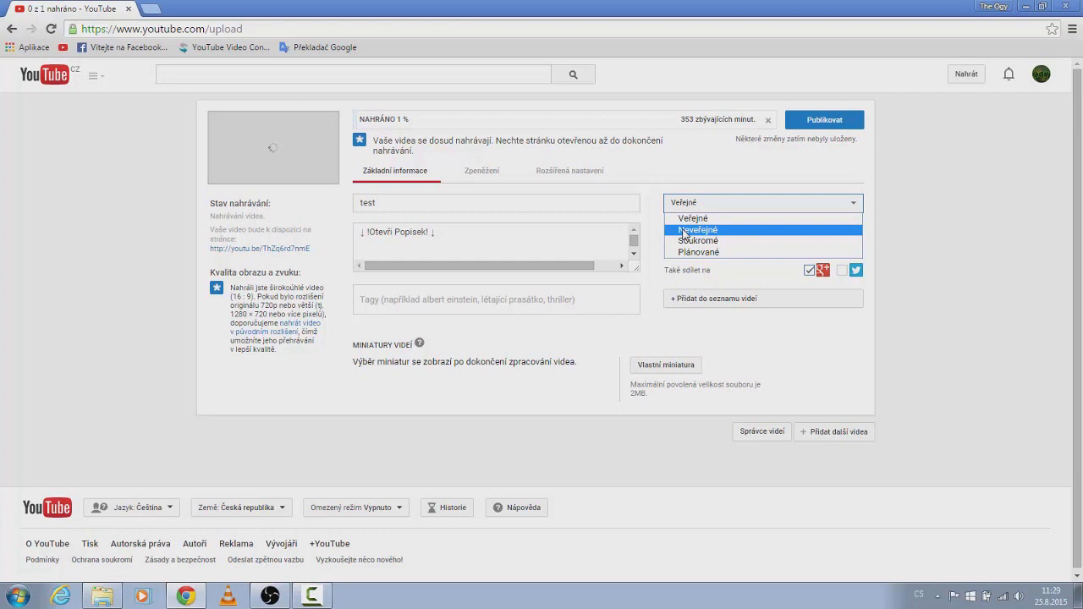
{"action": "left_click", "coordinate": [695, 218]}
{"action": "left_click", "coordinate": [702, 203]}
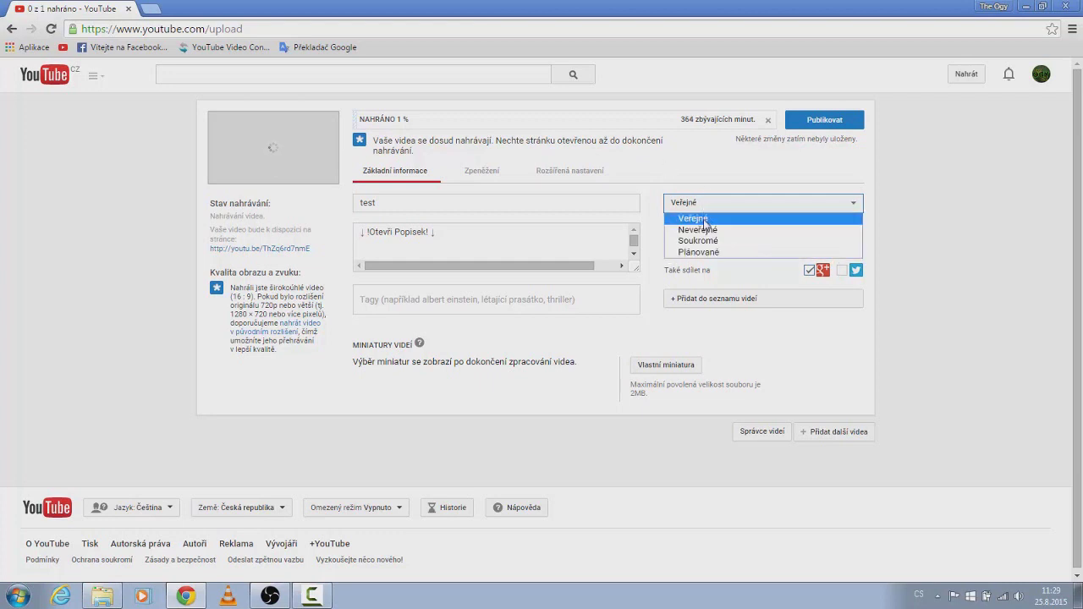
{"action": "left_click", "coordinate": [699, 253]}
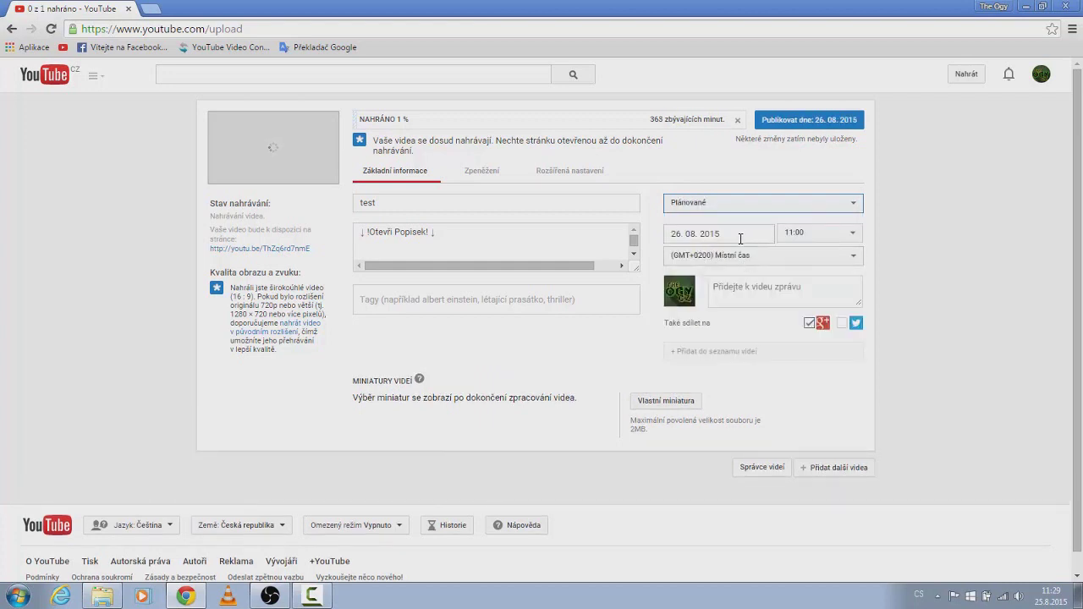
Look through the scheduled date, time and time zone choices, keeping (GMT+0200) Místní čas, and return the video's privacy to Veřejné.
{"action": "left_click", "coordinate": [725, 234]}
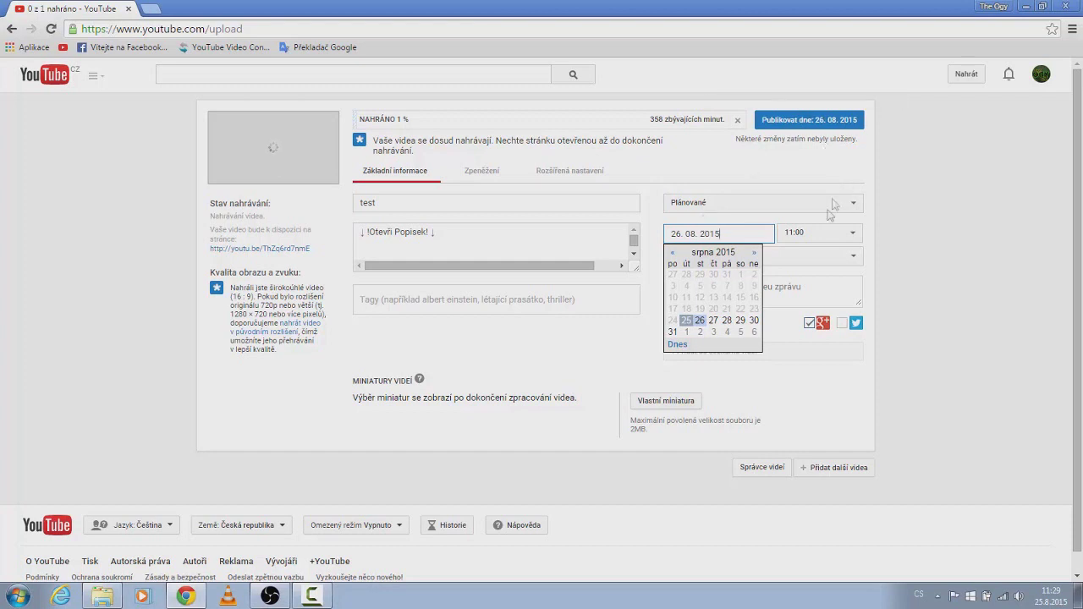
{"action": "left_click", "coordinate": [815, 233]}
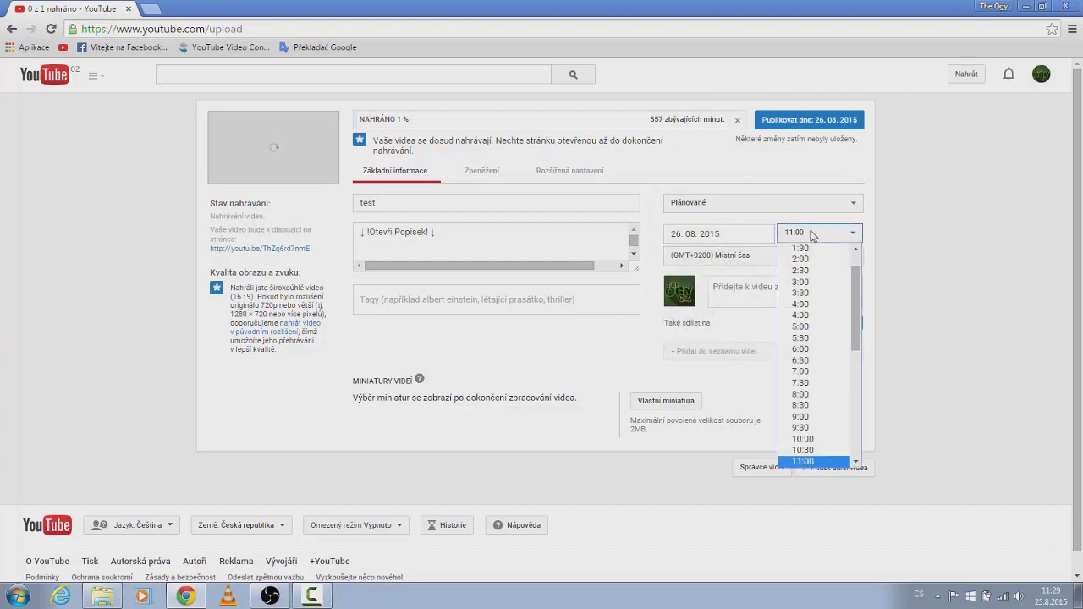
{"action": "left_click", "coordinate": [770, 234]}
{"action": "left_click", "coordinate": [889, 241]}
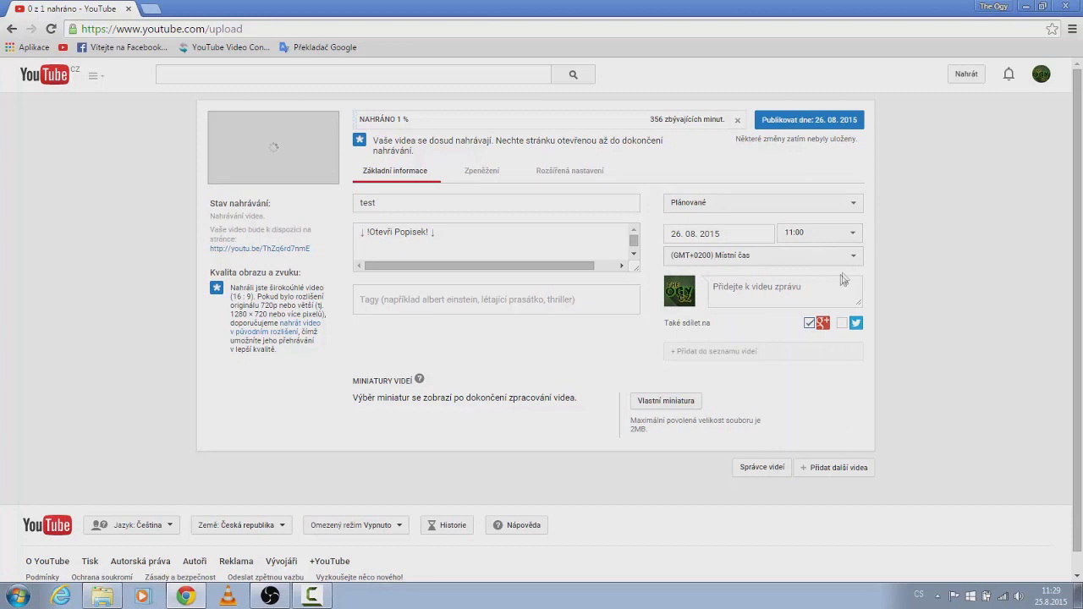
{"action": "left_click", "coordinate": [797, 256]}
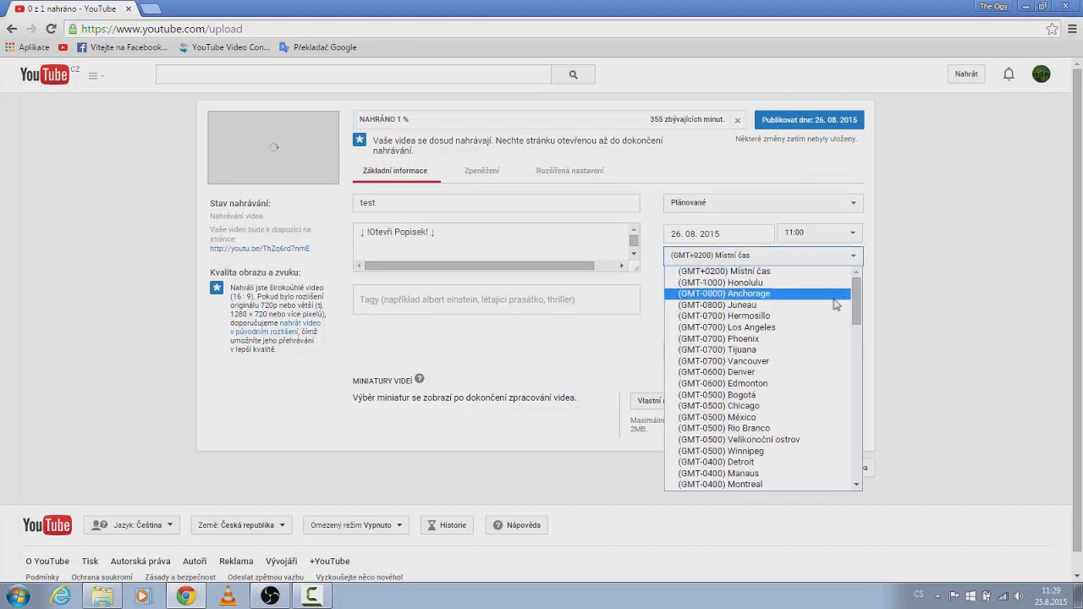
{"action": "left_click_drag", "start_coordinate": [855, 301], "coordinate": [827, 288]}
{"action": "left_click", "coordinate": [780, 272]}
{"action": "left_click", "coordinate": [700, 208]}
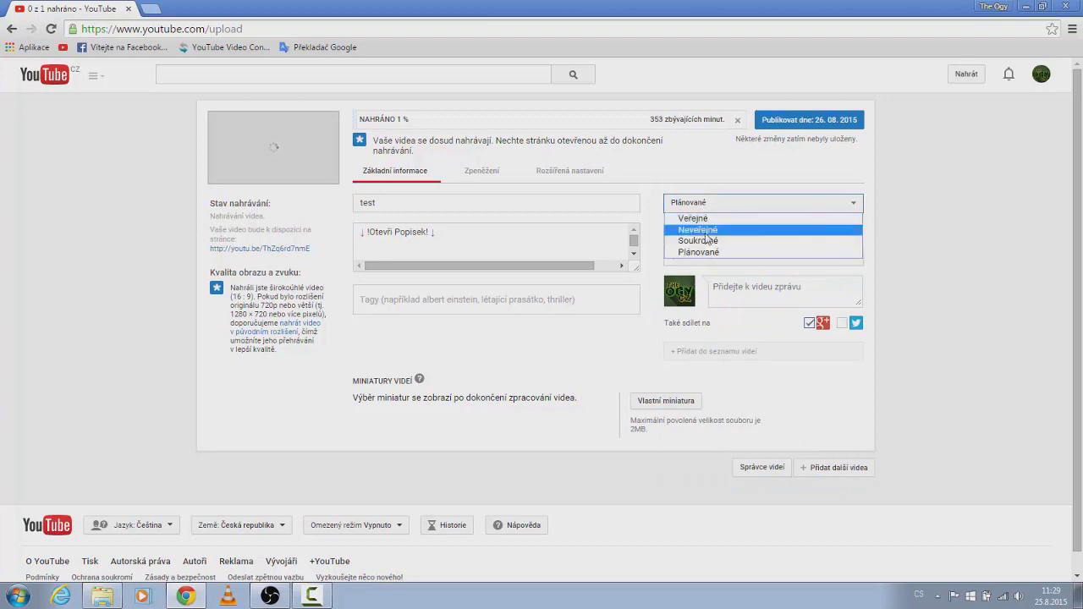
{"action": "left_click", "coordinate": [702, 217]}
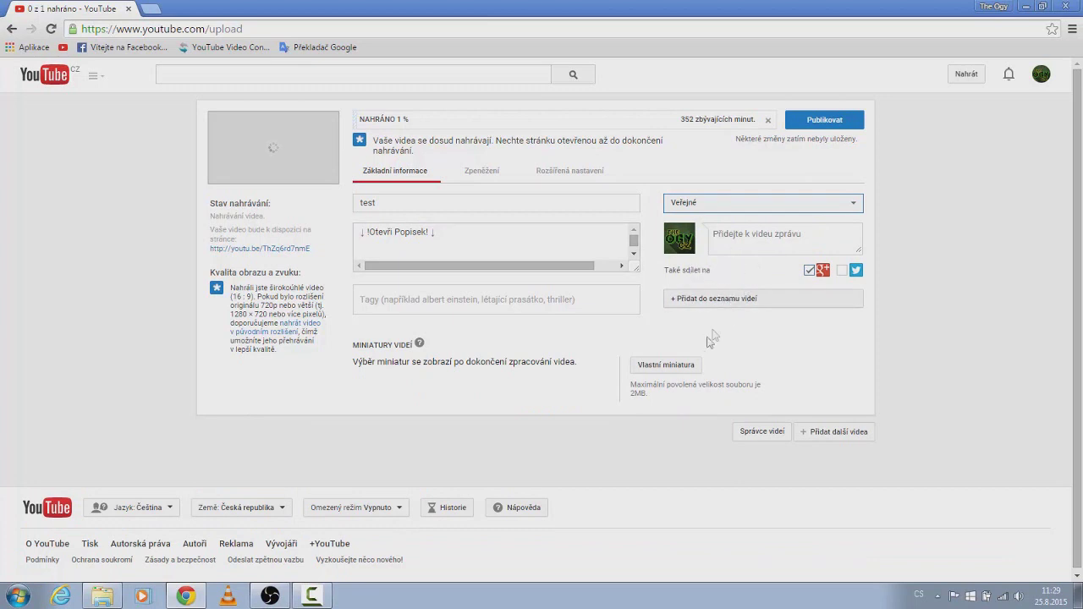
Open the file selection for a custom video thumbnail and cancel it without choosing a file.
{"action": "left_click", "coordinate": [648, 368]}
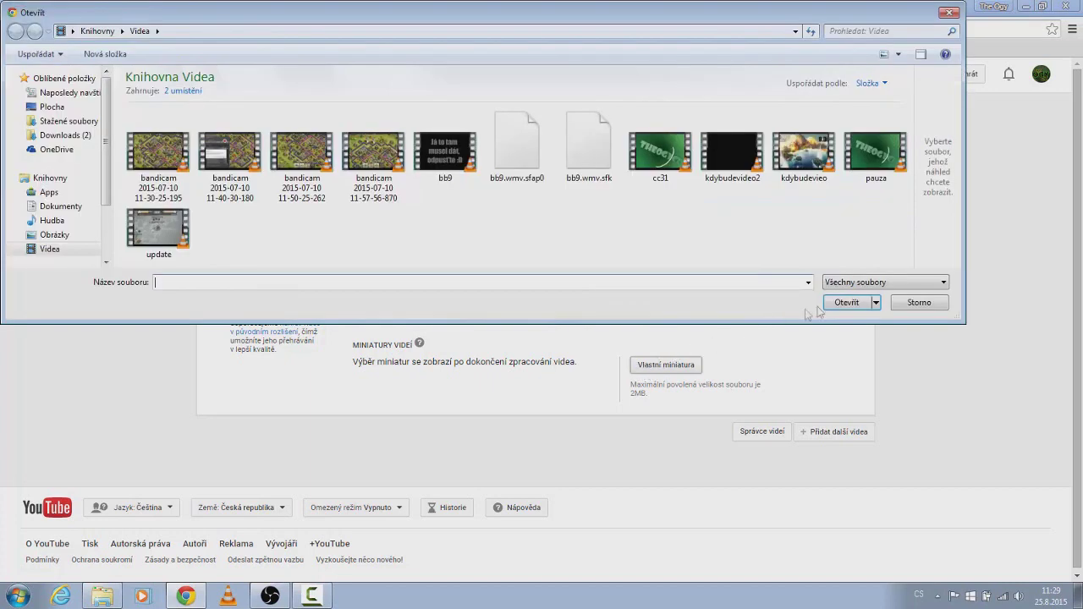
{"action": "left_click", "coordinate": [917, 302]}
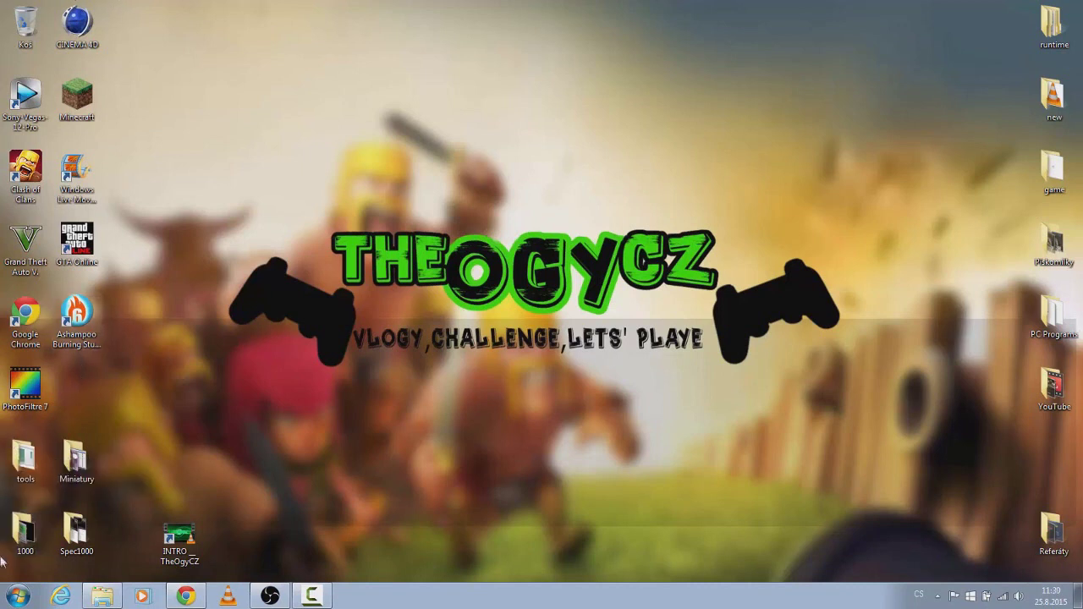
Start PhotoFiltre 7 and briefly check the recording time in Camtasia Recorder.
{"action": "left_click", "coordinate": [17, 596]}
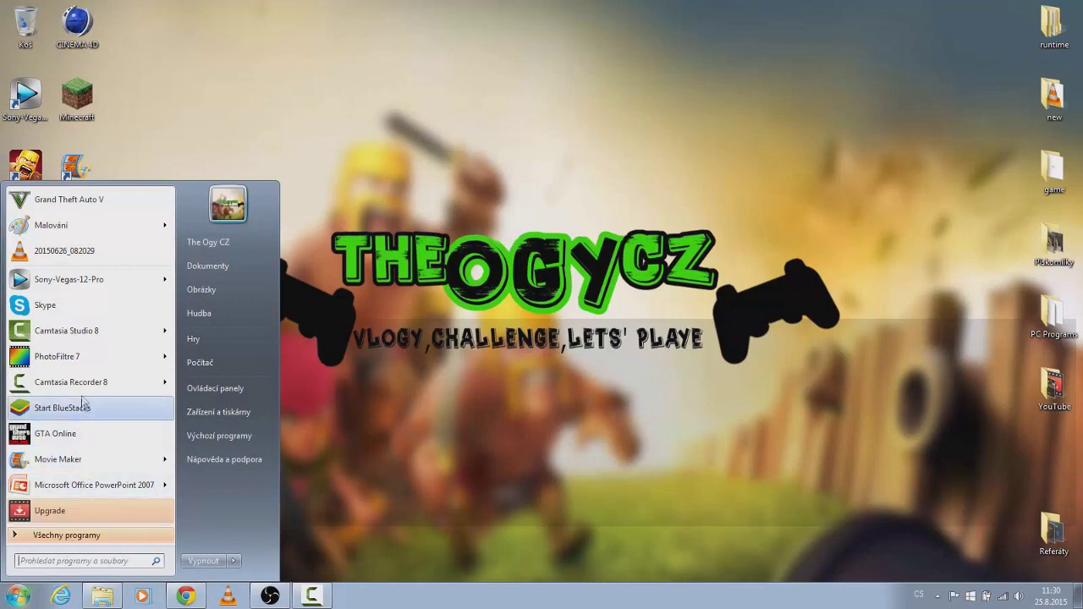
{"action": "left_click", "coordinate": [78, 358]}
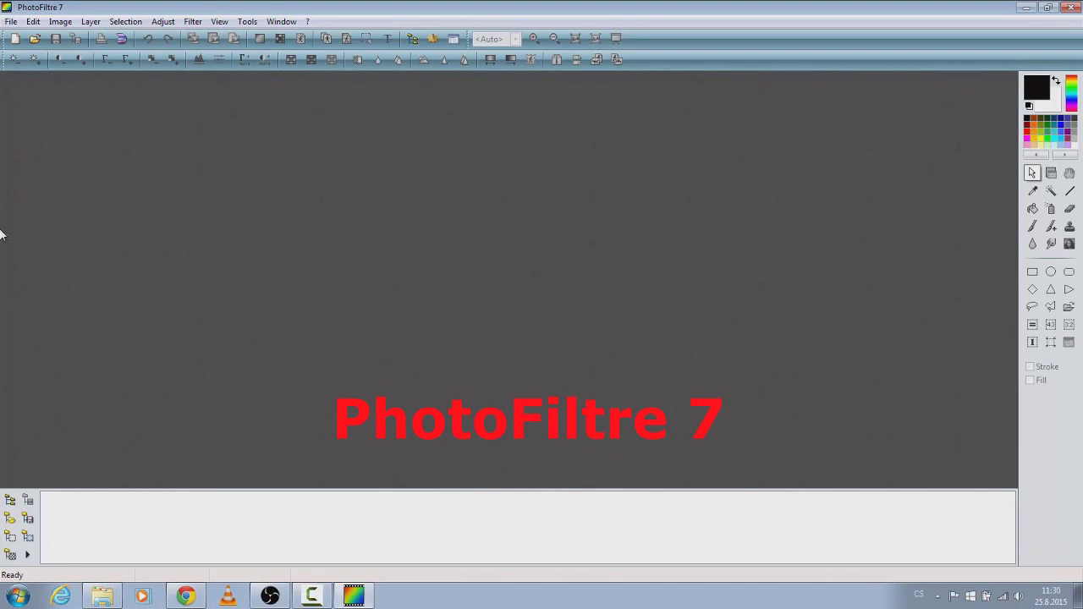
{"action": "left_click", "coordinate": [301, 596]}
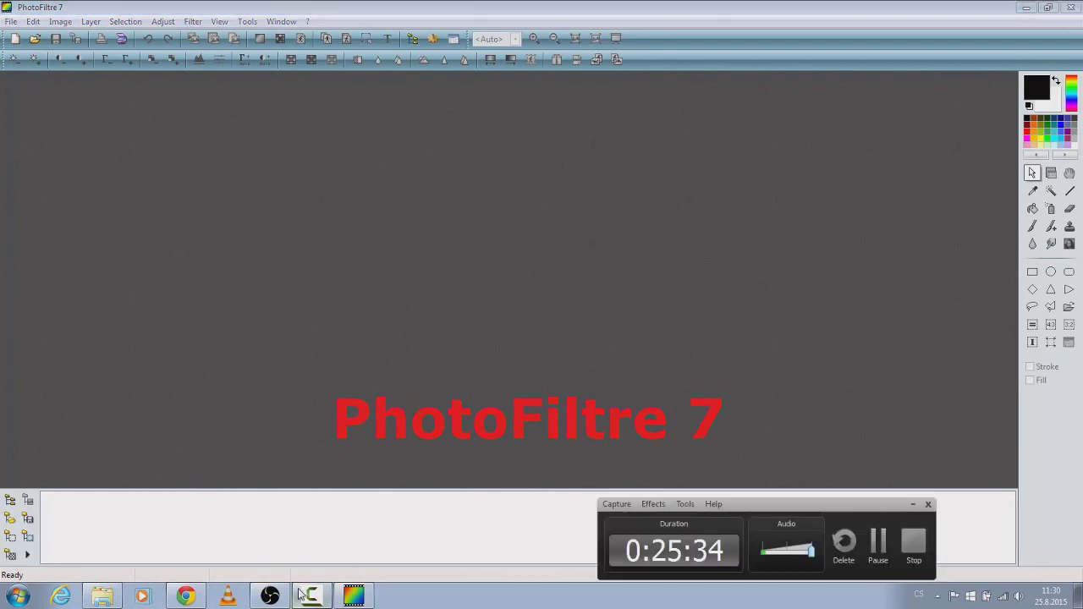
{"action": "left_click", "coordinate": [301, 595]}
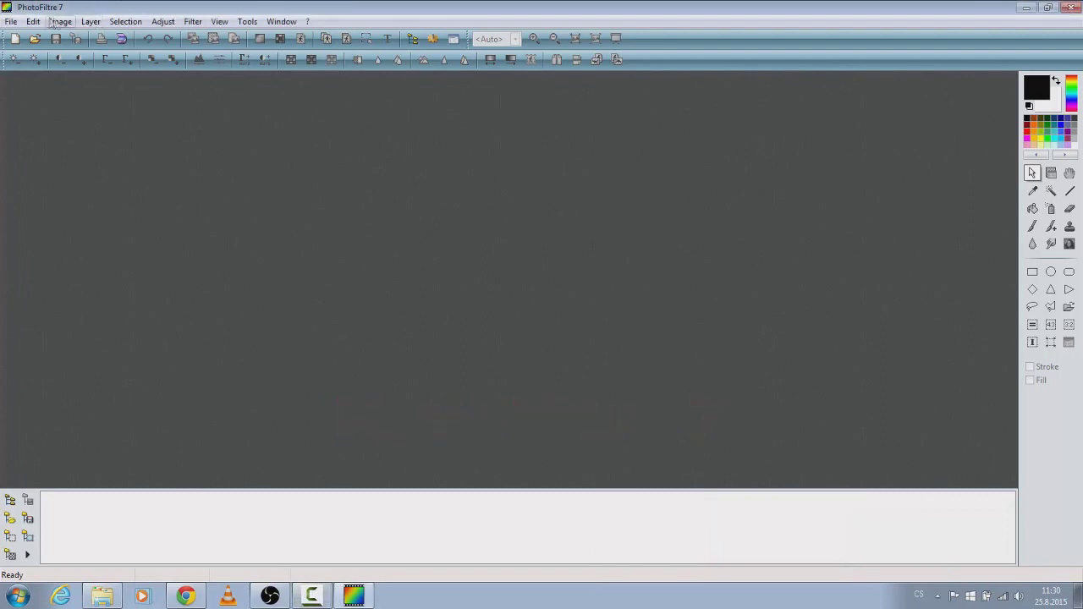
Try to load a folder of images into the image explorer.
{"action": "left_click", "coordinate": [7, 20]}
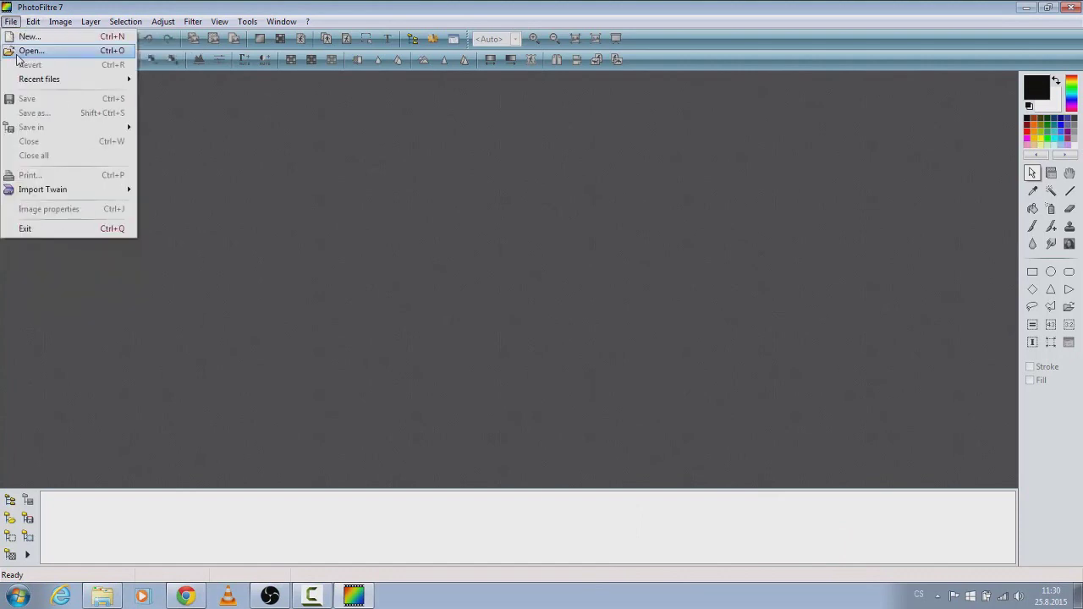
{"action": "left_click", "coordinate": [133, 447]}
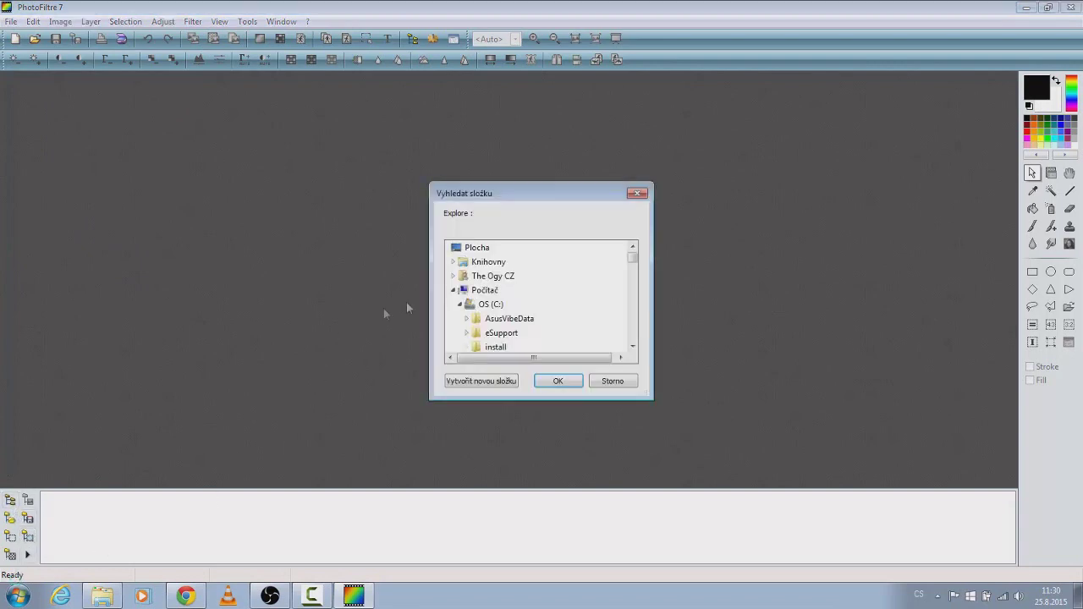
{"action": "mouse_move", "coordinate": [635, 261]}
{"action": "left_mouse_down"}
{"action": "mouse_move", "coordinate": [636, 292]}
{"action": "mouse_move", "coordinate": [636, 252]}
{"action": "left_mouse_up"}
{"action": "left_click", "coordinate": [560, 381]}
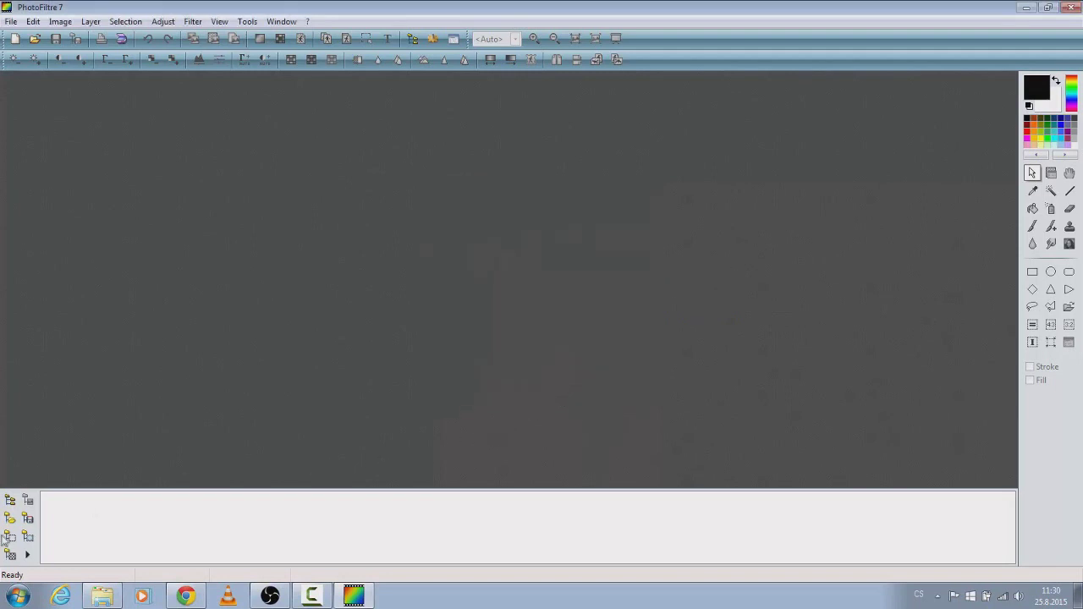
Load the desktop folder 1000 into the image explorer and open BoomBeach2M.png in the workspace.
{"action": "left_click", "coordinate": [10, 500]}
{"action": "left_click_drag", "start_coordinate": [632, 269], "coordinate": [637, 291]}
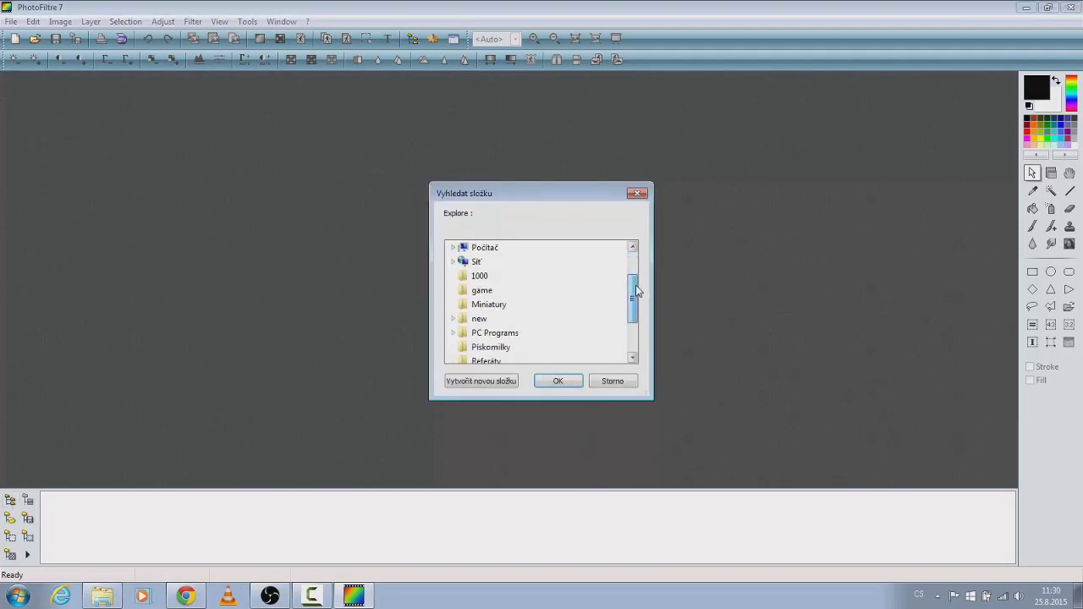
{"action": "left_click", "coordinate": [465, 269]}
{"action": "left_click", "coordinate": [560, 380]}
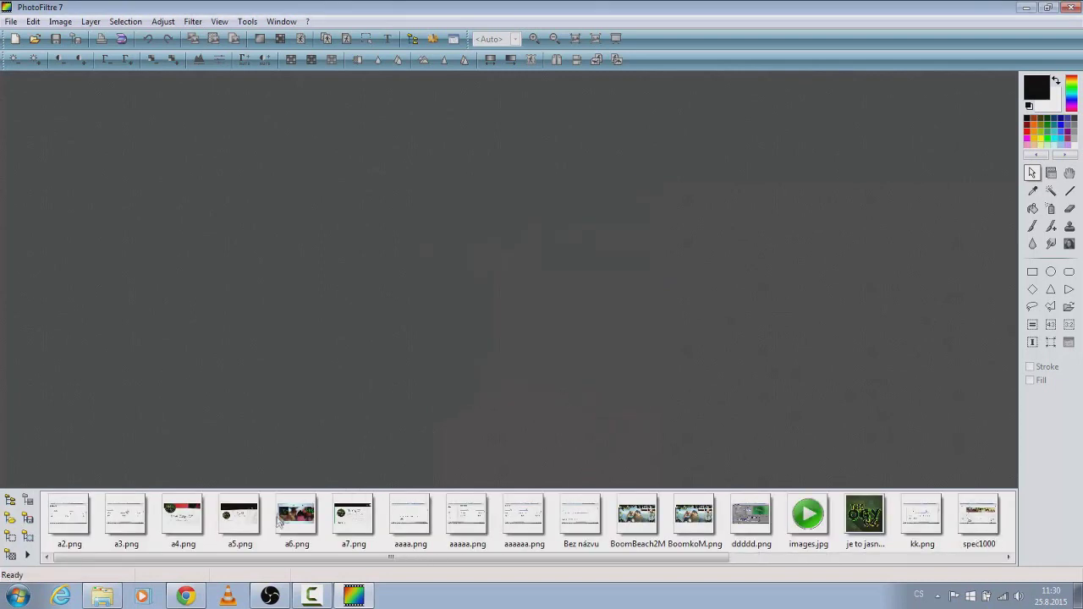
{"action": "left_click", "coordinate": [642, 518]}
{"action": "left_click_drag", "start_coordinate": [546, 477], "coordinate": [134, 259]}
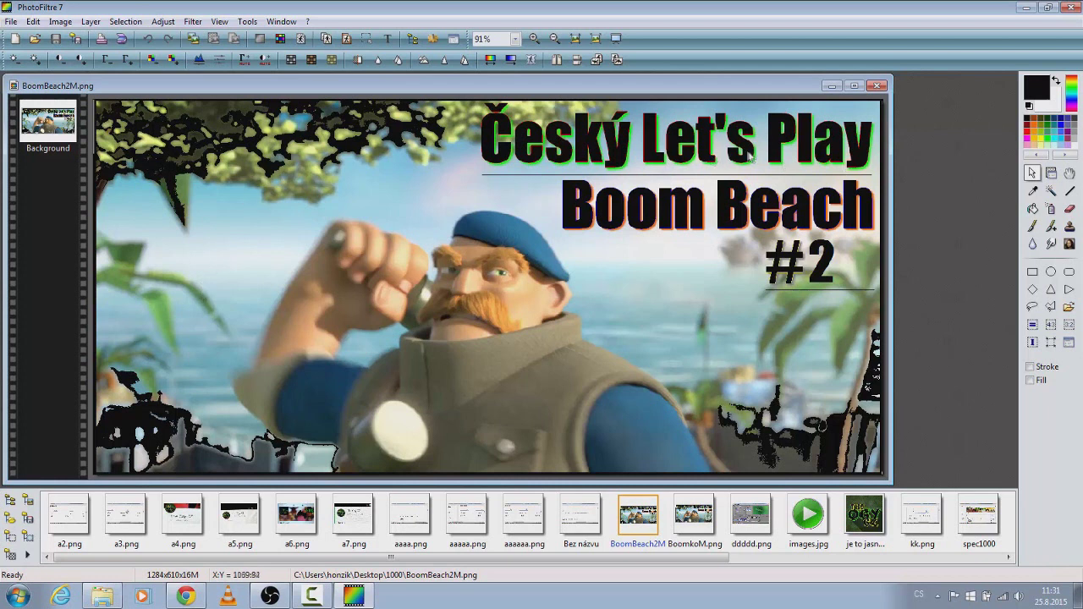
Add the text "Ahoj" in Microsoft JhengHei at size 150 and a 135° angle, and move it clear of the Boom Beach title.
{"action": "left_click", "coordinate": [389, 39]}
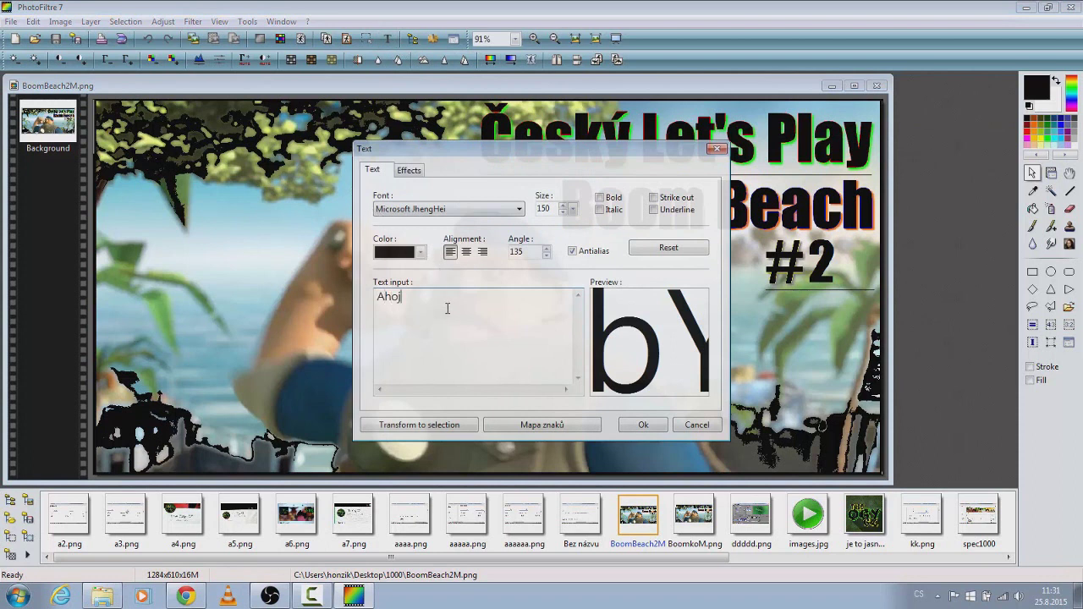
{"action": "double_click", "coordinate": [455, 210]}
{"action": "left_click", "coordinate": [643, 424]}
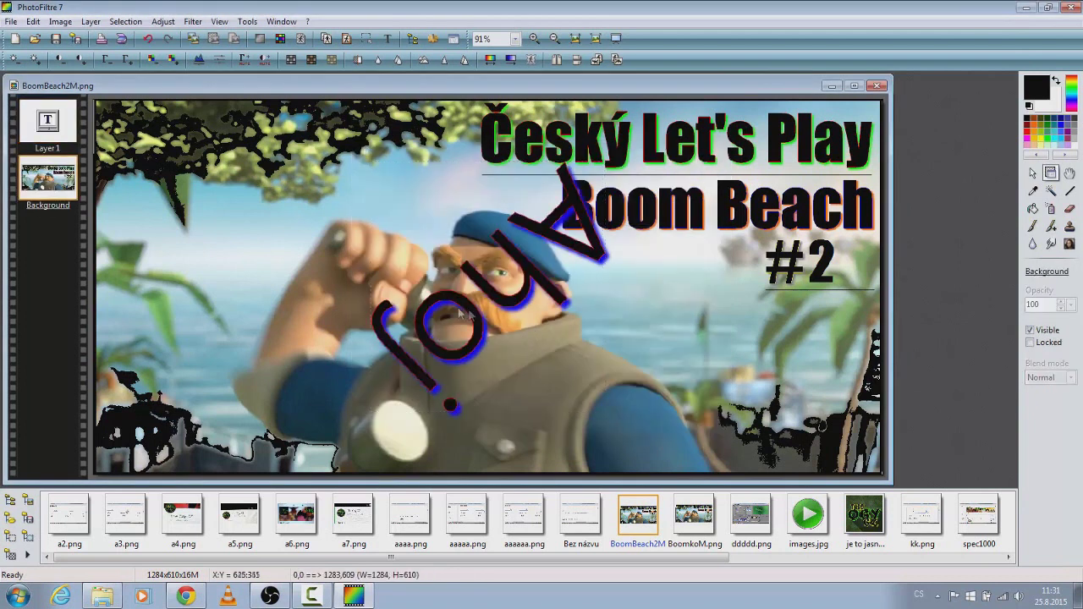
{"action": "left_click", "coordinate": [482, 320]}
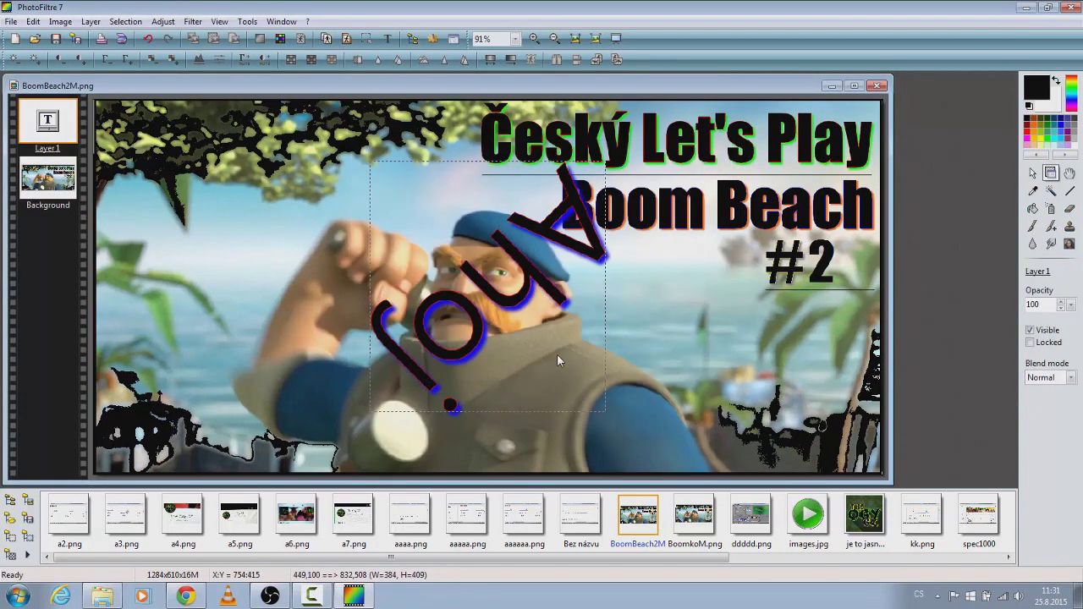
{"action": "left_click_drag", "start_coordinate": [477, 325], "coordinate": [382, 330]}
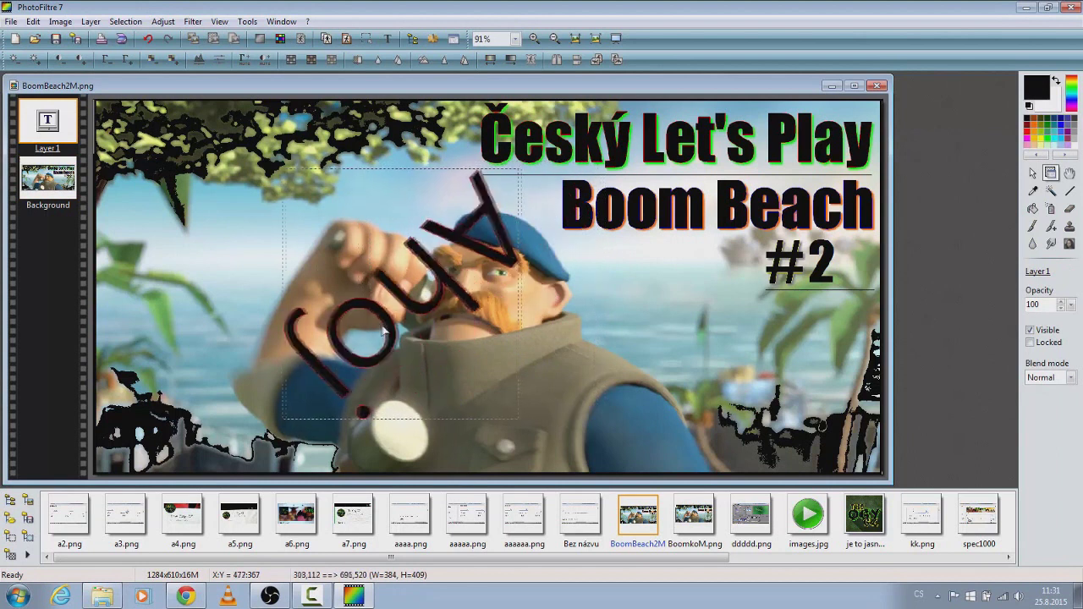
{"action": "right_click", "coordinate": [475, 124]}
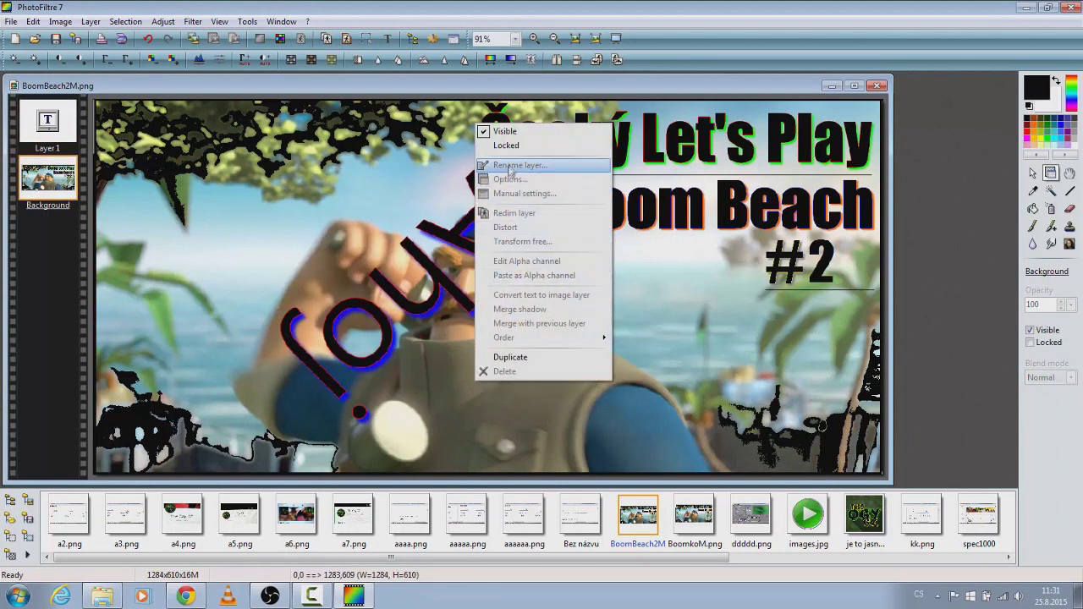
{"action": "left_click", "coordinate": [400, 293]}
{"action": "right_click", "coordinate": [398, 291]}
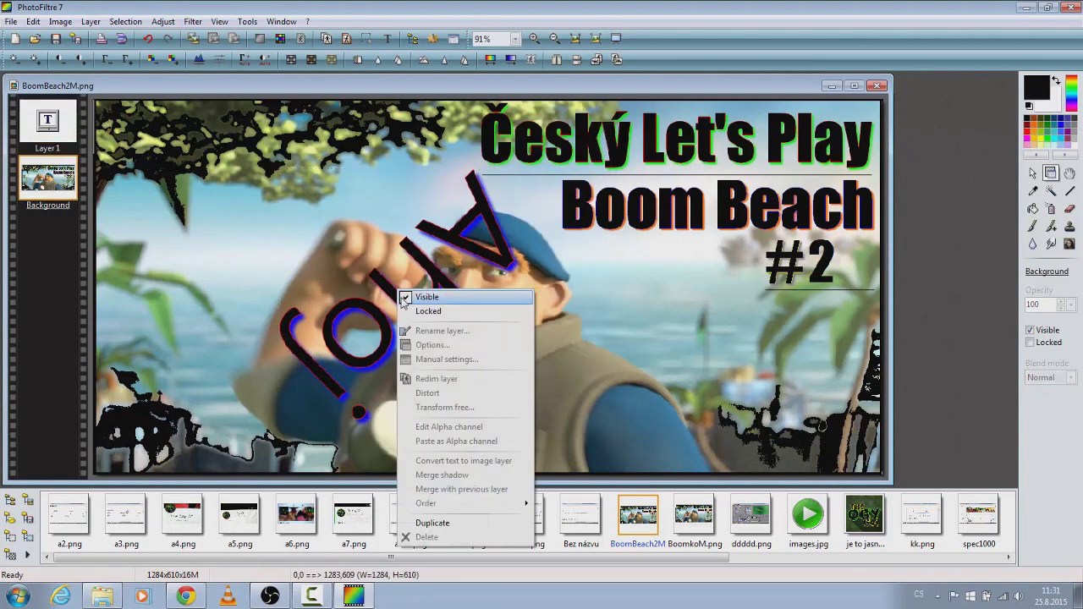
{"action": "left_click", "coordinate": [423, 297]}
{"action": "right_click", "coordinate": [48, 187]}
{"action": "left_click", "coordinate": [76, 194]}
{"action": "right_click", "coordinate": [441, 318]}
{"action": "left_click", "coordinate": [367, 291]}
Reopen the Ahoj text layer's settings, view its effects, and set the text angle to 0.
{"action": "left_click", "coordinate": [38, 127]}
{"action": "right_click", "coordinate": [39, 127]}
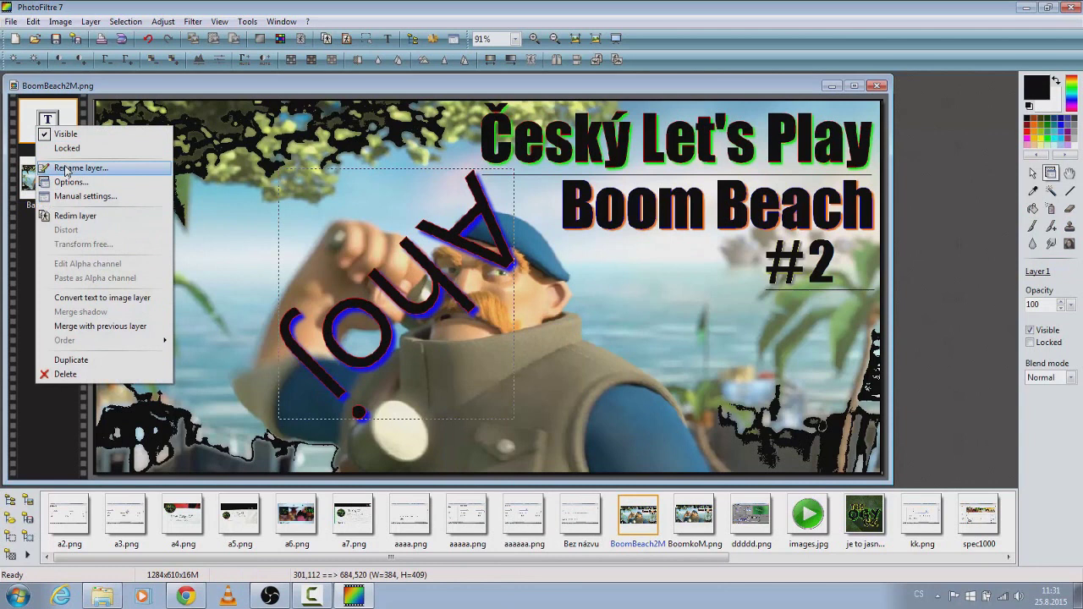
{"action": "left_click", "coordinate": [55, 164]}
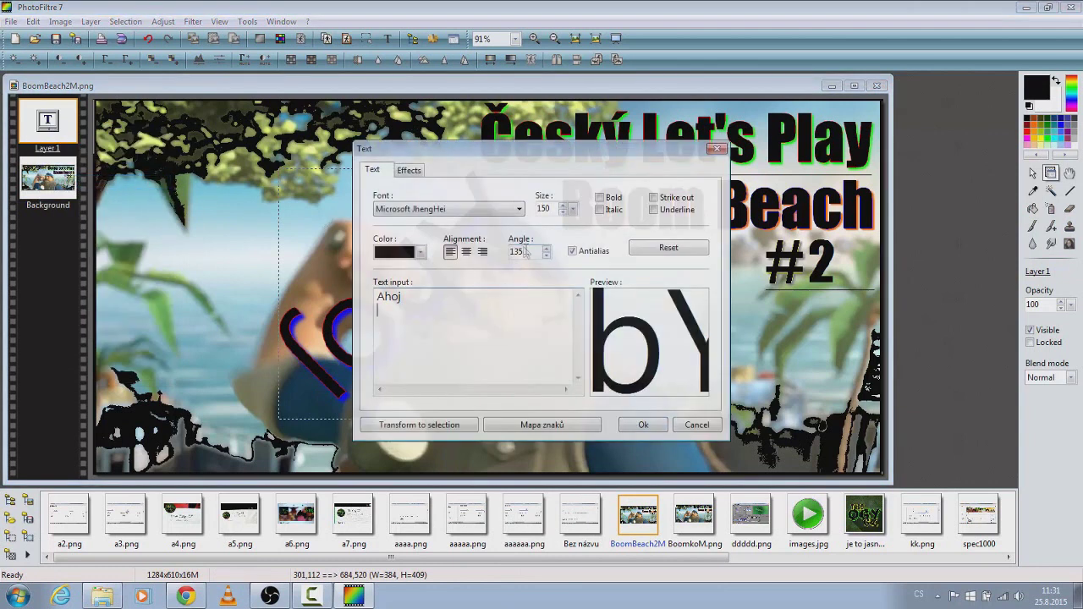
{"action": "left_click", "coordinate": [418, 173]}
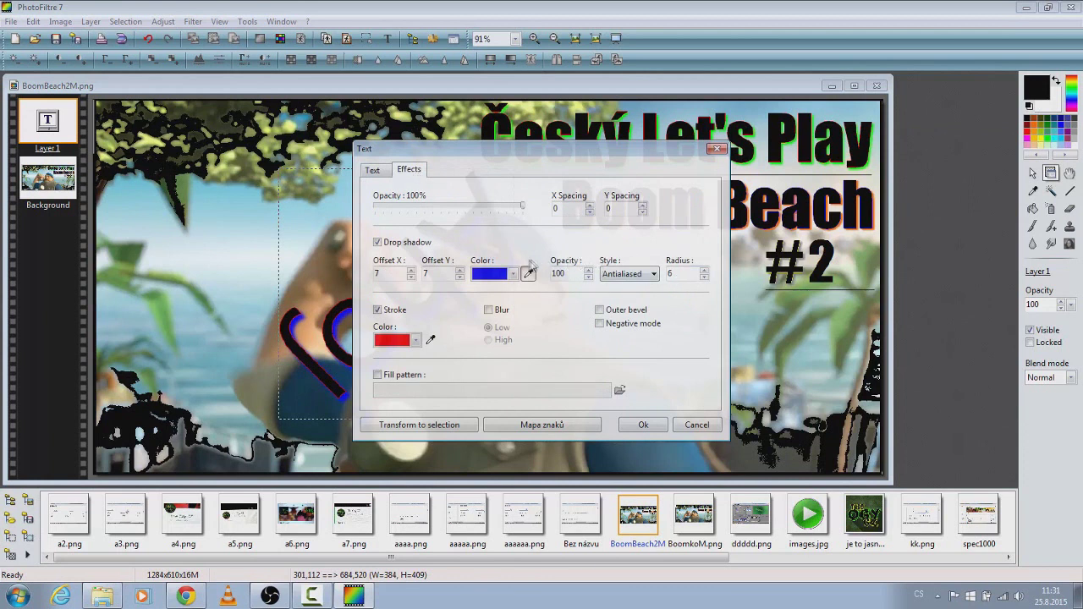
{"action": "left_click", "coordinate": [373, 170]}
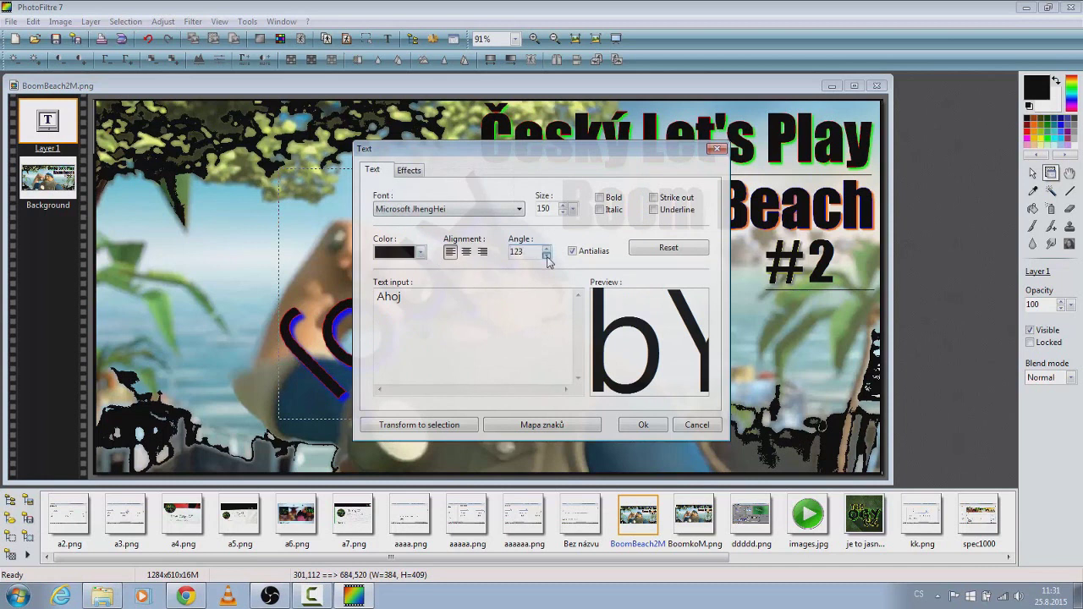
{"action": "left_click", "coordinate": [547, 256]}
{"action": "left_click", "coordinate": [640, 425]}
Move the Ahoj text layer down over the character's raised arm and face, to about X 288, Y 214.
{"action": "left_click", "coordinate": [48, 180]}
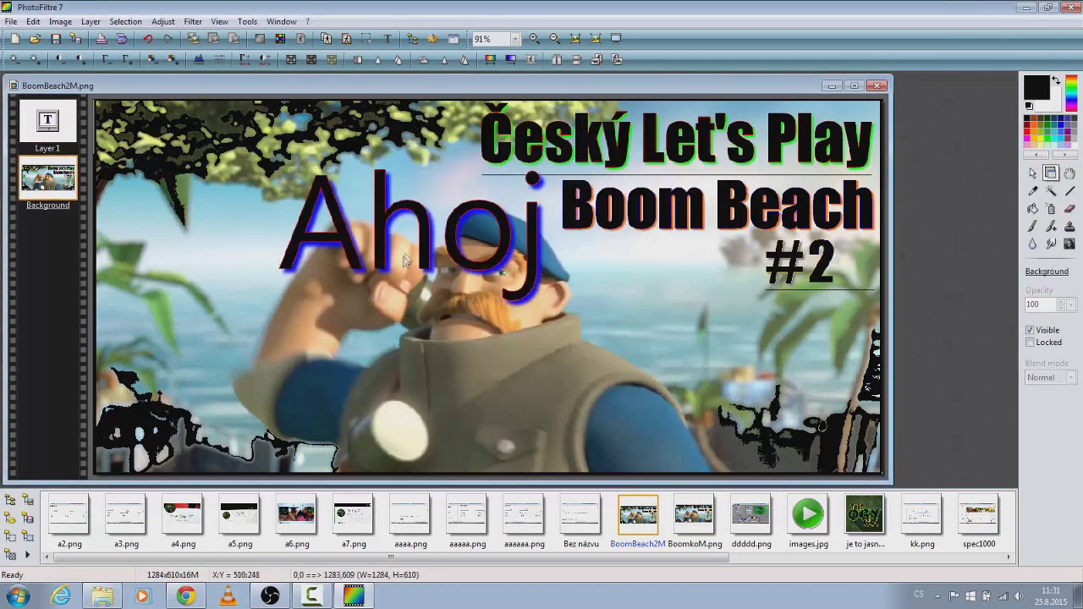
{"action": "left_click", "coordinate": [43, 123]}
{"action": "left_click_drag", "start_coordinate": [285, 245], "coordinate": [296, 312]}
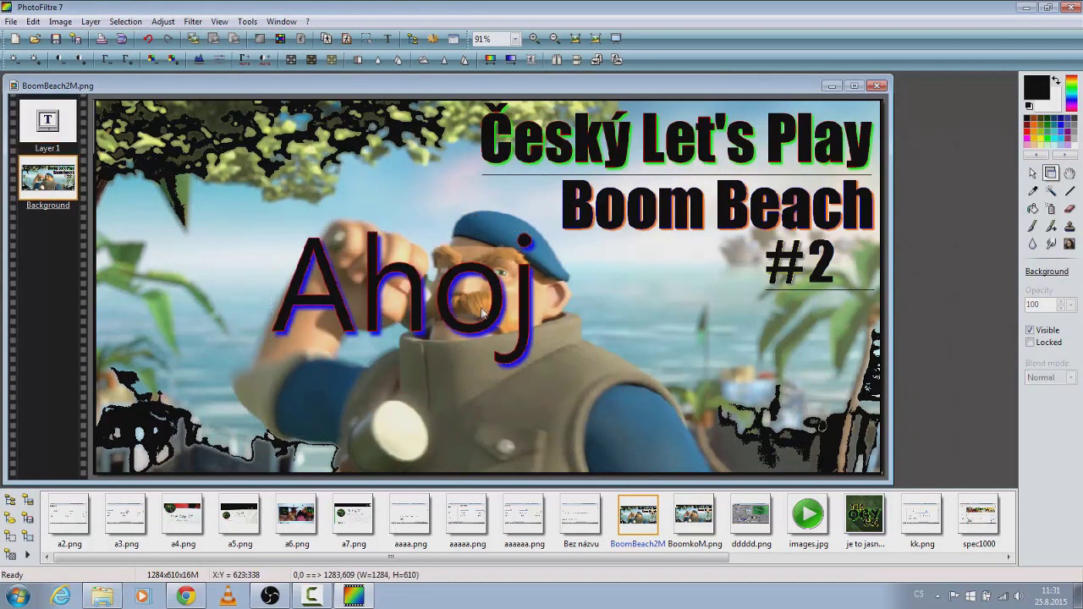
Examine the Ahoj layer's text effects and the drop shadow colour choices, and close the settings without applying anything.
{"action": "right_click", "coordinate": [55, 124]}
{"action": "left_click", "coordinate": [92, 180]}
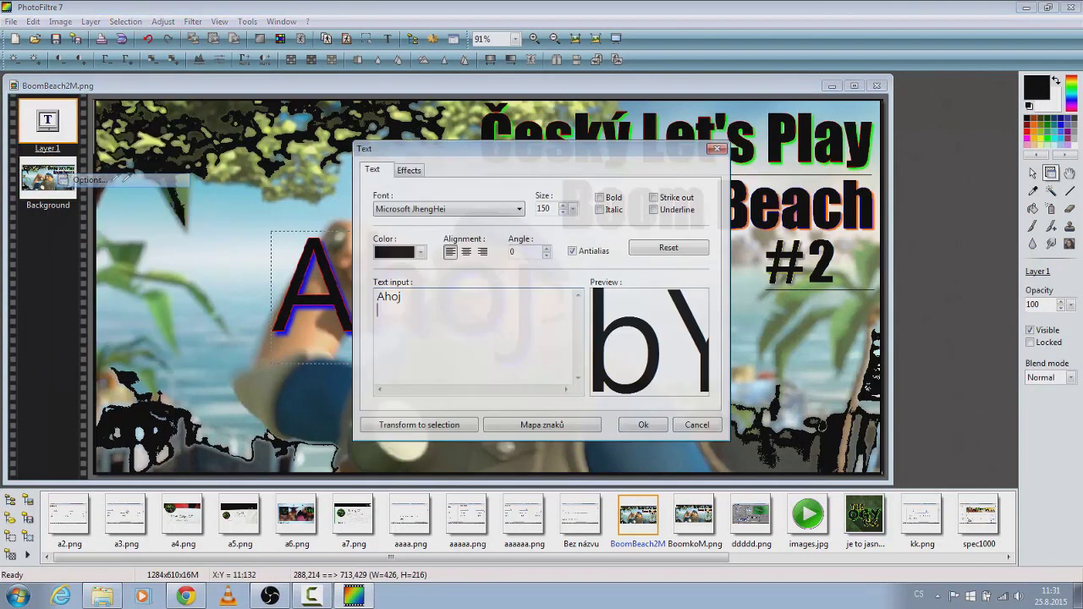
{"action": "left_click", "coordinate": [409, 171]}
{"action": "left_click", "coordinate": [513, 273]}
{"action": "left_click", "coordinate": [500, 238]}
{"action": "left_click", "coordinate": [717, 149]}
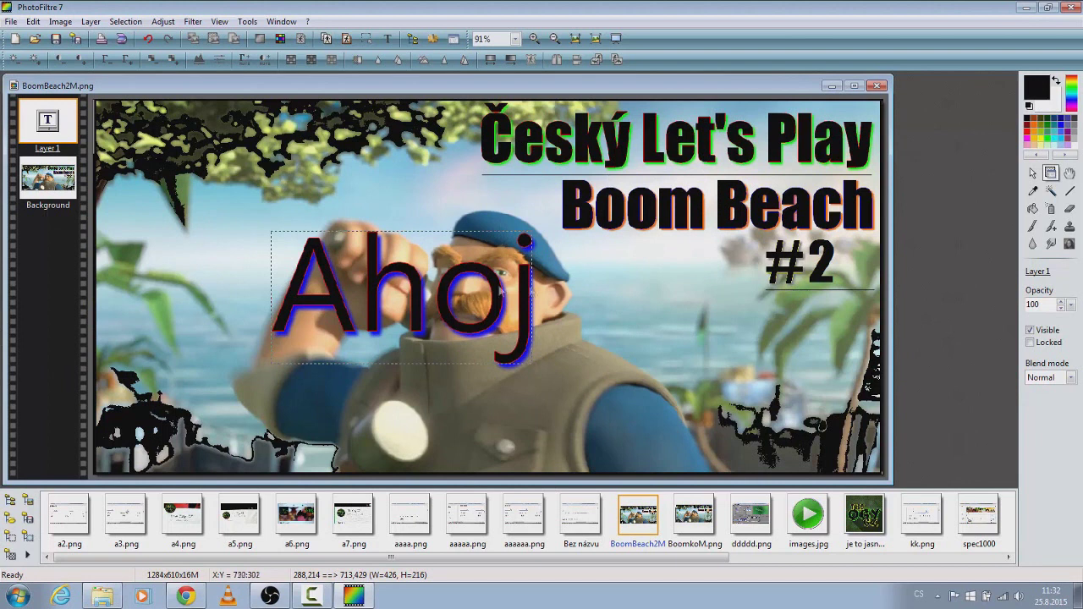
{"action": "left_click", "coordinate": [611, 215]}
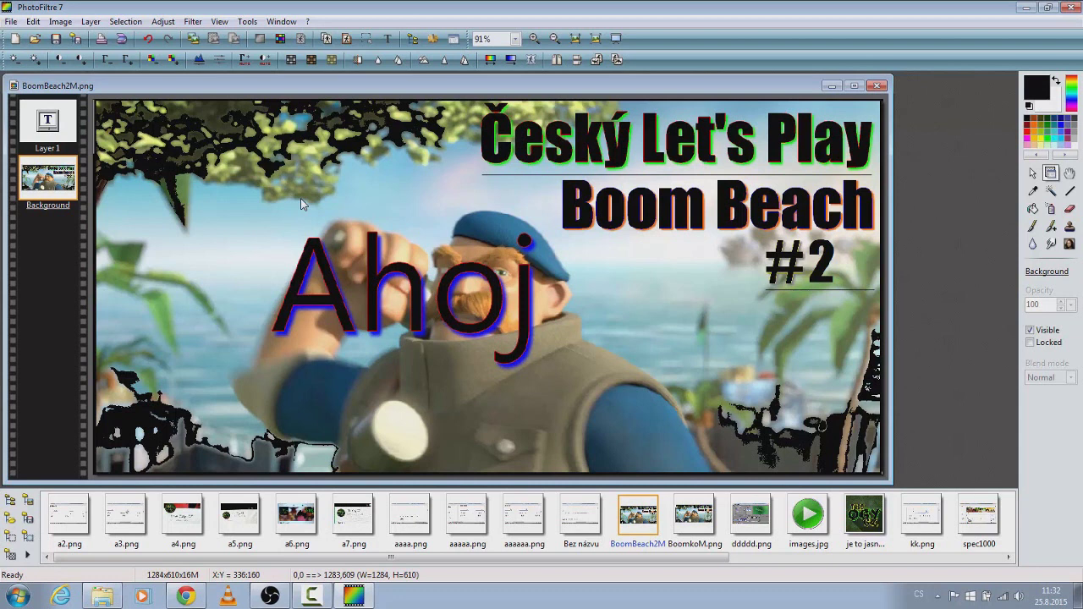
Close BoomBeach2M.png without saving the changes and exit PhotoFiltre 7.
{"action": "left_click", "coordinate": [879, 86]}
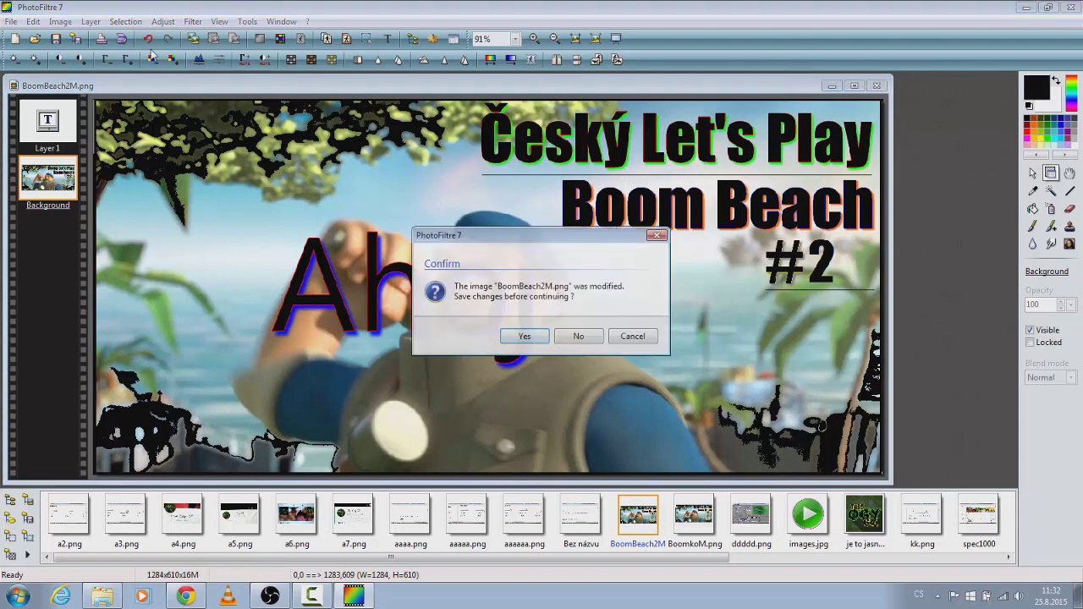
{"action": "left_click", "coordinate": [579, 336]}
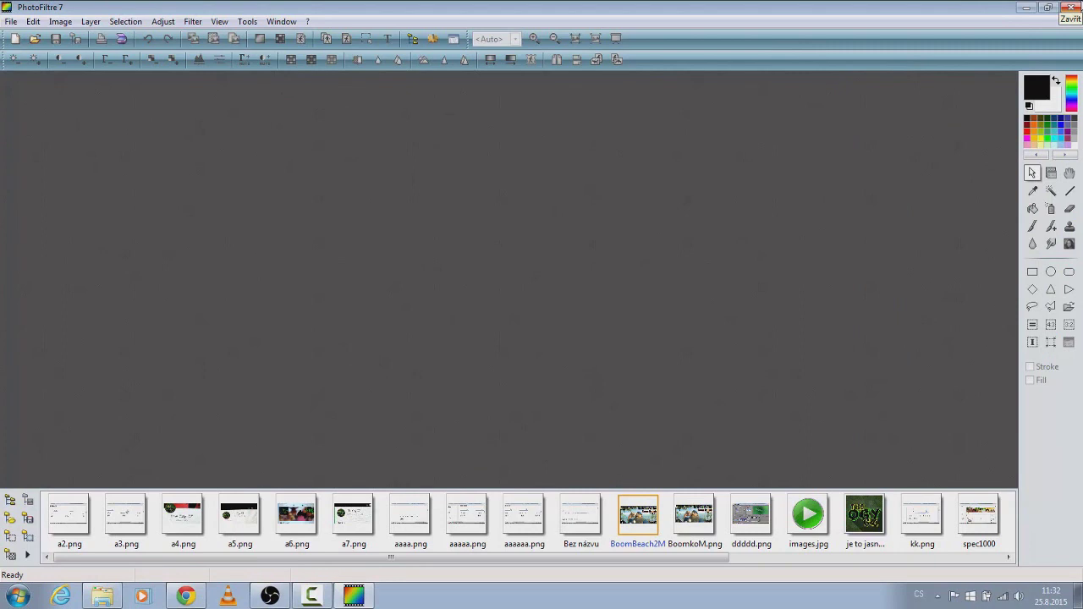
{"action": "left_click", "coordinate": [1071, 6]}
Switch to the YouTube upload page in Chrome, cancel the upload of the test video, and bring up Camtasia Recorder.
{"action": "left_click", "coordinate": [185, 596]}
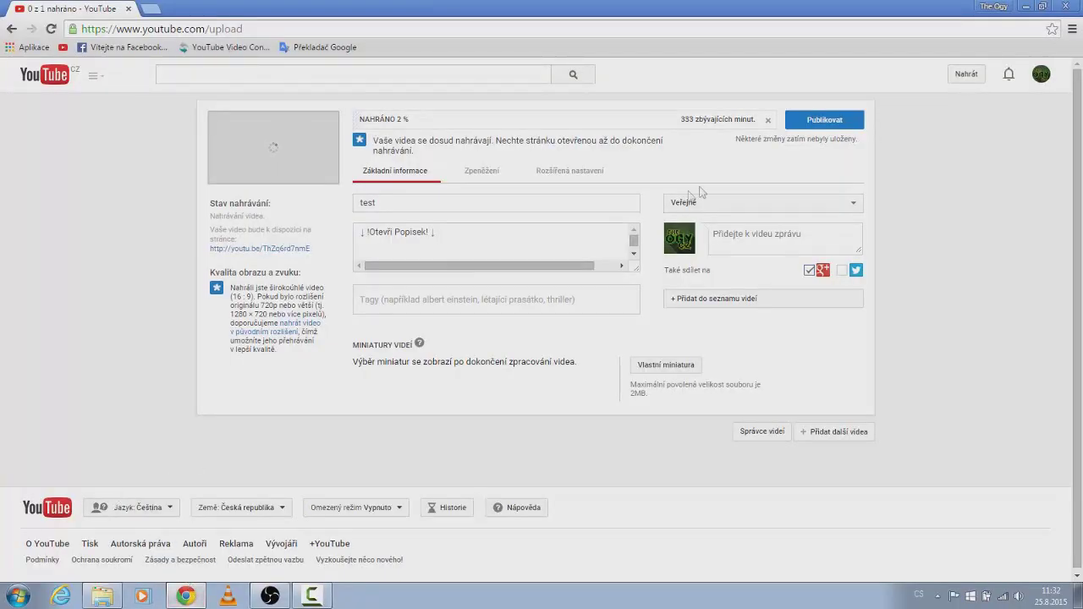
{"action": "left_click", "coordinate": [767, 120]}
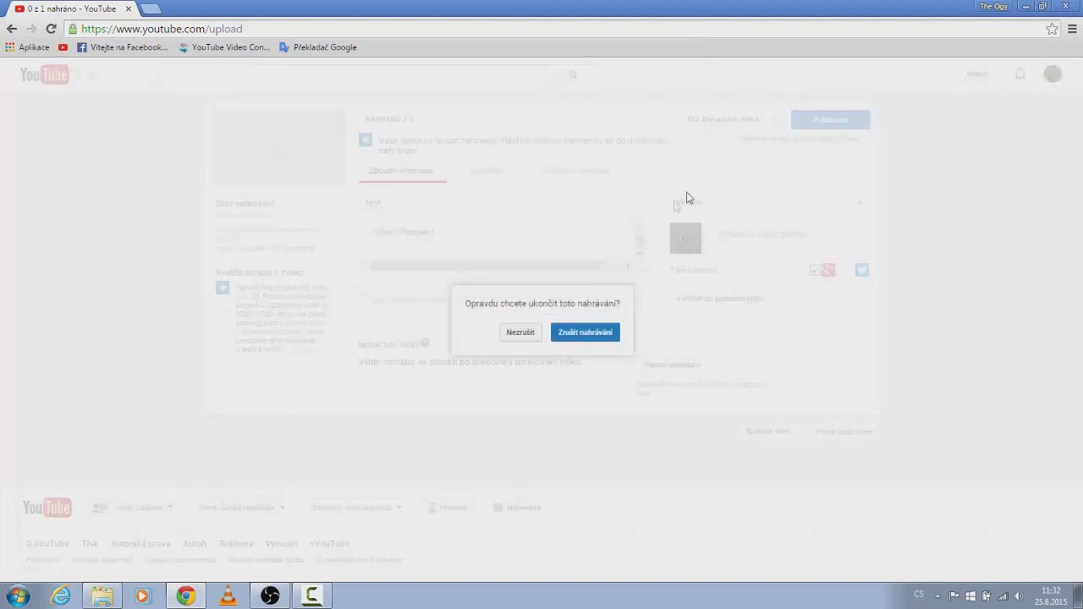
{"action": "left_click", "coordinate": [581, 332]}
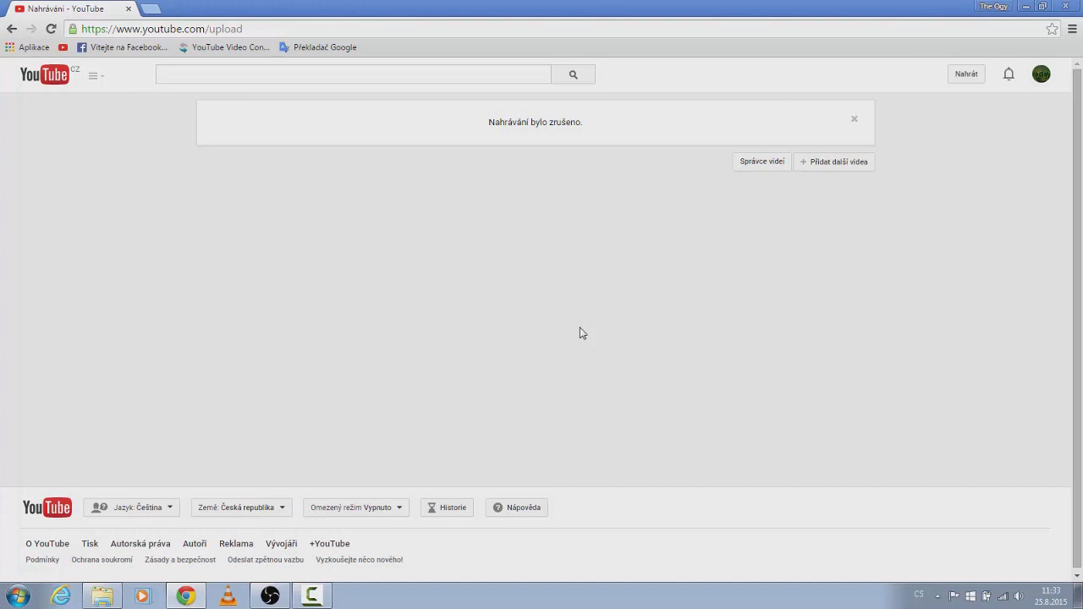
{"action": "left_click", "coordinate": [300, 596]}
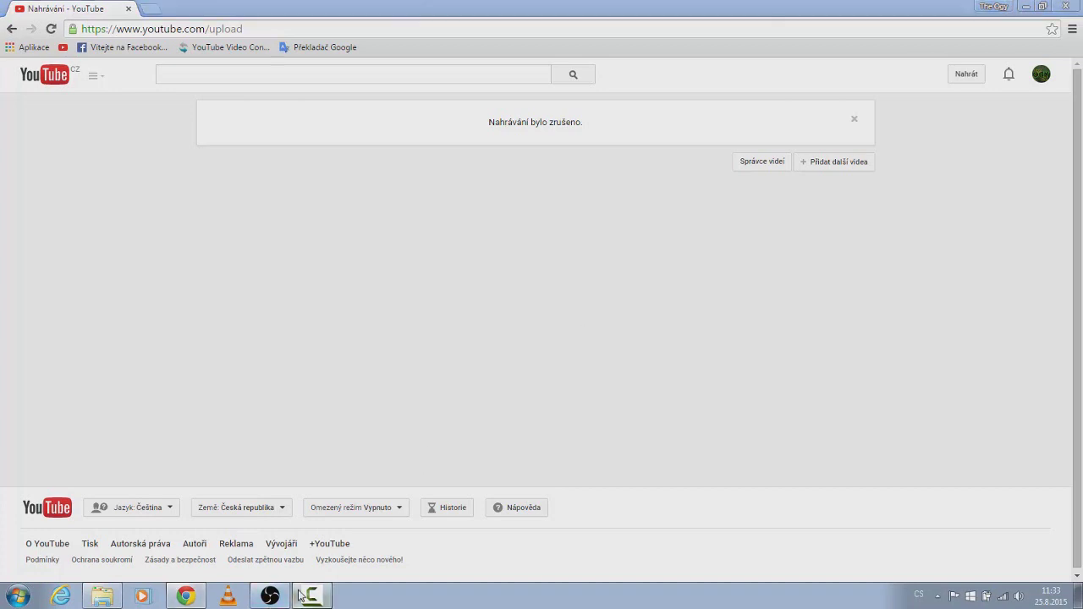